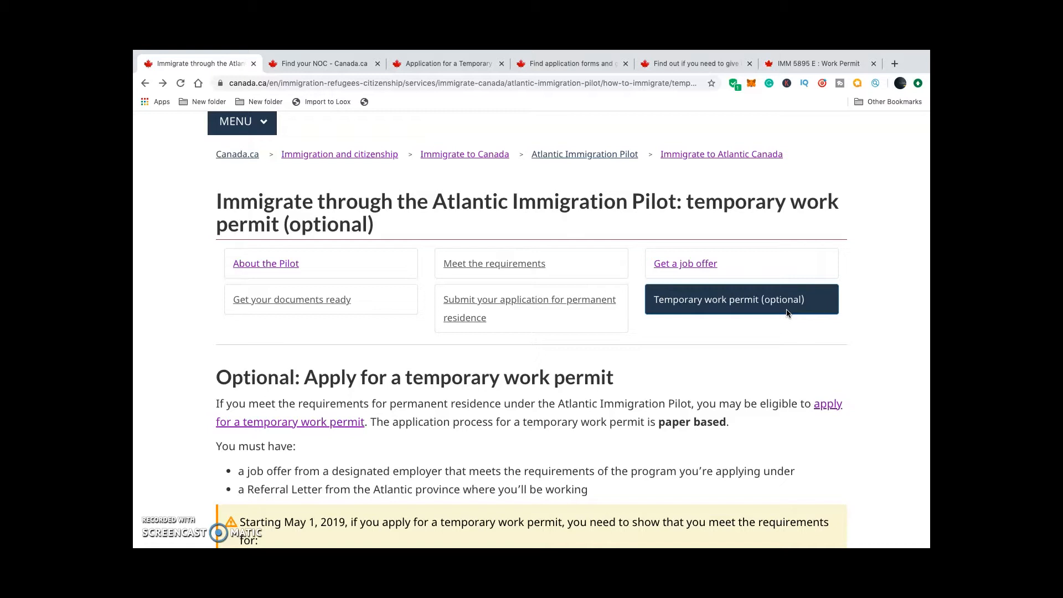
# Step: Review the Atlantic Immigration Pilot page's temporary work permit requirements, permit conditions and rules for spouses or common-law partners
pyautogui.scroll(-3, 736, 314)
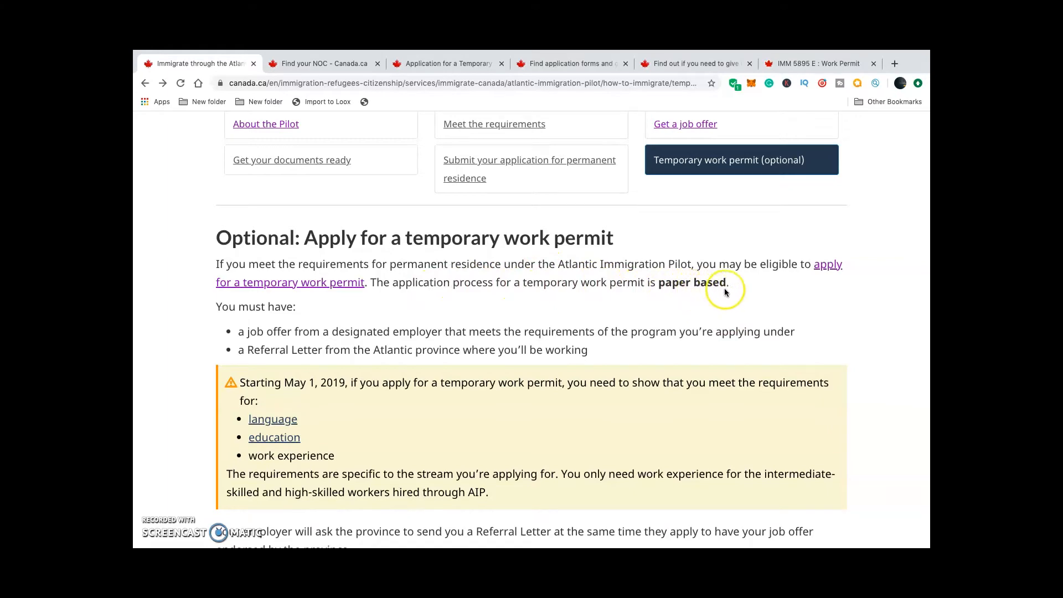
pyautogui.scroll(-7, 731, 291)
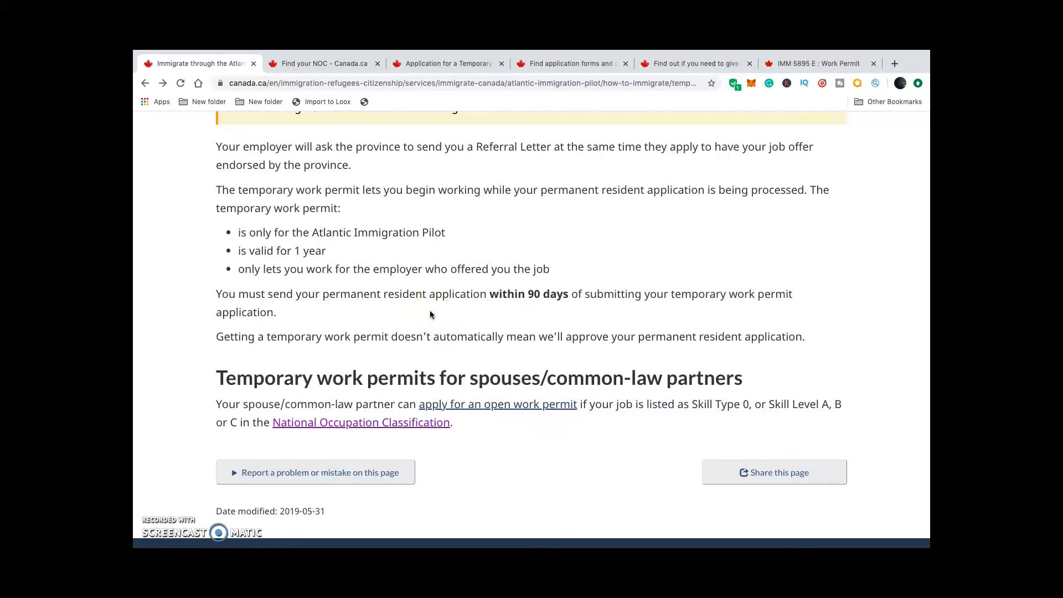
pyautogui.scroll(15, 430, 315)
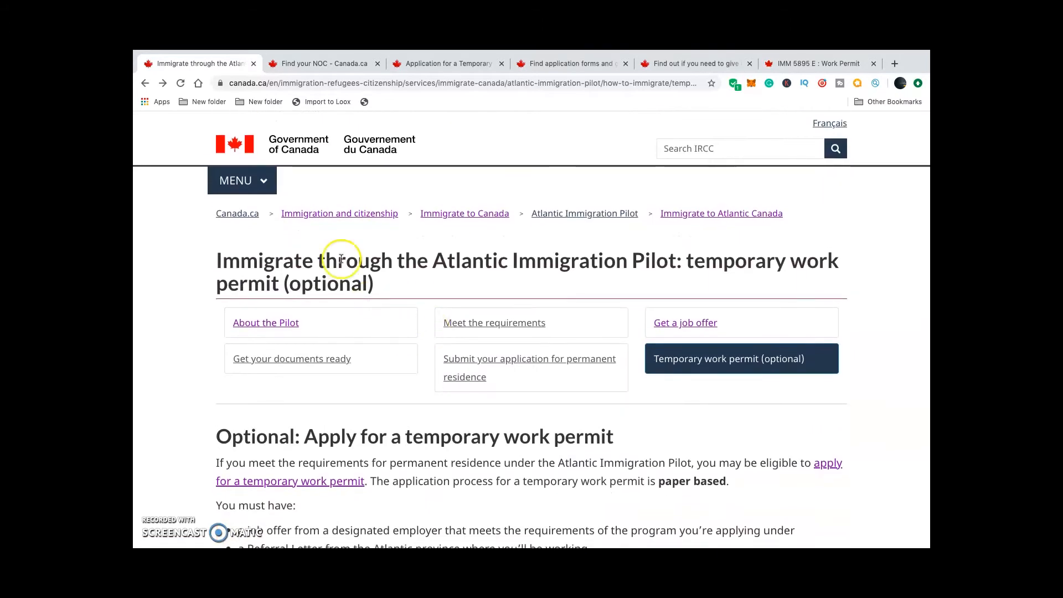
pyautogui.scroll(-5, 496, 408)
pyautogui.scroll(-5, 496, 408)
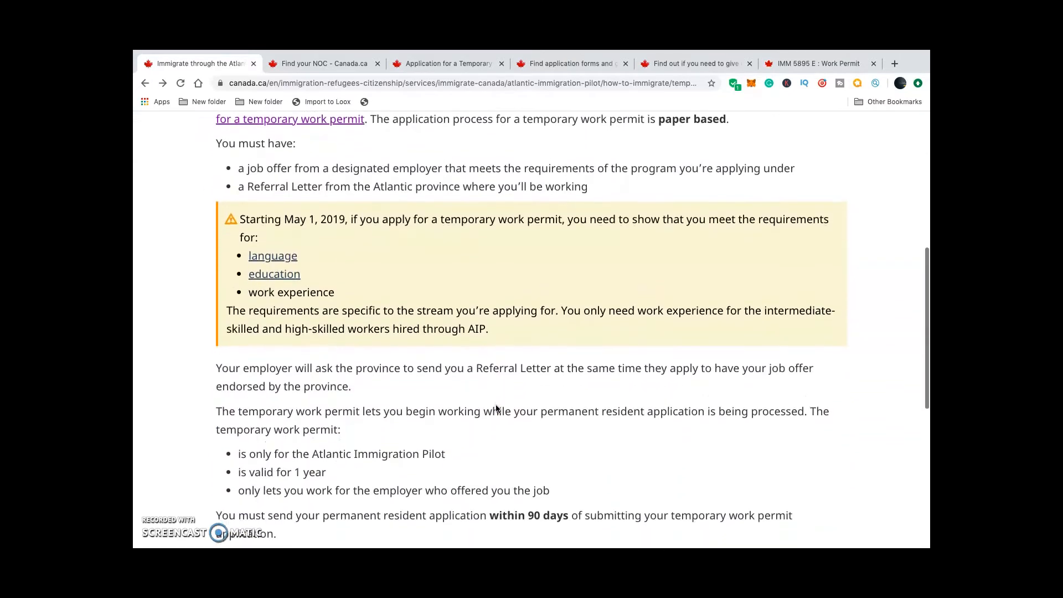
pyautogui.scroll(-2, 496, 409)
pyautogui.scroll(-4, 496, 408)
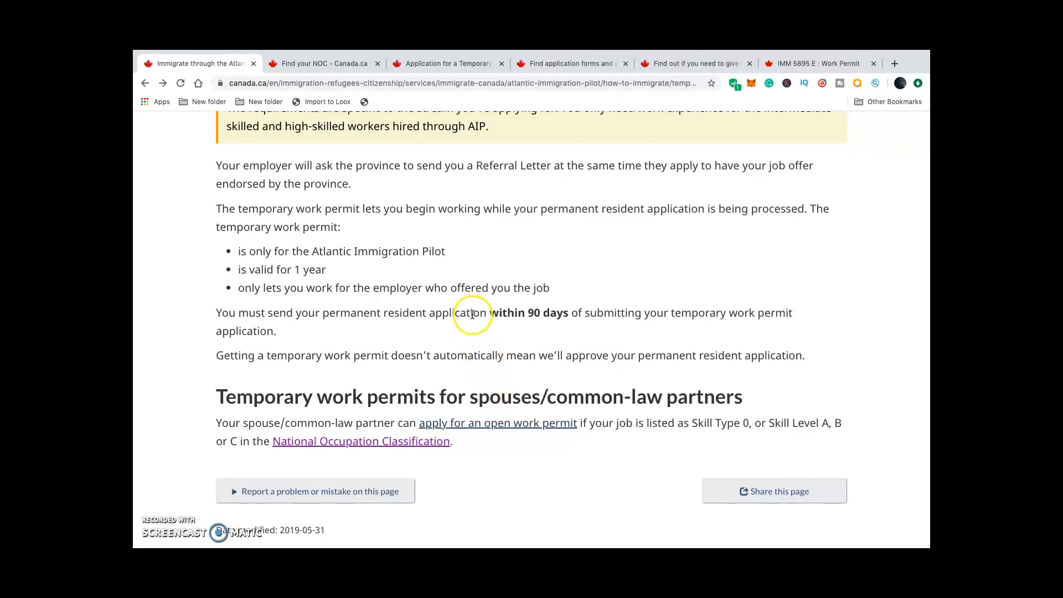
pyautogui.scroll(-1, 470, 313)
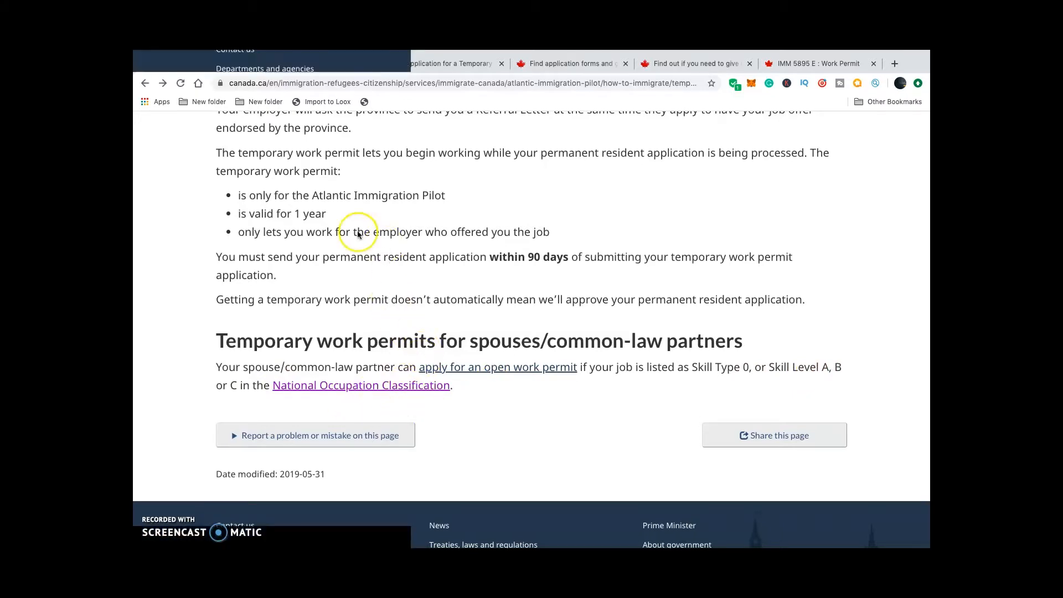
# Step: Filter the job title table on the Find your NOC page for "nurse" and check the skill levels
pyautogui.click(327, 64)
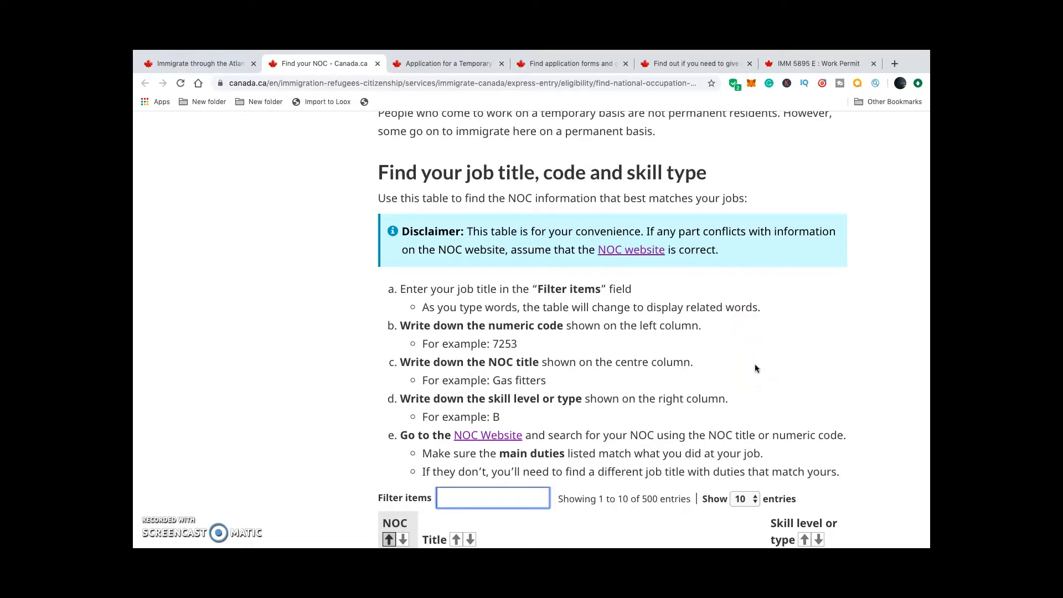
pyautogui.scroll(-4, 755, 368)
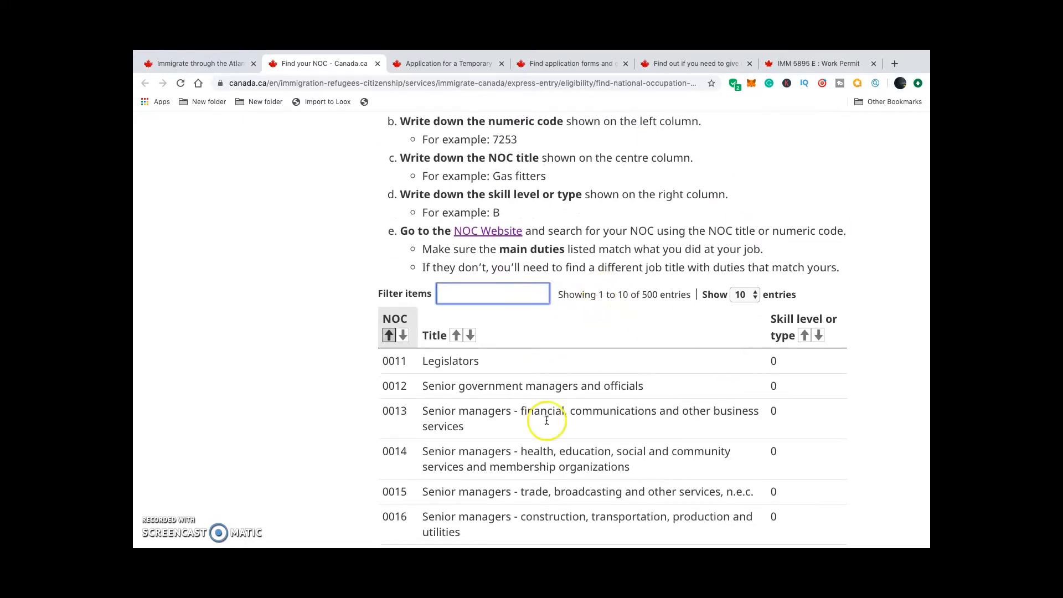
pyautogui.scroll(-2, 576, 420)
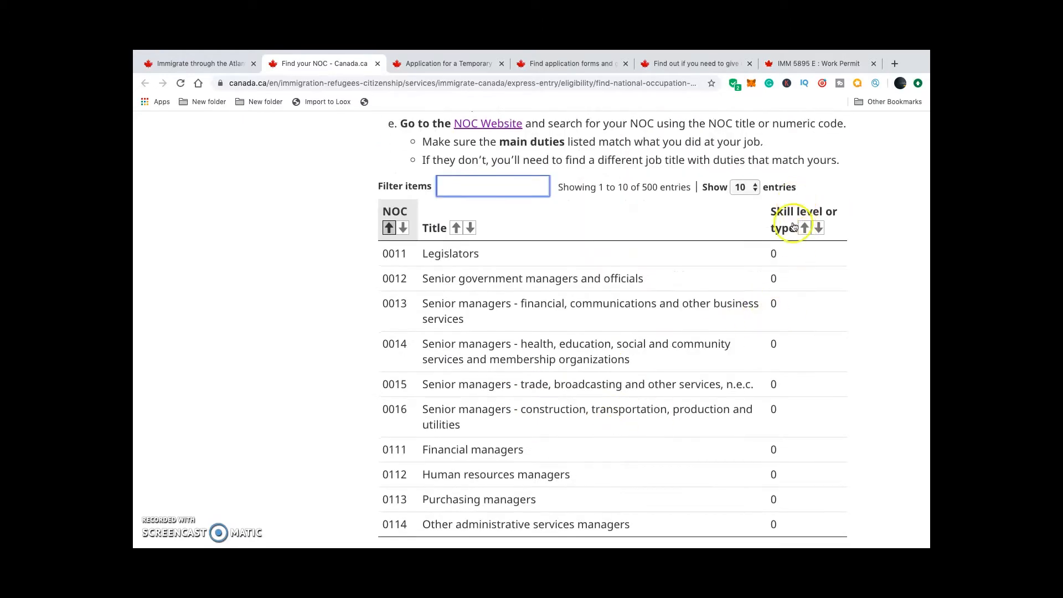
pyautogui.scroll(2, 577, 356)
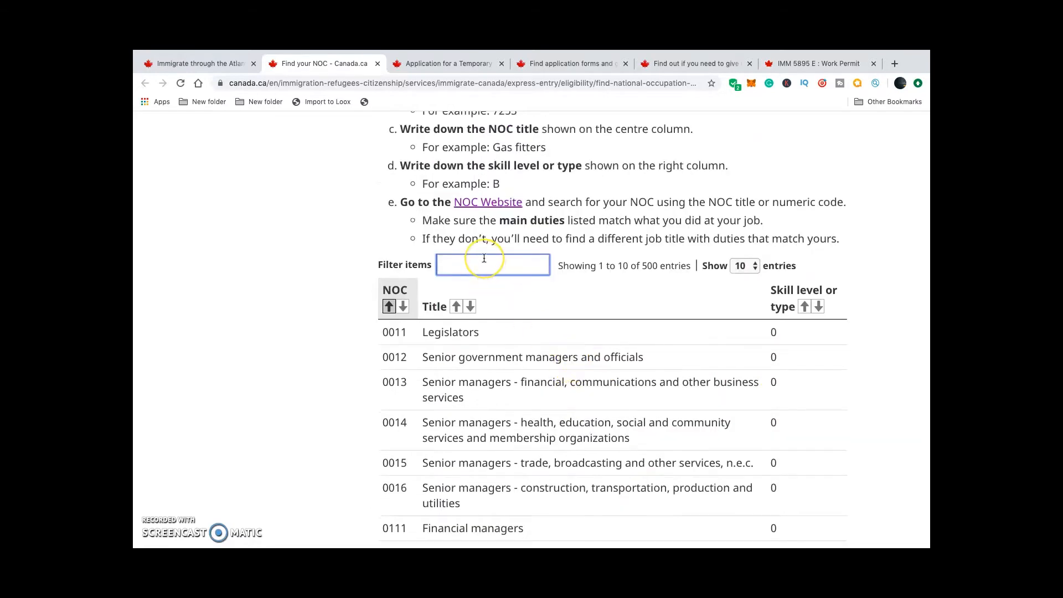
pyautogui.write('nurse')
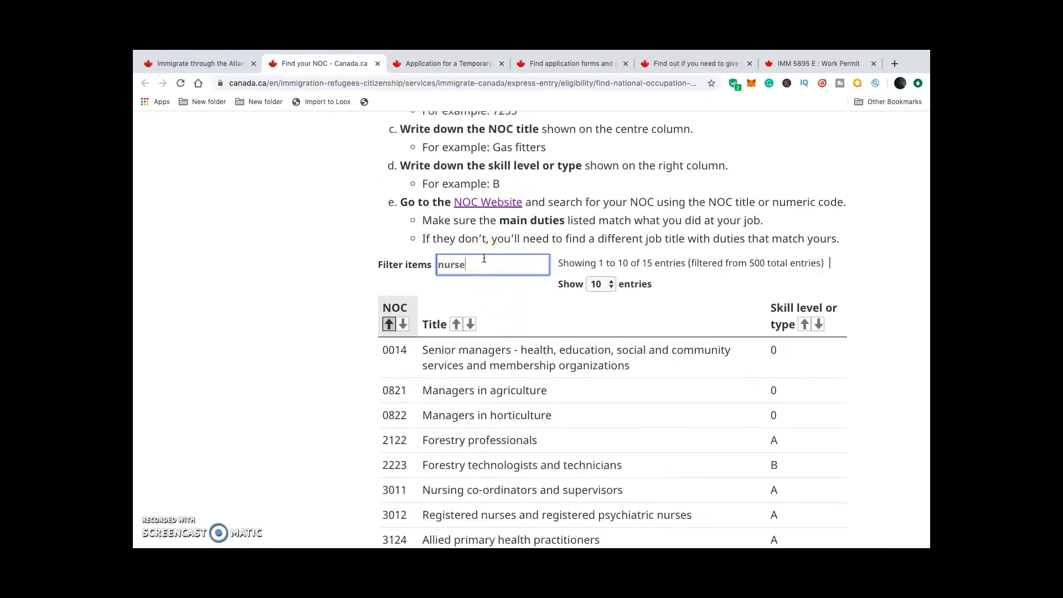
pyautogui.scroll(-3, 557, 415)
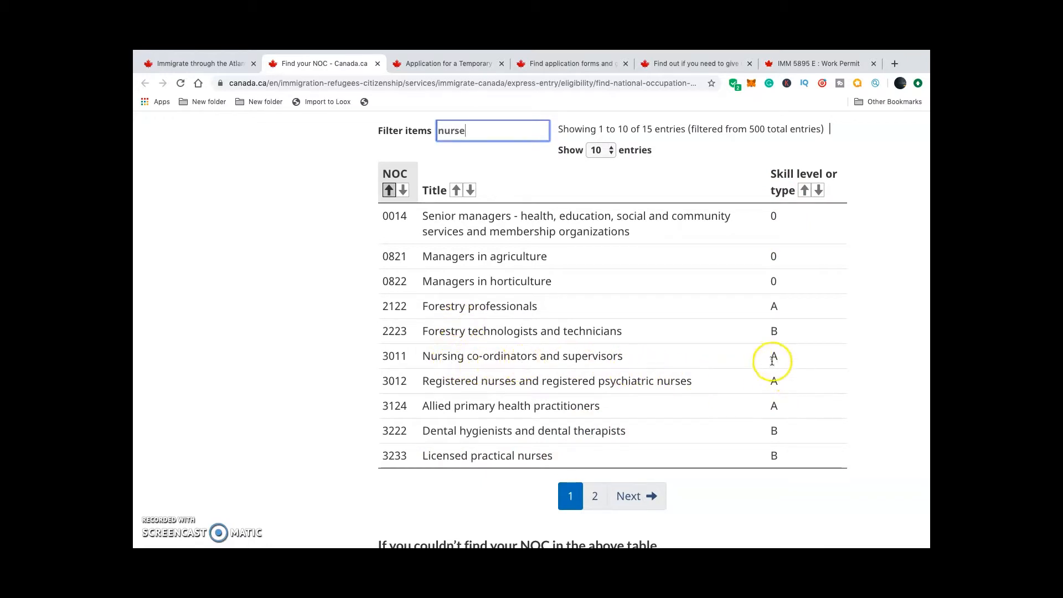
# Step: Replace the NOC table filter with "doctor" to look up the matching occupations and skill levels
pyautogui.press('BackSpace')
pyautogui.press('BackSpace')
pyautogui.press('BackSpace')
pyautogui.press('BackSpace')
pyautogui.press('BackSpace')
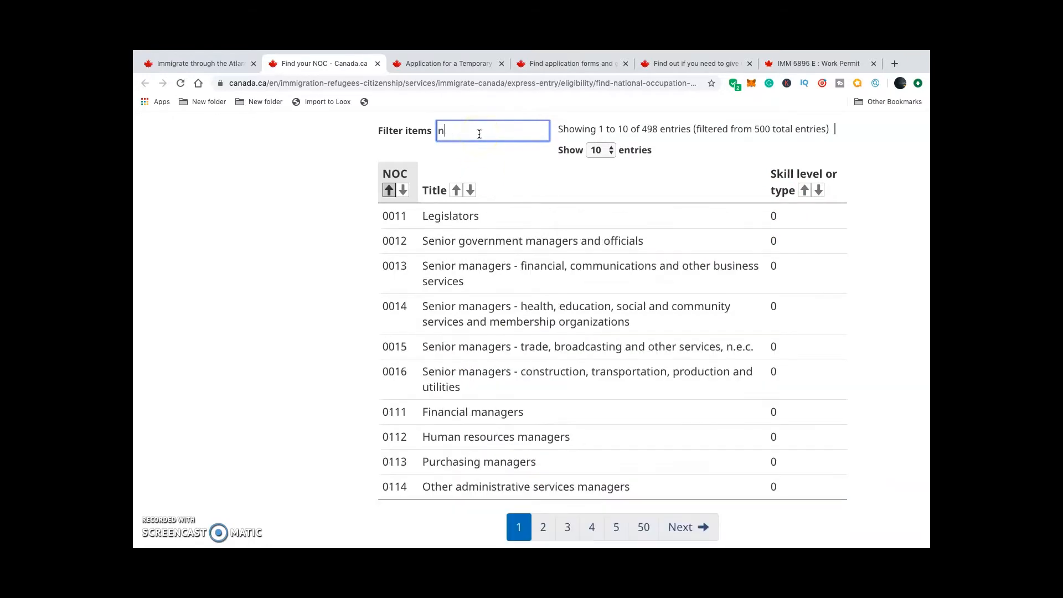
pyautogui.write('doctor')
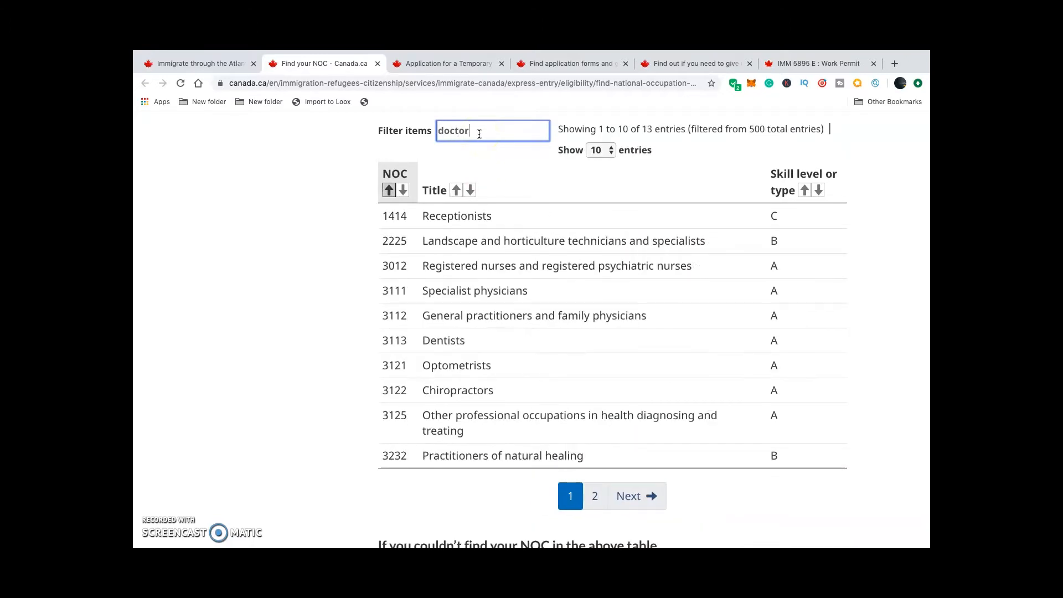
pyautogui.write('s')
pyautogui.press('BackSpace')
# Step: Clear the NOC table filter and look over the full occupation list
pyautogui.click(501, 136)
pyautogui.press('BackSpace')
pyautogui.press('BackSpace')
pyautogui.press('BackSpace')
pyautogui.press('BackSpace')
pyautogui.press('BackSpace')
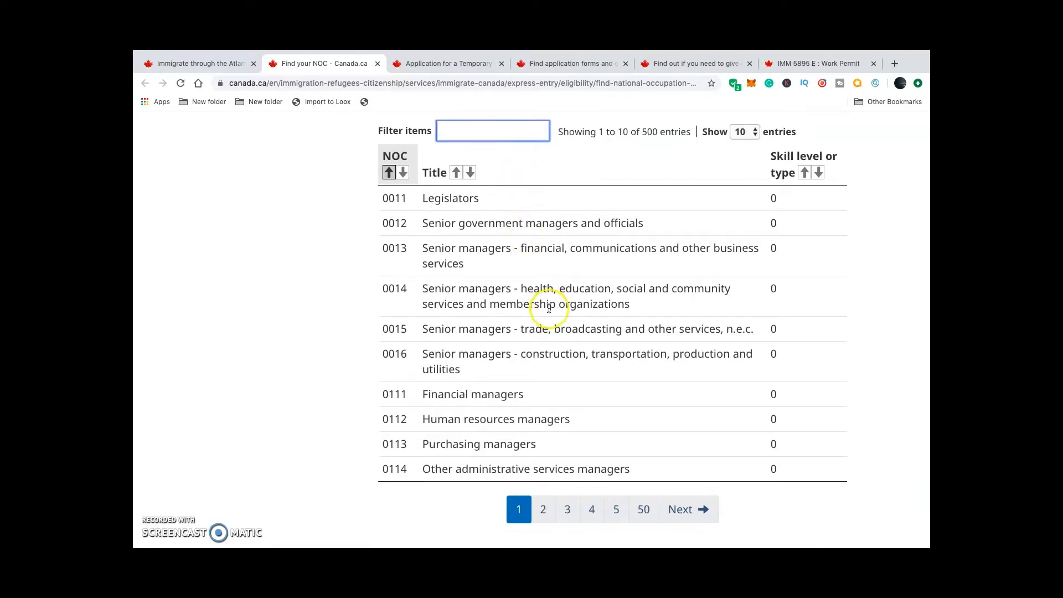
pyautogui.scroll(-1, 549, 307)
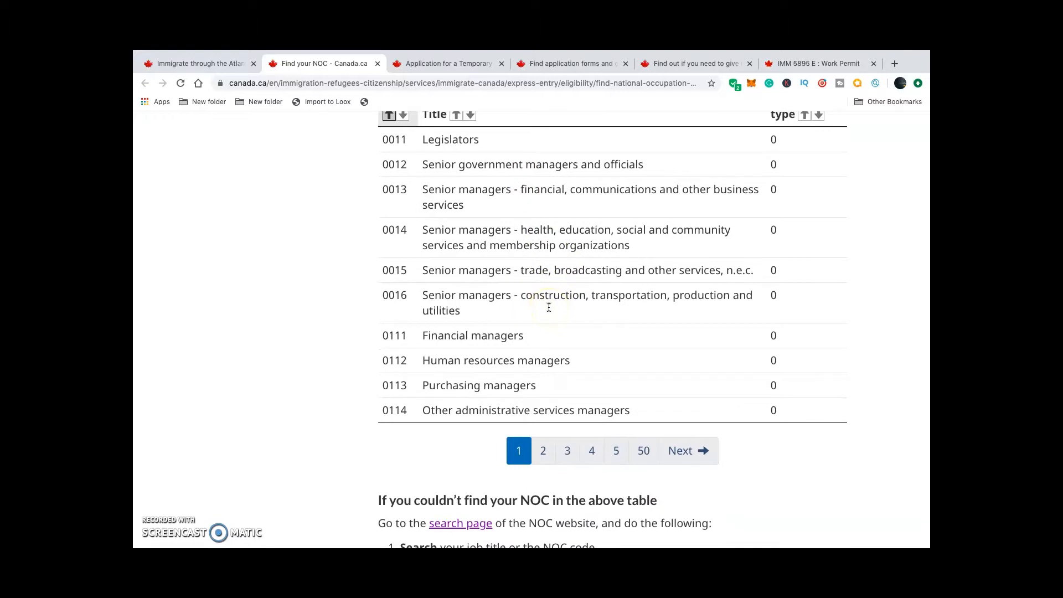
pyautogui.scroll(1, 549, 308)
pyautogui.scroll(1, 549, 307)
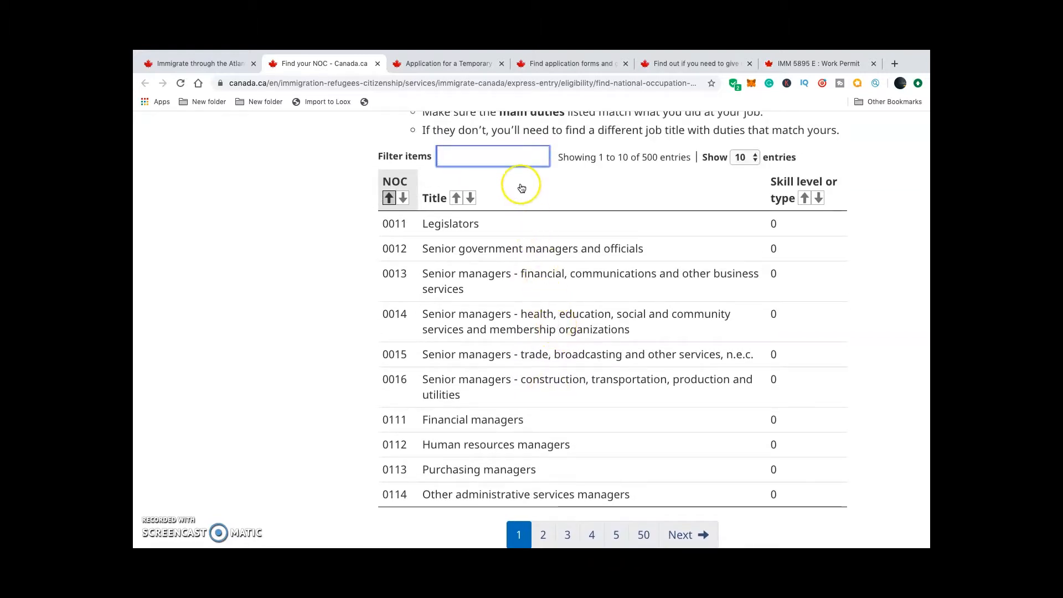
pyautogui.scroll(1, 520, 185)
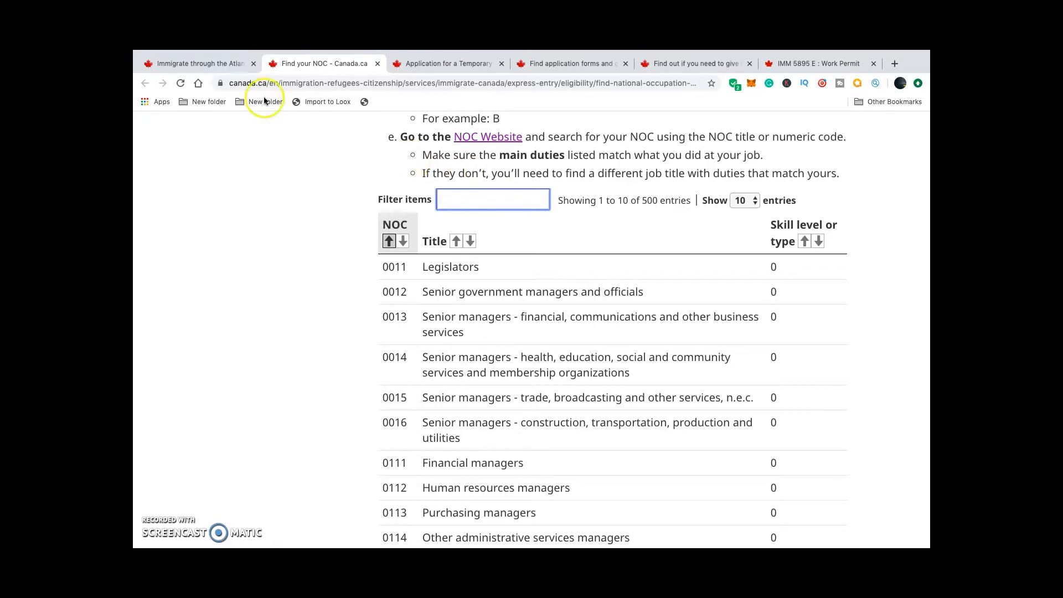
# Step: Return to the Atlantic Immigration Pilot page, open its link to apply for a temporary work permit, and review the qualification requirements
pyautogui.click(224, 66)
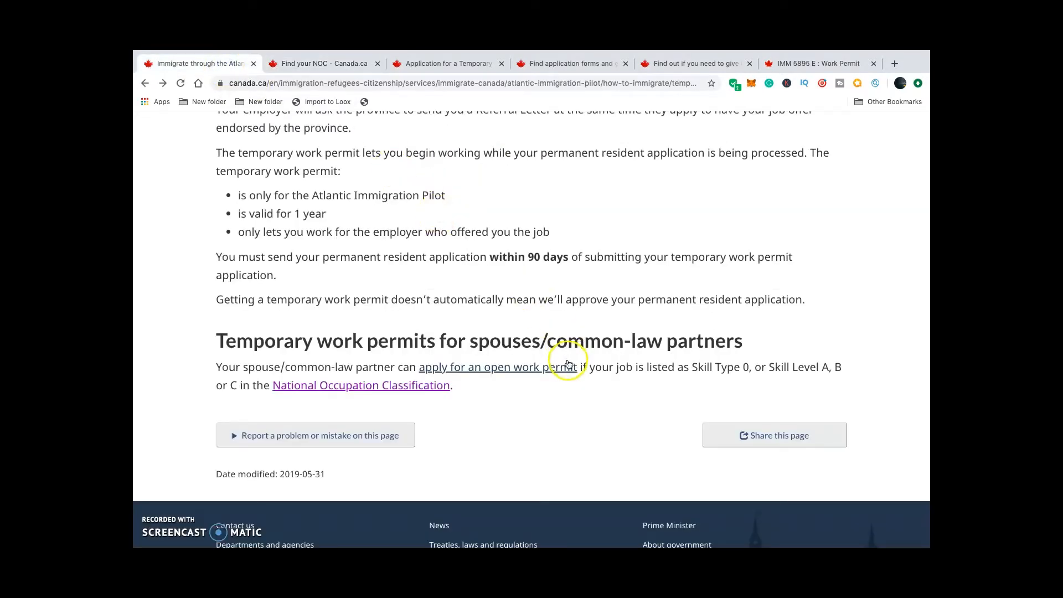
pyautogui.scroll(8, 551, 336)
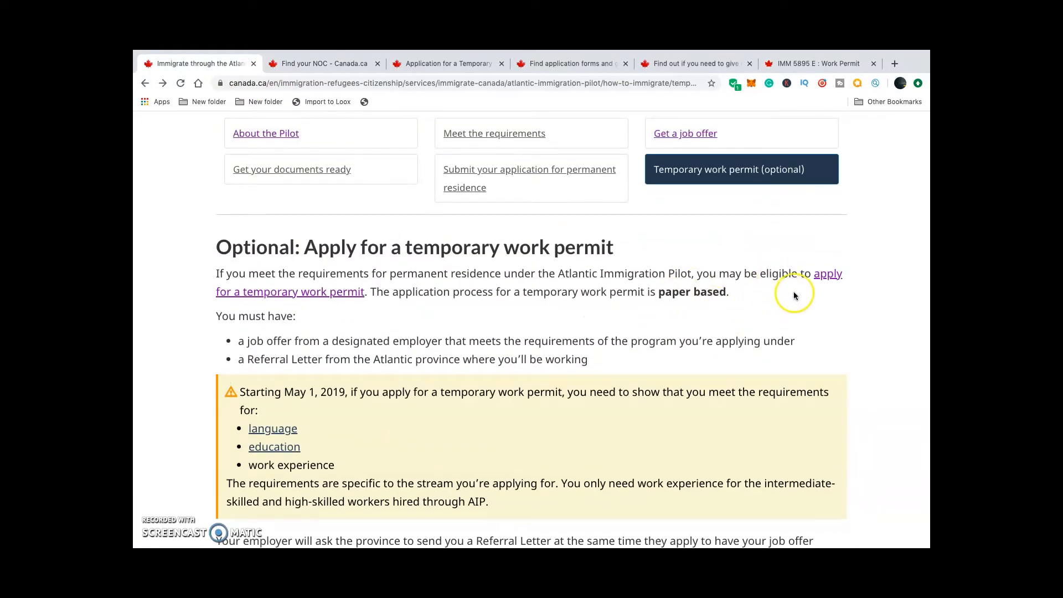
pyautogui.click(826, 275)
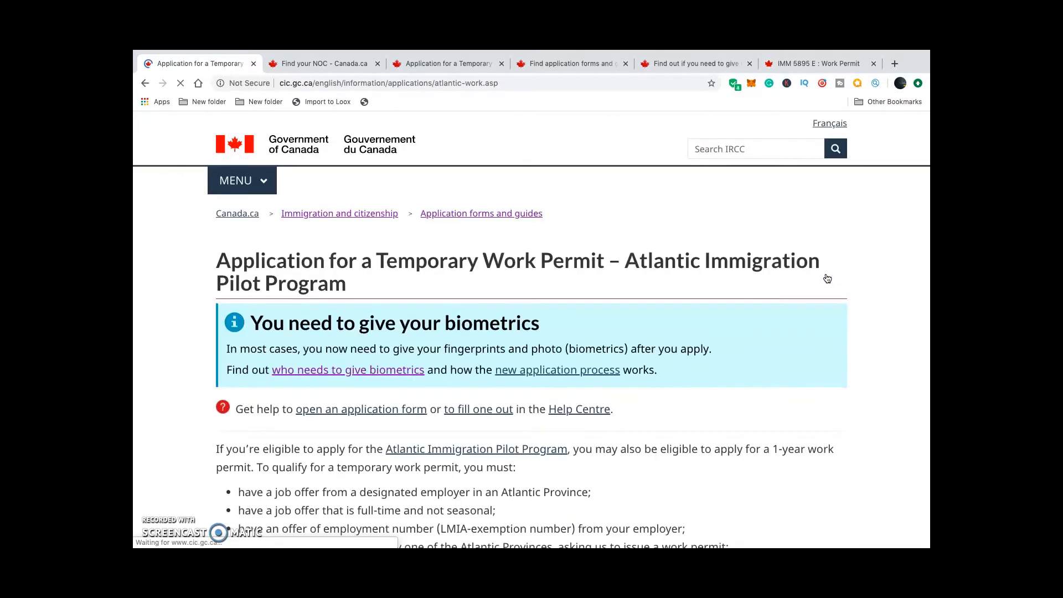
pyautogui.scroll(-4, 827, 278)
pyautogui.scroll(-2, 827, 278)
pyautogui.scroll(1, 827, 277)
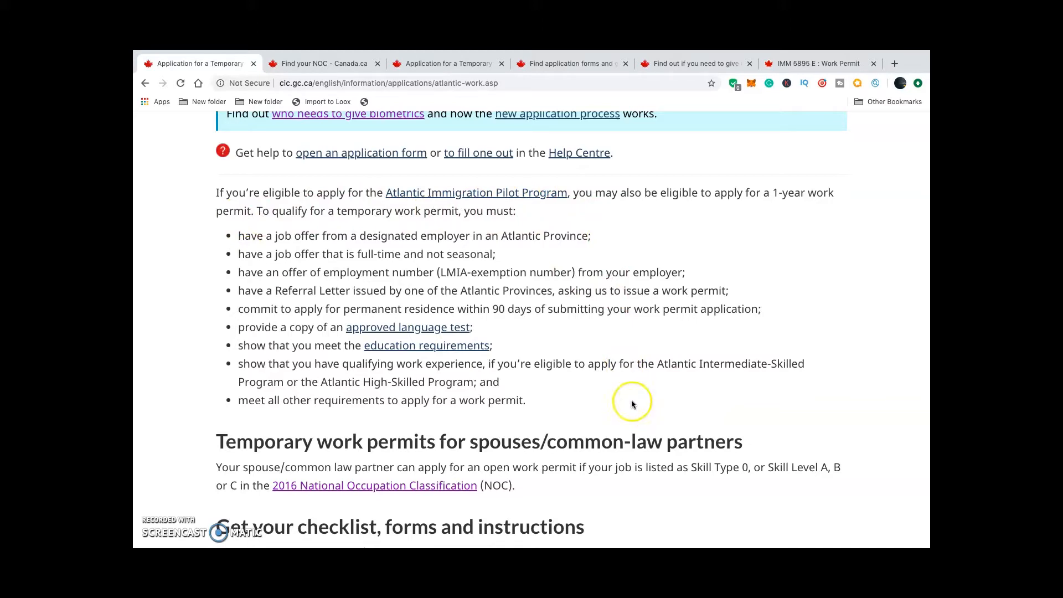
pyautogui.scroll(-3, 635, 405)
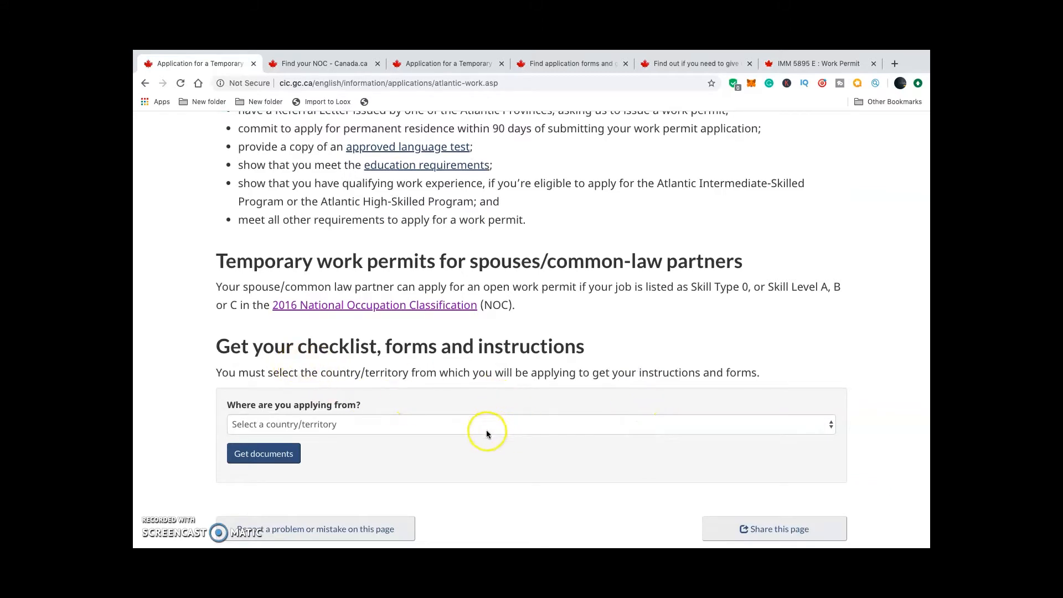
pyautogui.click(831, 424)
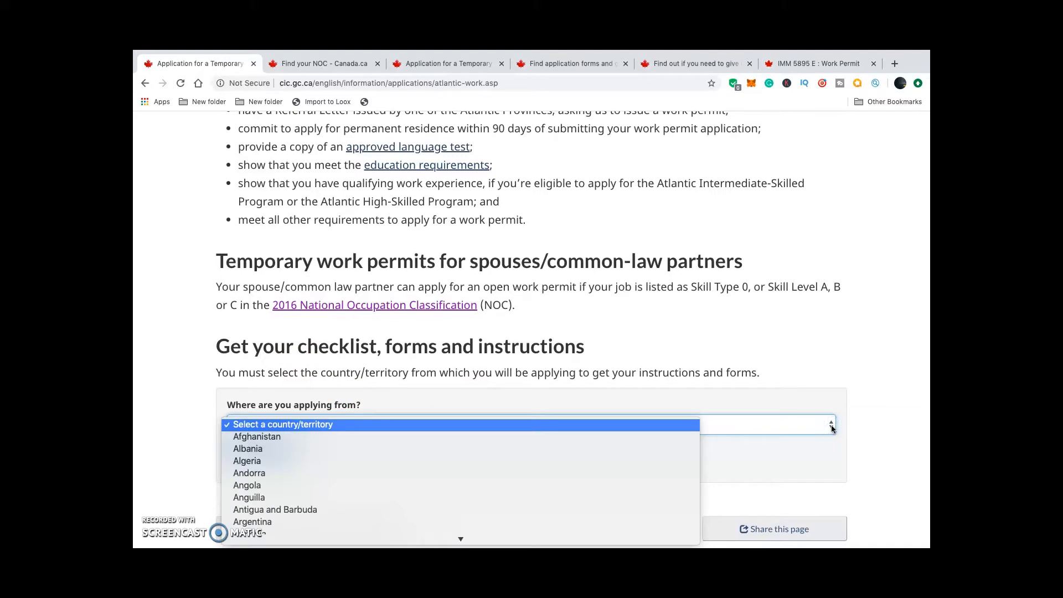
pyautogui.press('g')
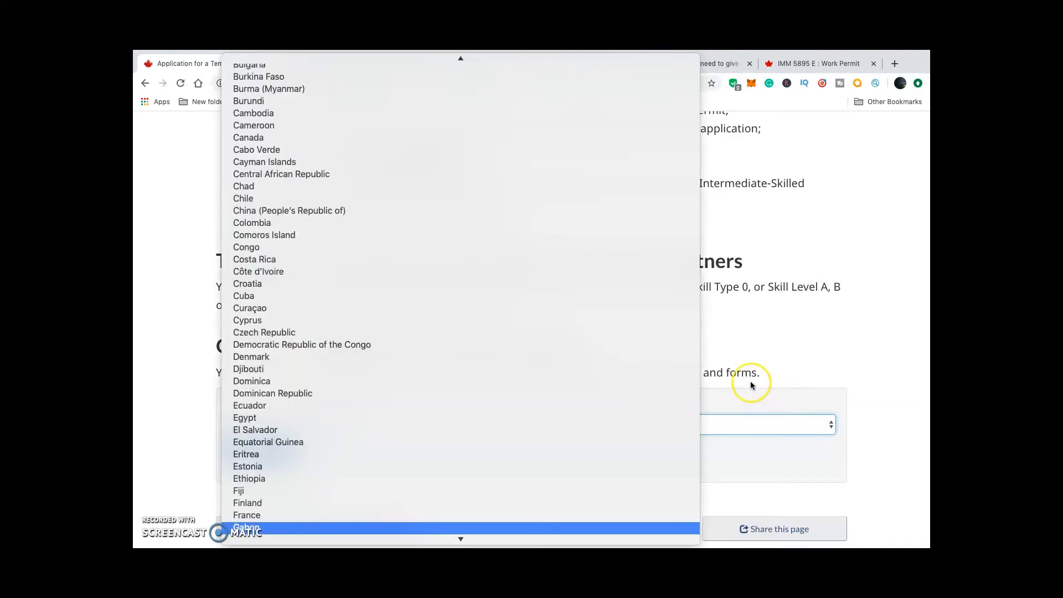
pyautogui.press('h')
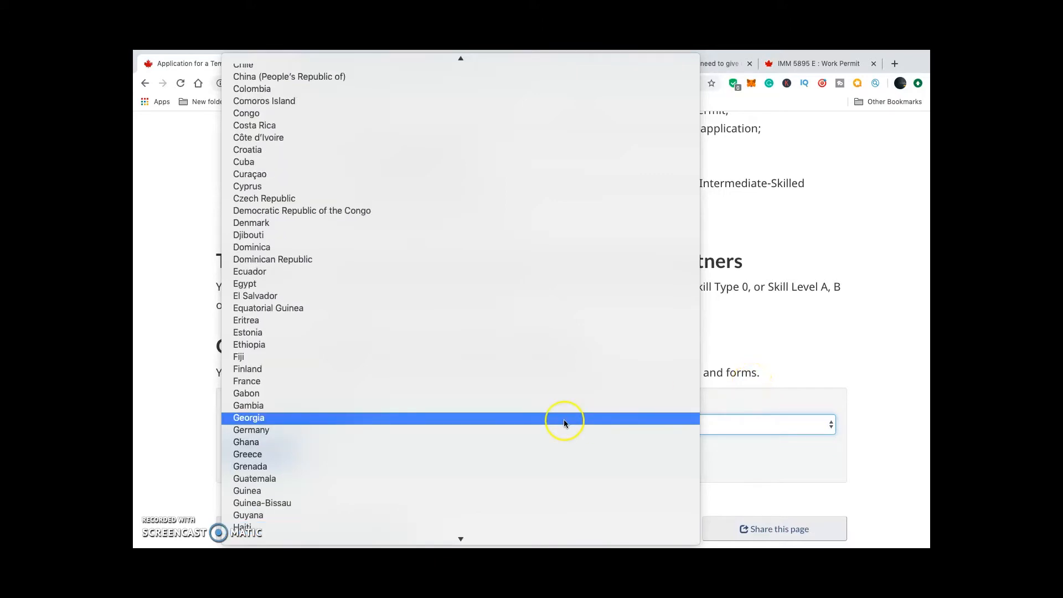
pyautogui.press('Escape')
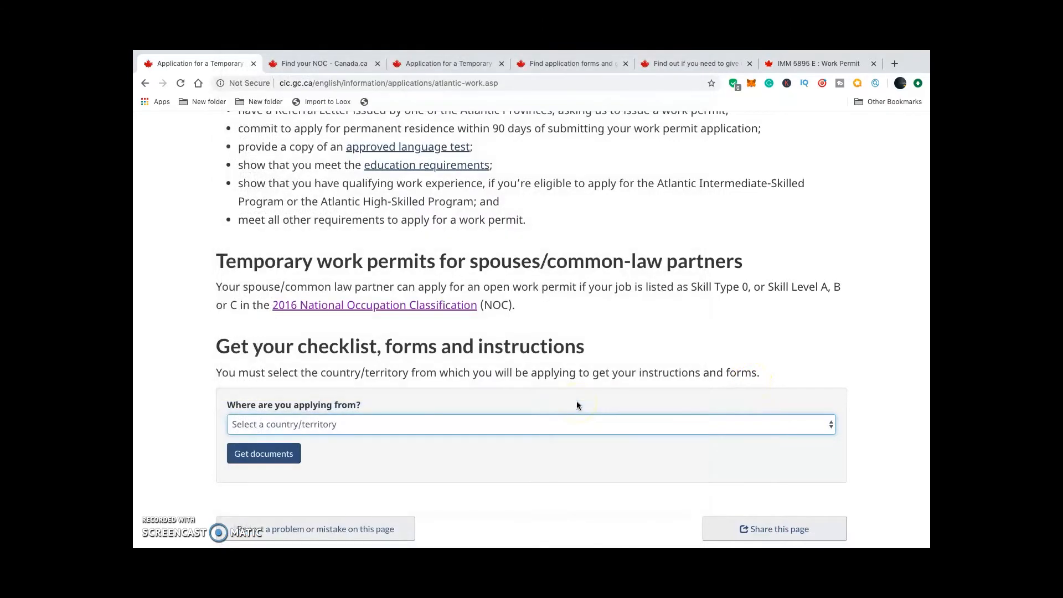
# Step: Choose Ghana as the country the applicant is applying from and get its checklist, forms and instructions
pyautogui.click(830, 424)
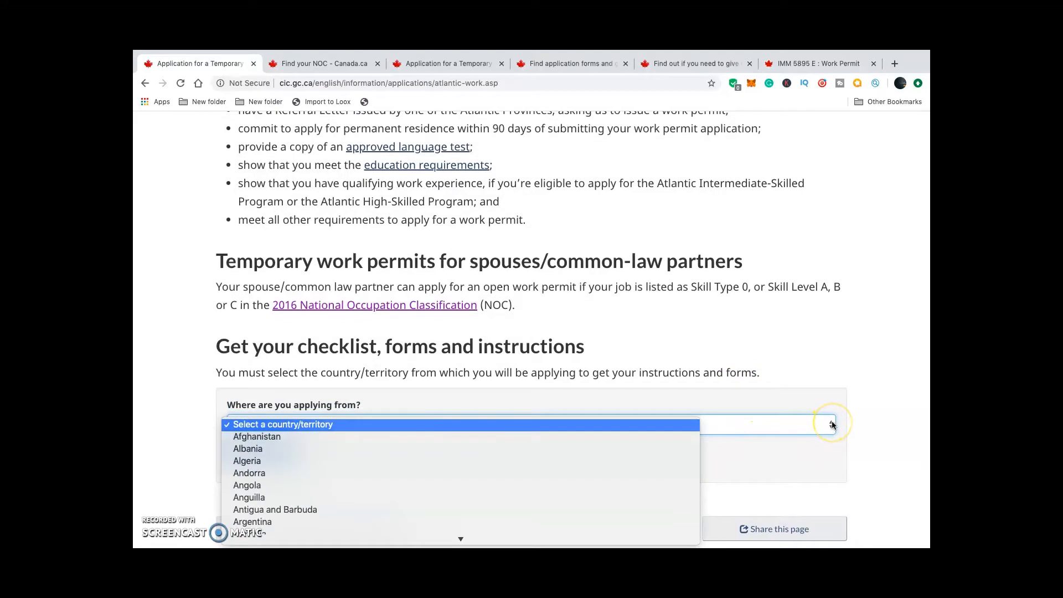
pyautogui.press('g')
pyautogui.press('h')
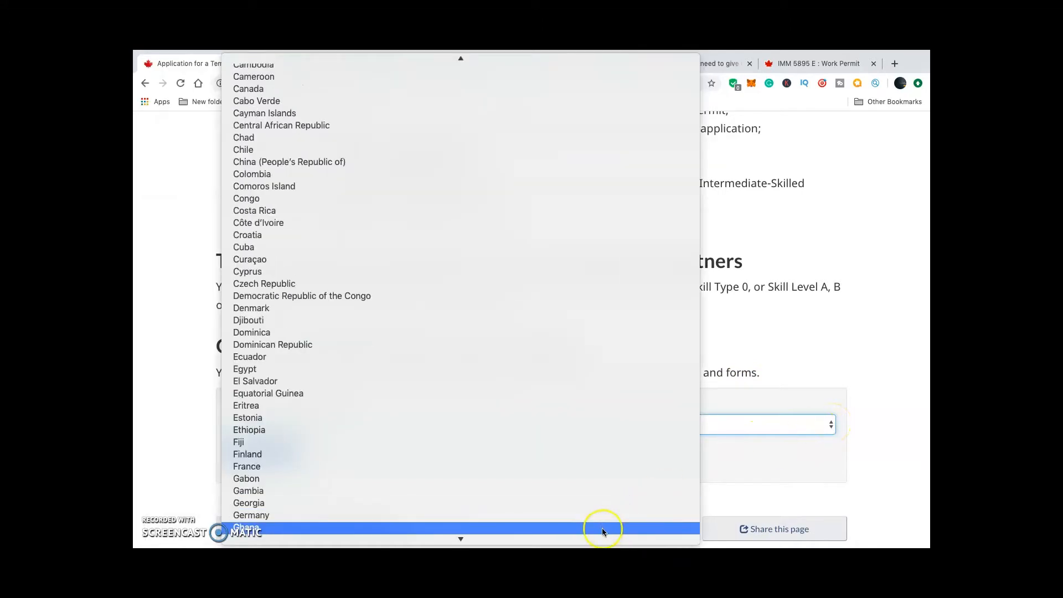
pyautogui.scroll(-2, 592, 523)
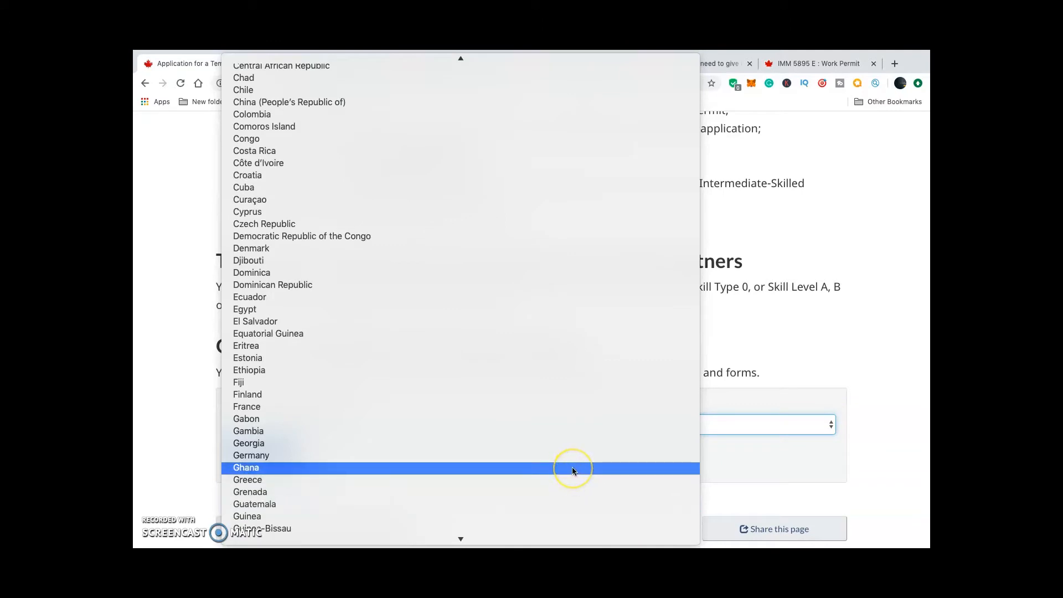
pyautogui.click(573, 471)
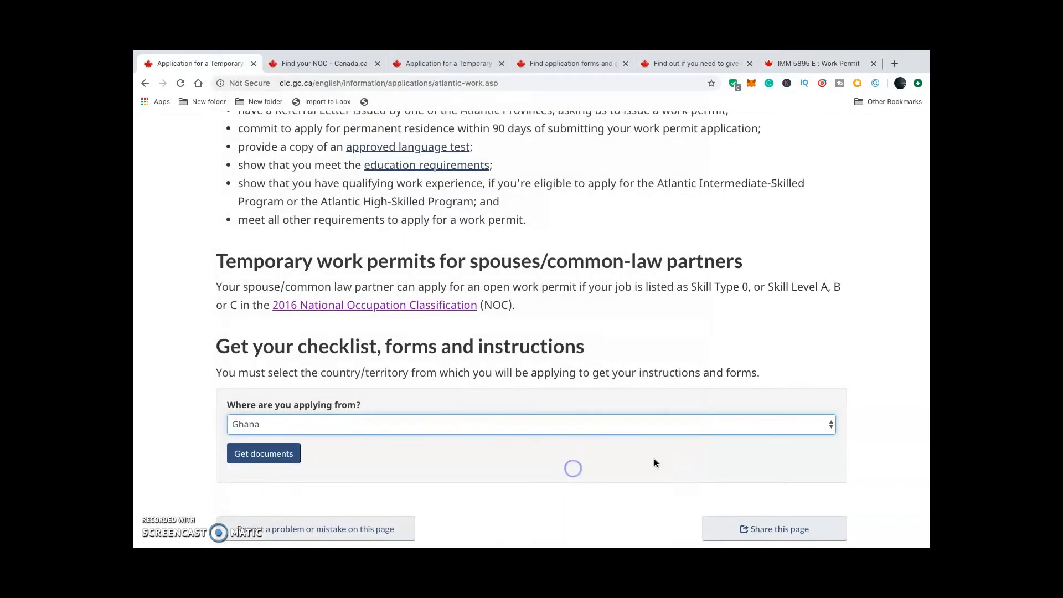
pyautogui.click(271, 451)
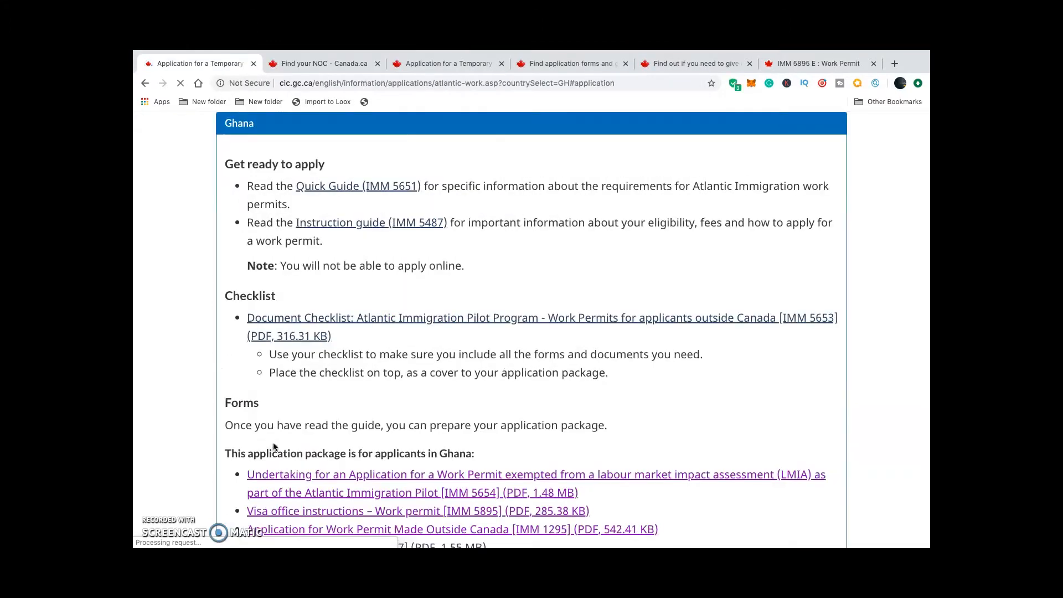
# Step: Highlight the application package forms for applicants in Ghana, from the IMM 5654 undertaking through Use of a Representative IMM 5476
pyautogui.scroll(-4, 371, 330)
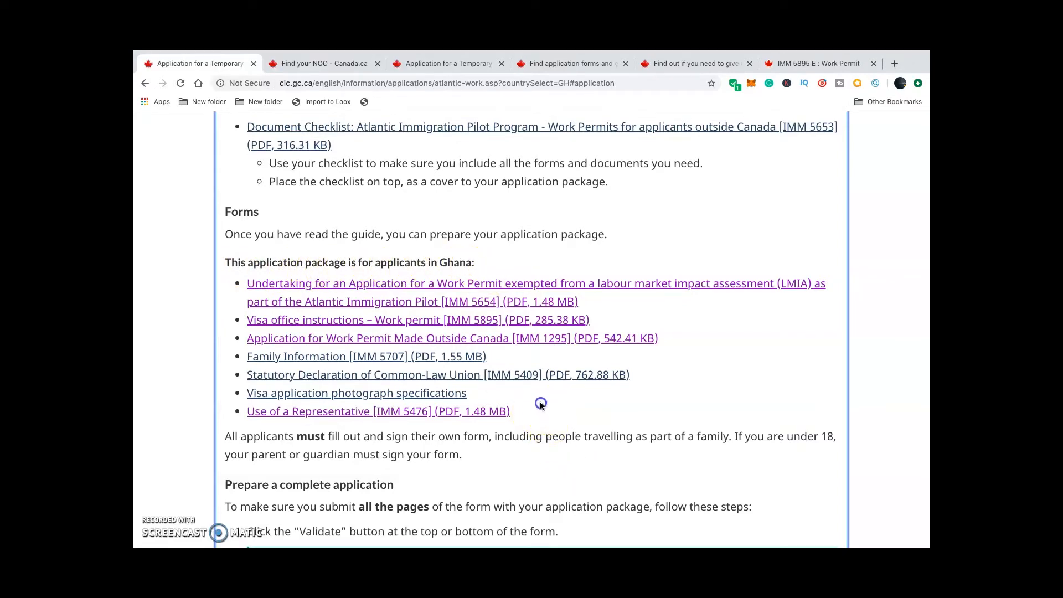
pyautogui.moveTo(540, 405); pyautogui.dragTo(243, 284)
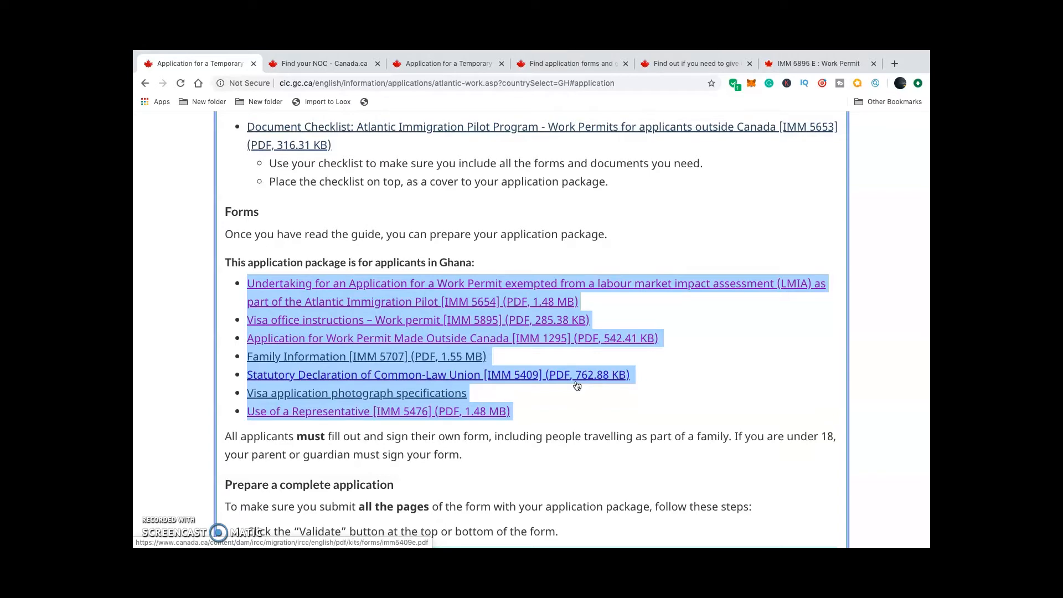
pyautogui.click(309, 66)
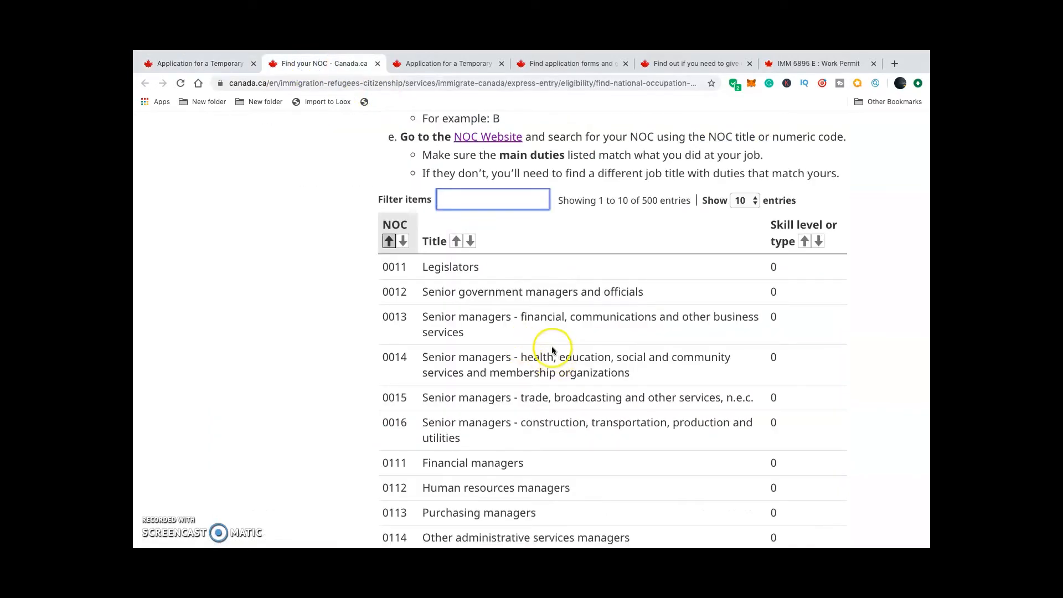
pyautogui.scroll(-3, 559, 365)
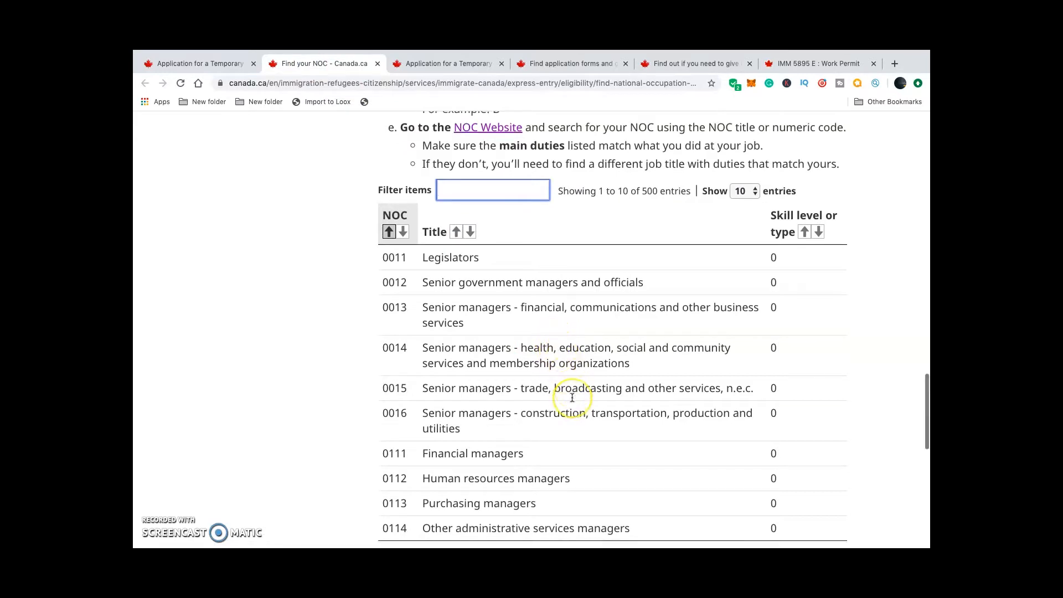
pyautogui.scroll(4, 572, 397)
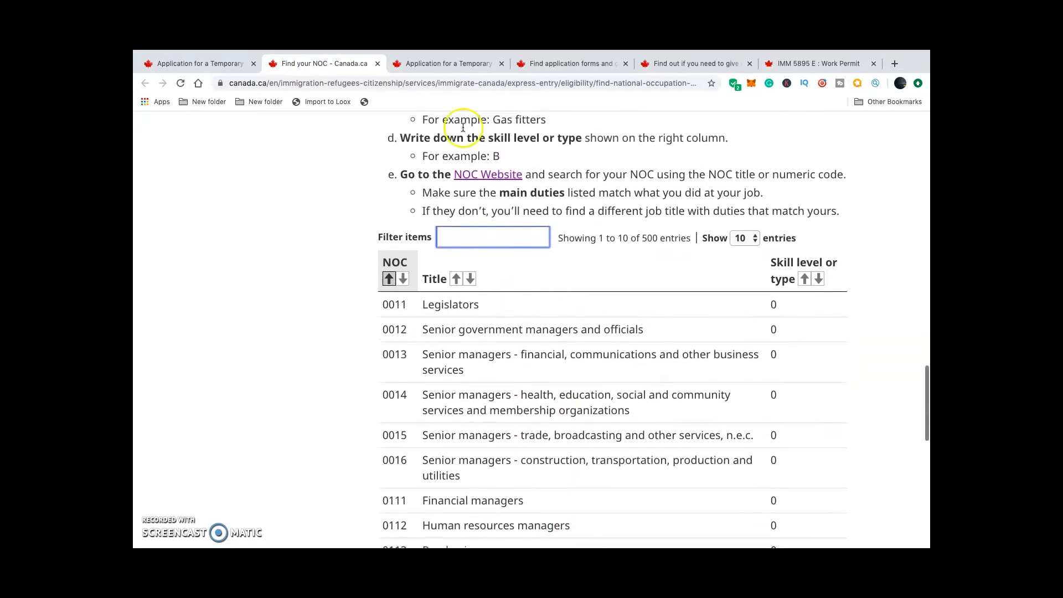
# Step: Return to the Ghana application package page, review how to prepare a complete application, and open the instructions for paying fees
pyautogui.click(453, 64)
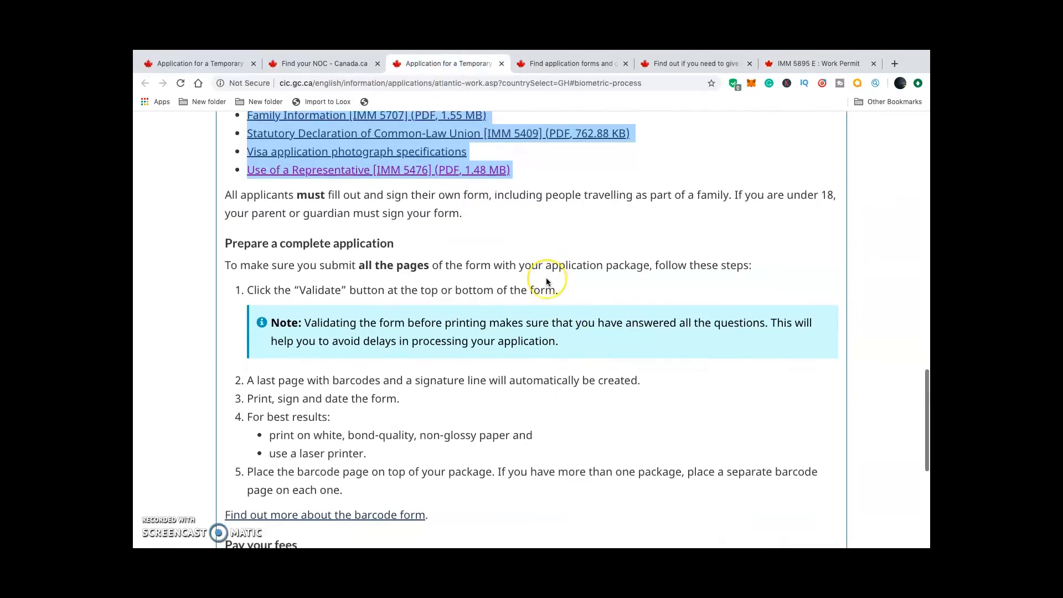
pyautogui.scroll(-3, 546, 280)
pyautogui.scroll(-1, 546, 280)
pyautogui.scroll(3, 546, 278)
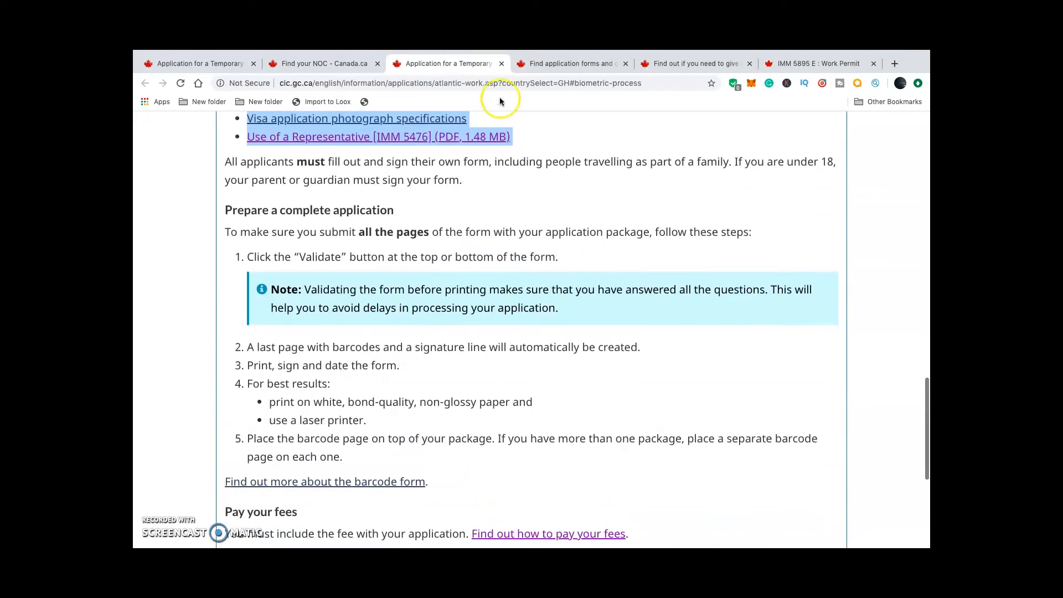
pyautogui.scroll(-3, 577, 321)
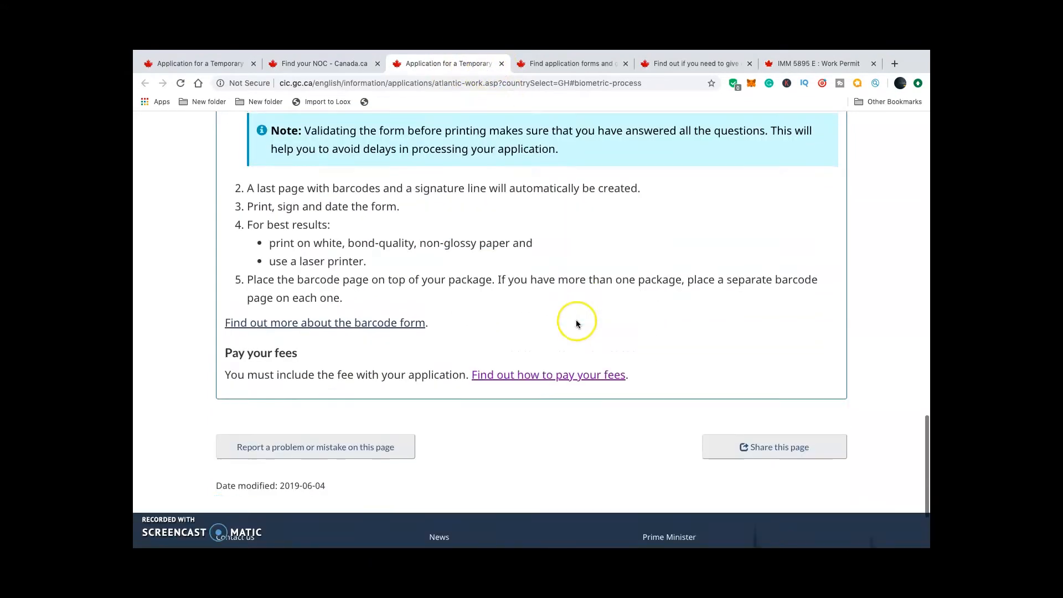
pyautogui.scroll(4, 575, 316)
pyautogui.scroll(-4, 577, 269)
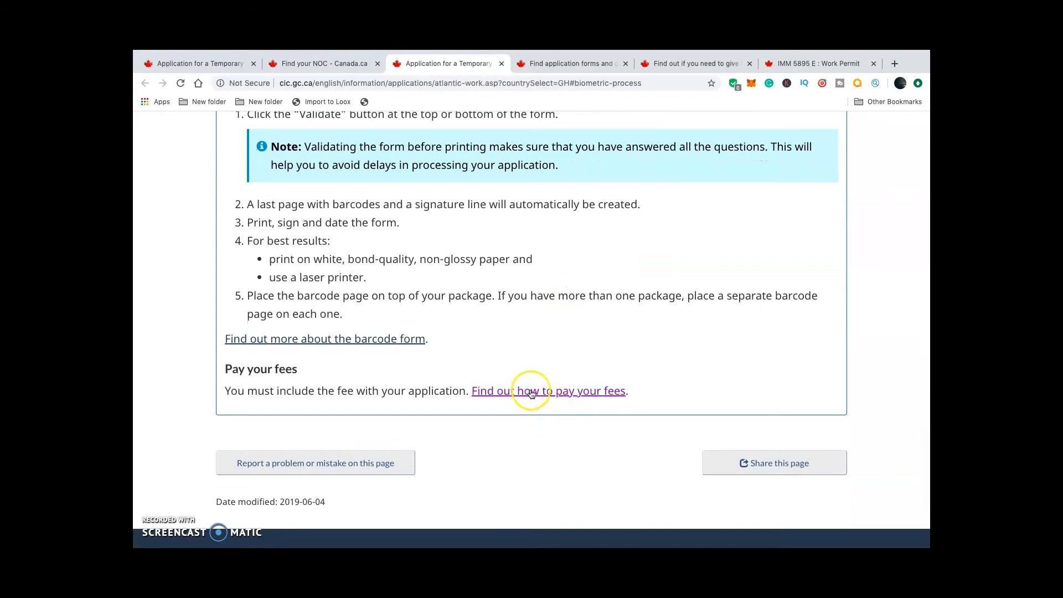
pyautogui.click(572, 394)
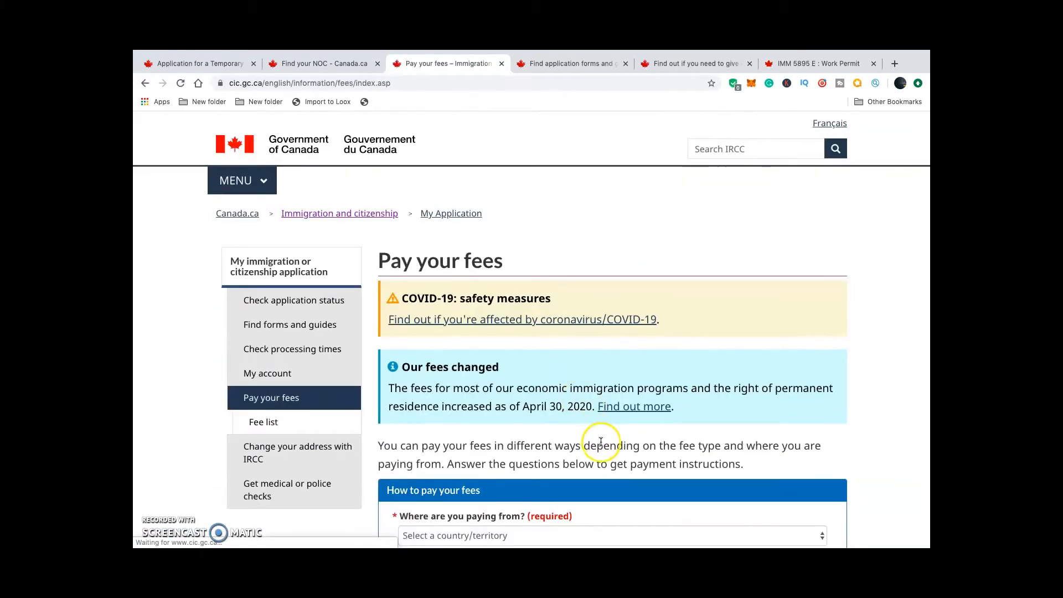
# Step: Get payment instructions for someone paying from Ghana, with Temporary residence as the application type and Work permit as the item paid for
pyautogui.scroll(-2, 602, 441)
pyautogui.scroll(-2, 602, 441)
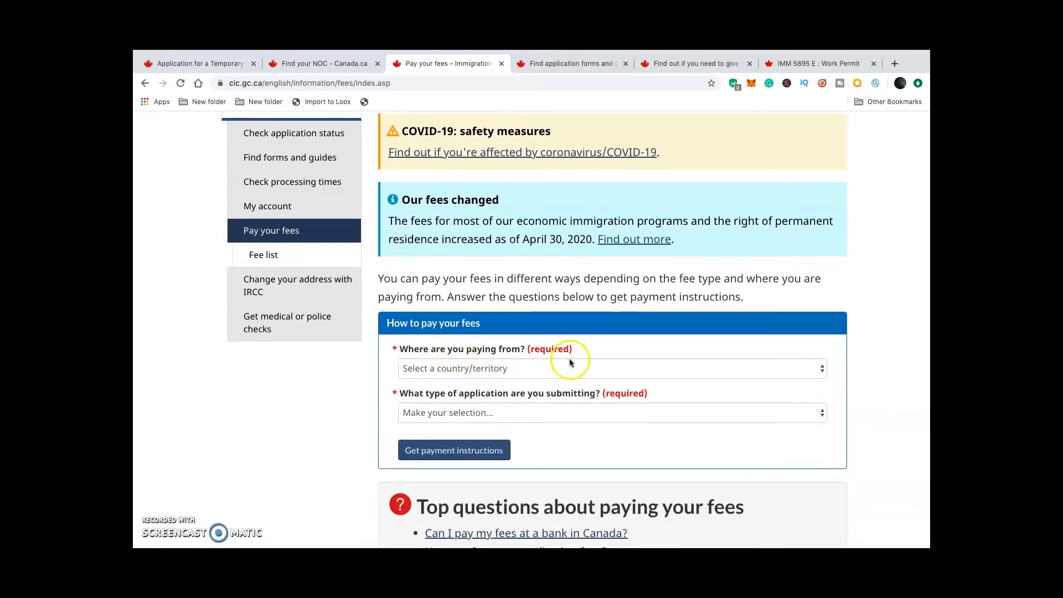
pyautogui.click(821, 369)
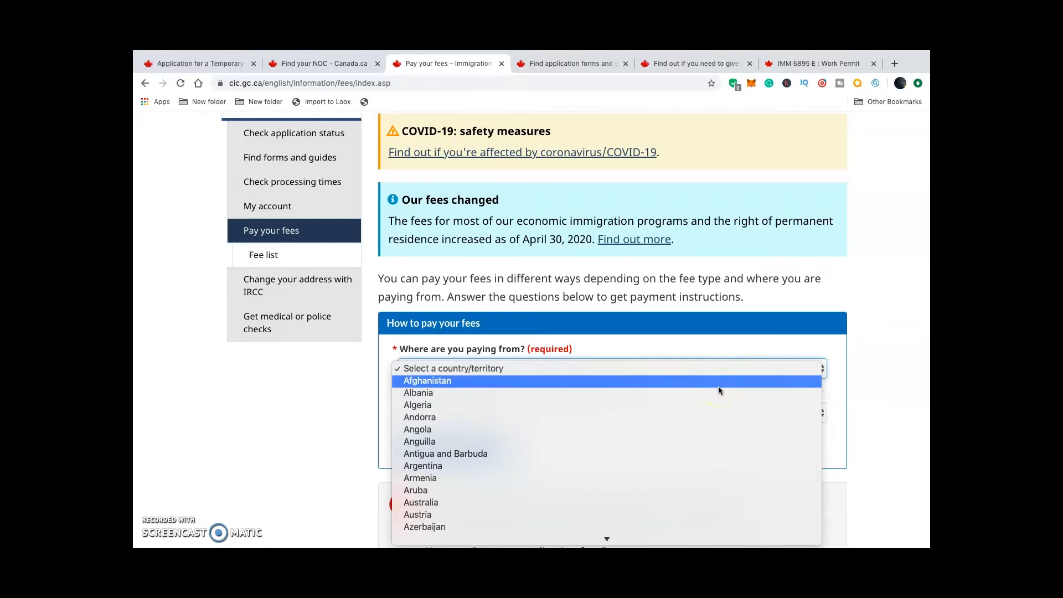
pyautogui.write('gh')
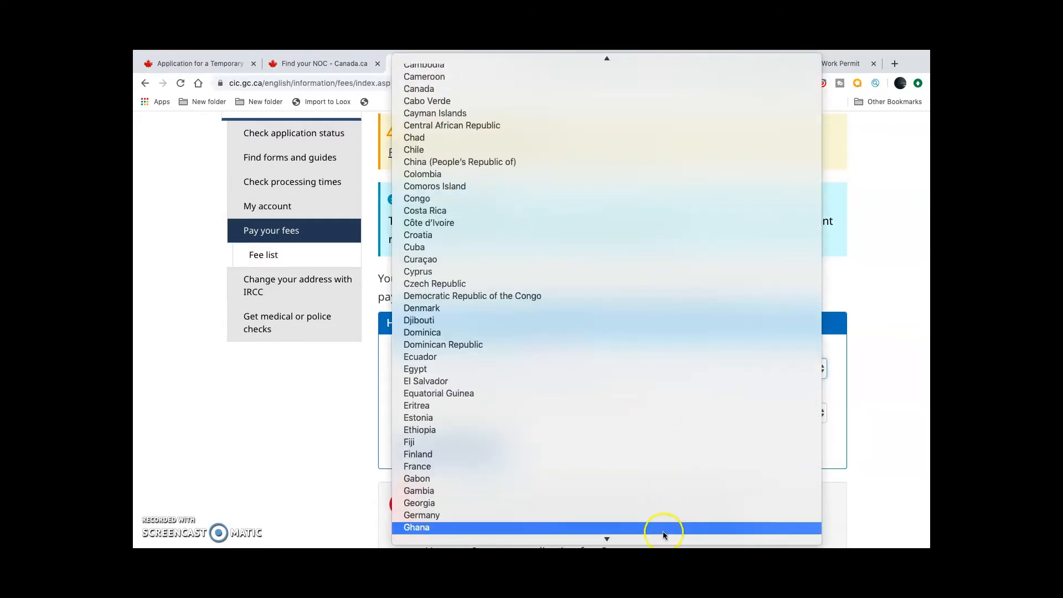
pyautogui.click(663, 532)
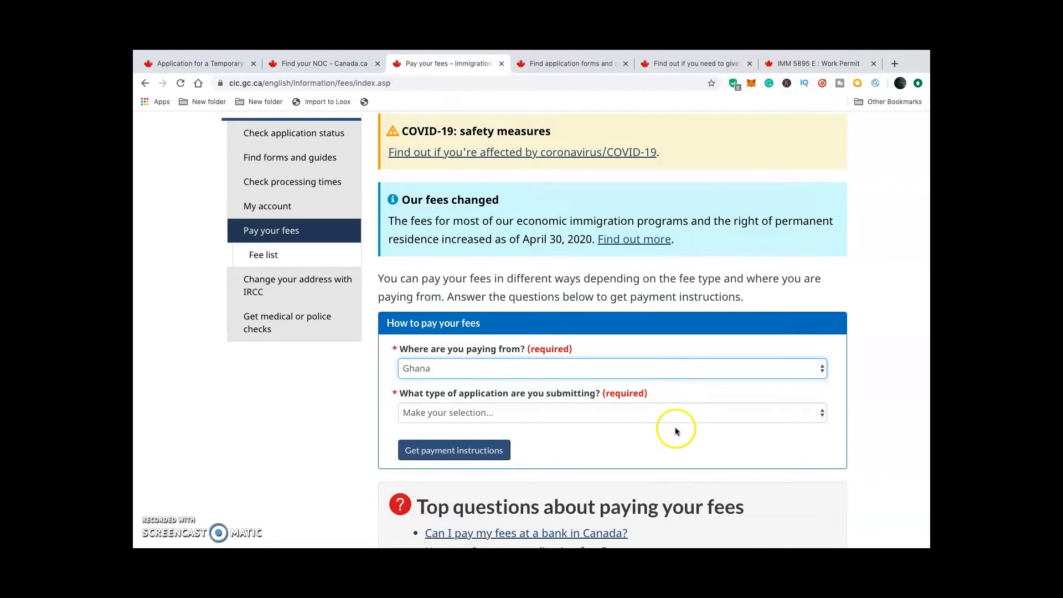
pyautogui.click(817, 413)
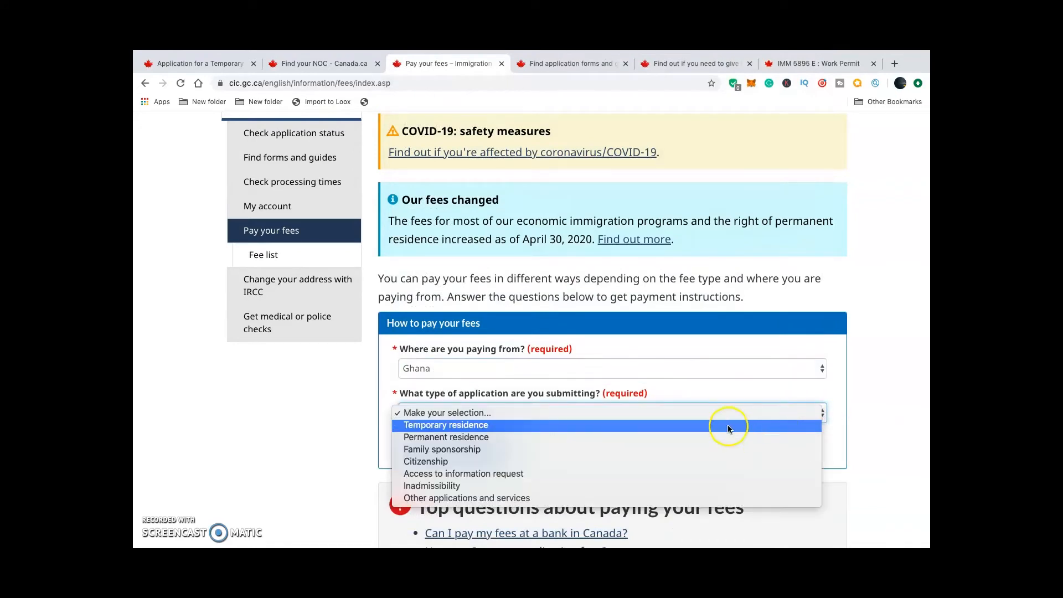
pyautogui.click(665, 425)
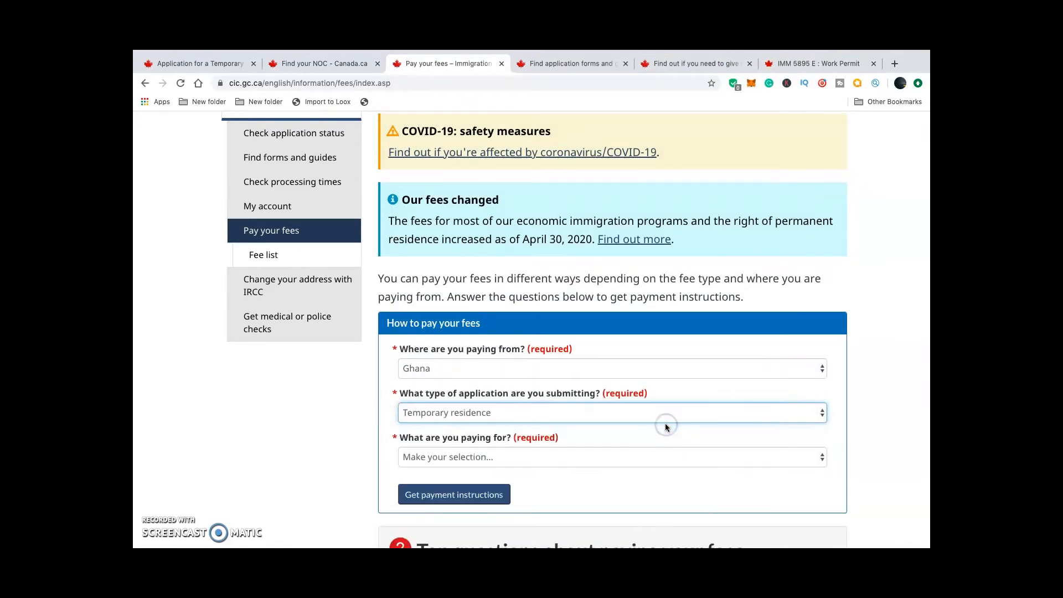
pyautogui.scroll(-2, 666, 424)
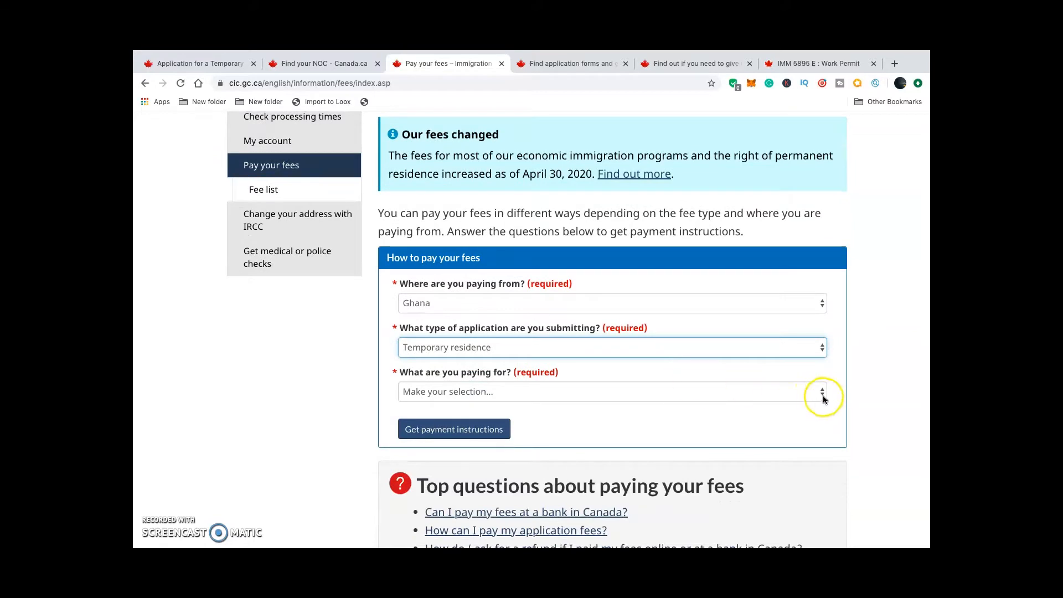
pyautogui.click(823, 394)
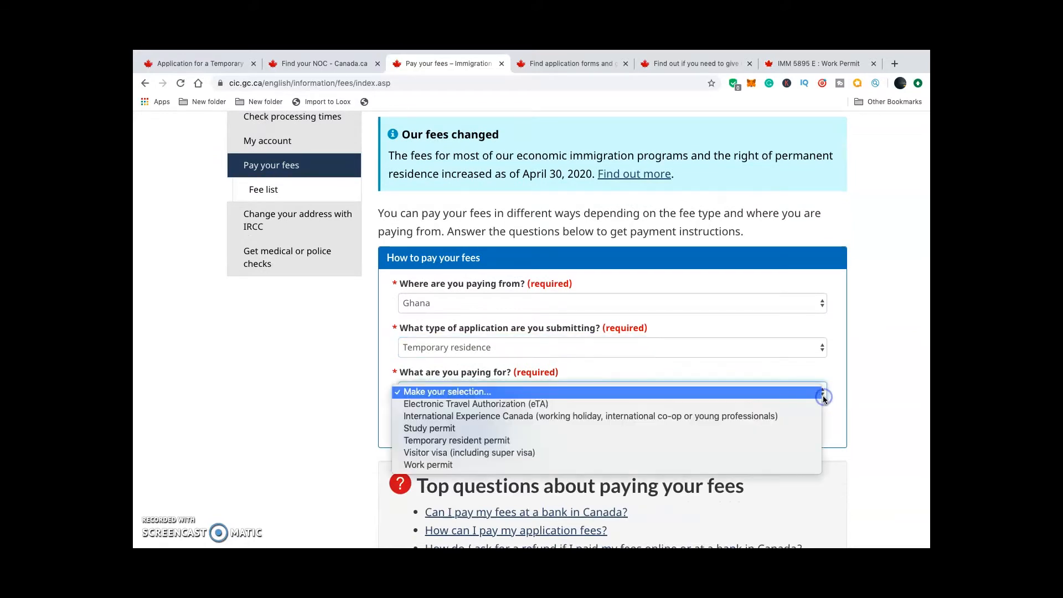
pyautogui.click(702, 467)
pyautogui.click(500, 432)
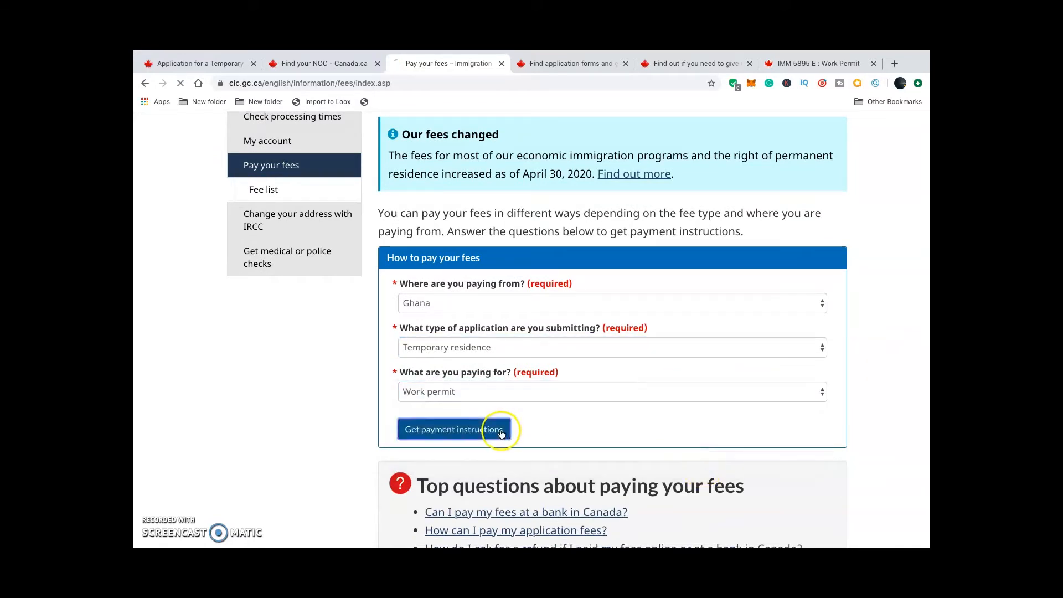
# Step: Review the work permit fees for Ghana, the group fee notes and the biometrics requirement
pyautogui.scroll(-2, 601, 339)
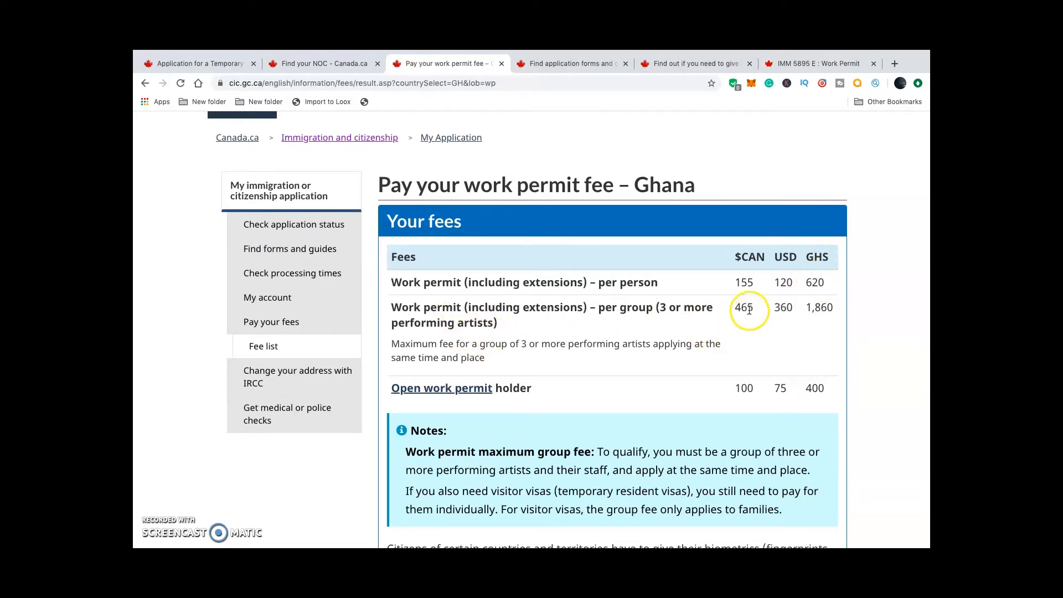
pyautogui.scroll(-3, 773, 339)
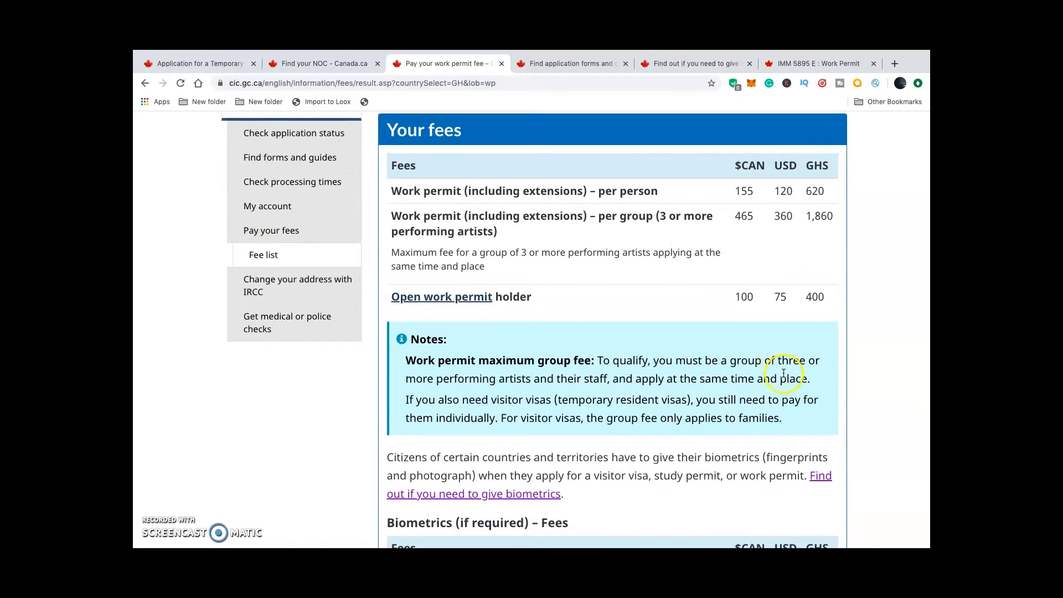
pyautogui.scroll(-4, 784, 375)
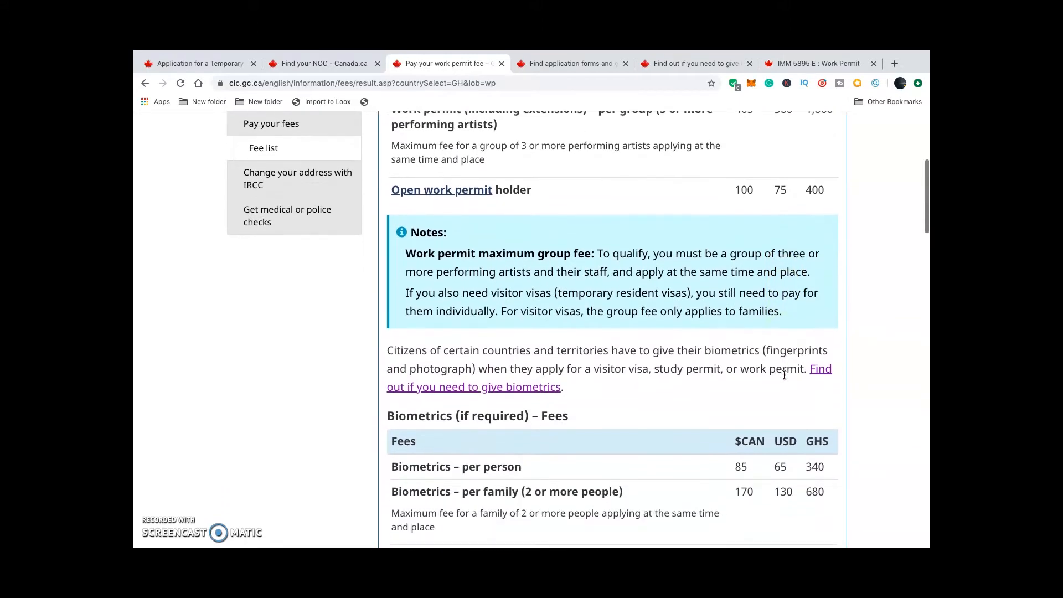
pyautogui.scroll(-1, 679, 390)
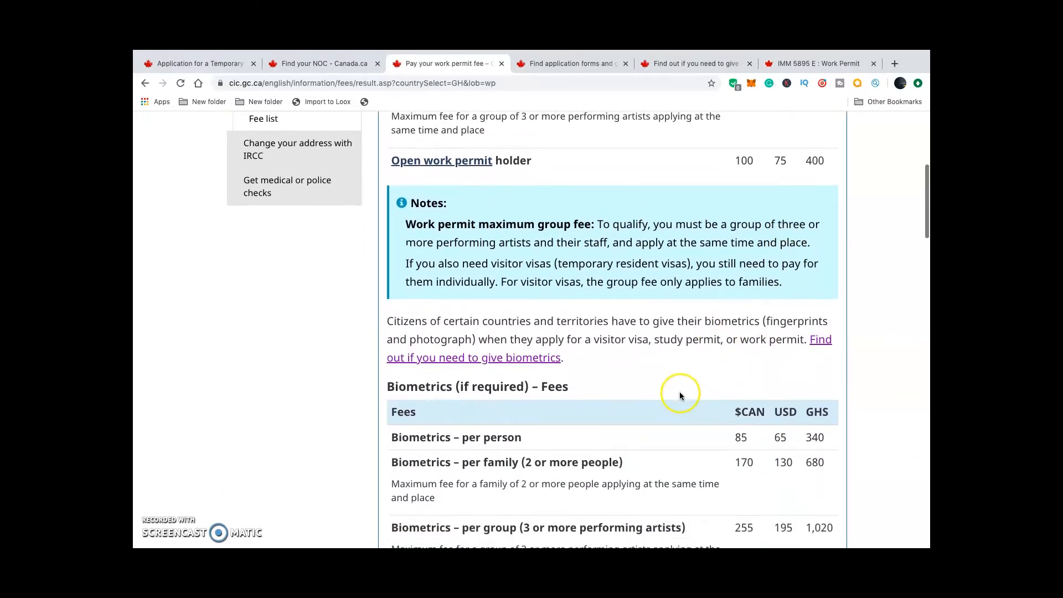
pyautogui.scroll(1, 632, 360)
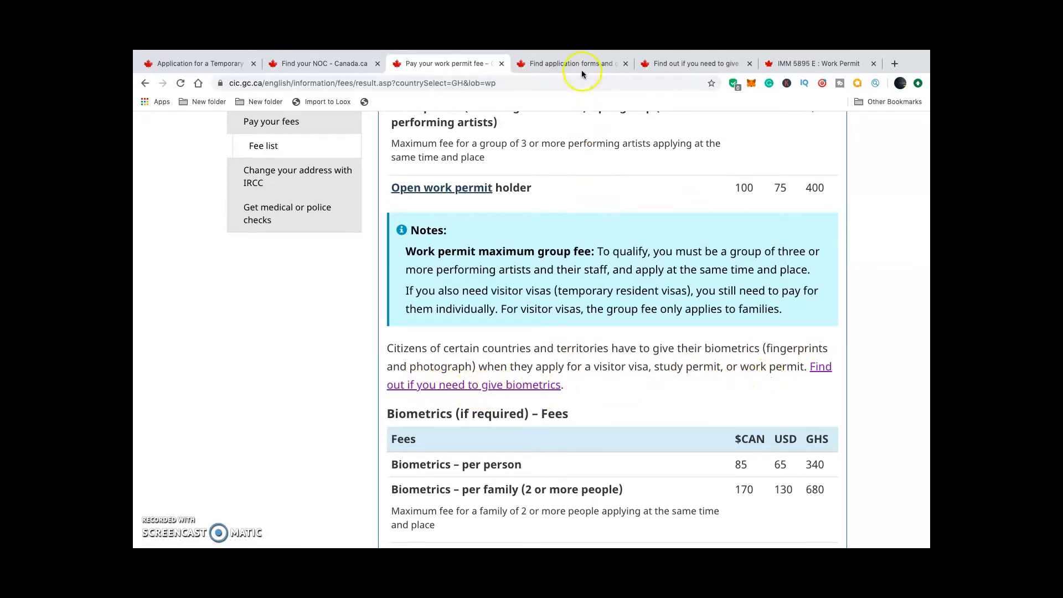
# Step: Switch to the page on whether biometrics are needed and review the answers for a Ghanaian study or work permit applicant and their result
pyautogui.click(681, 64)
pyautogui.scroll(5, 625, 204)
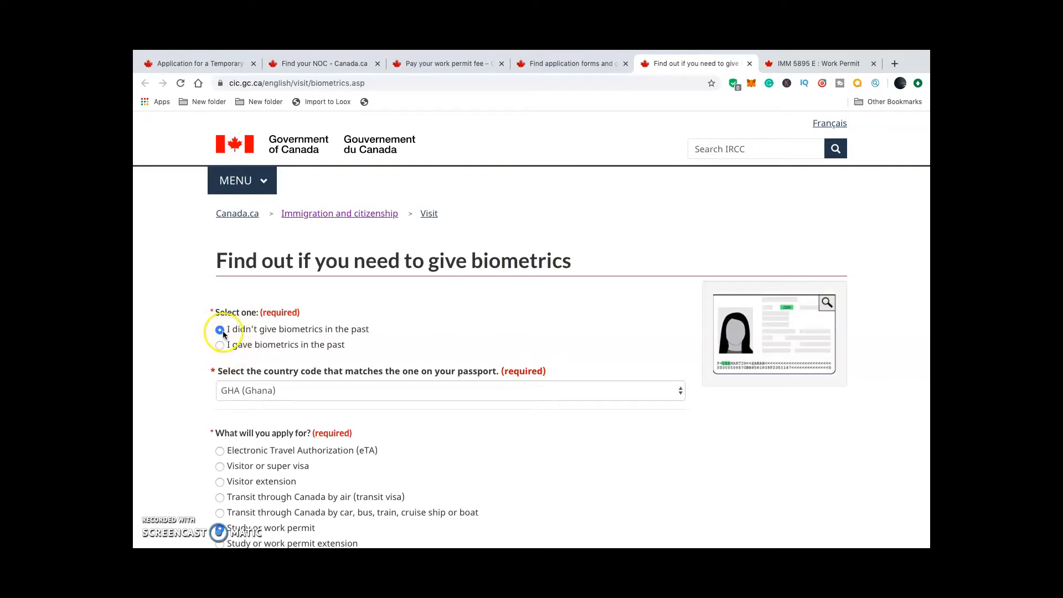
pyautogui.scroll(-2, 460, 350)
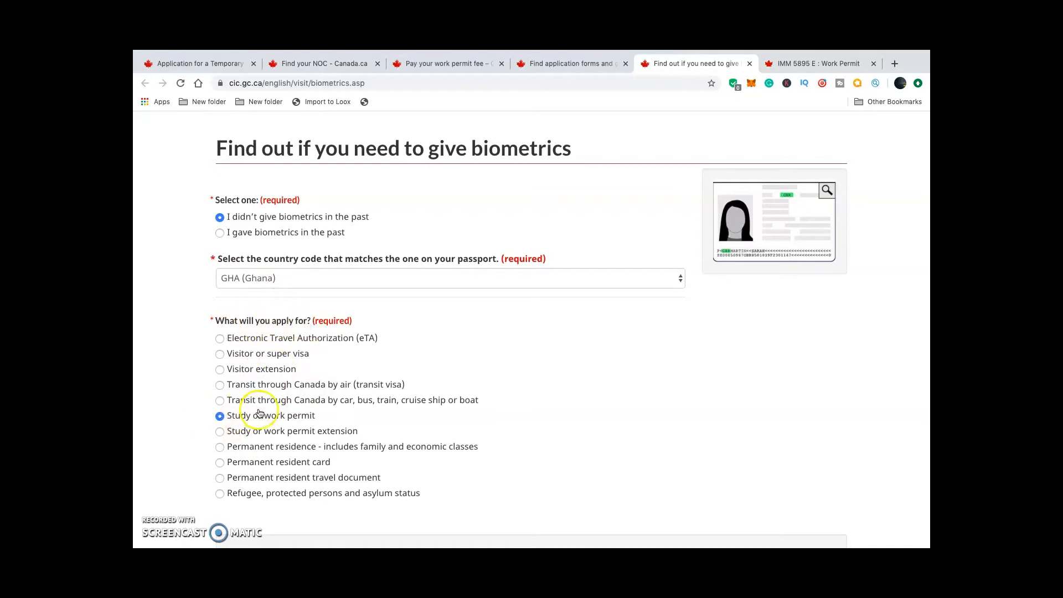
pyautogui.scroll(-4, 310, 416)
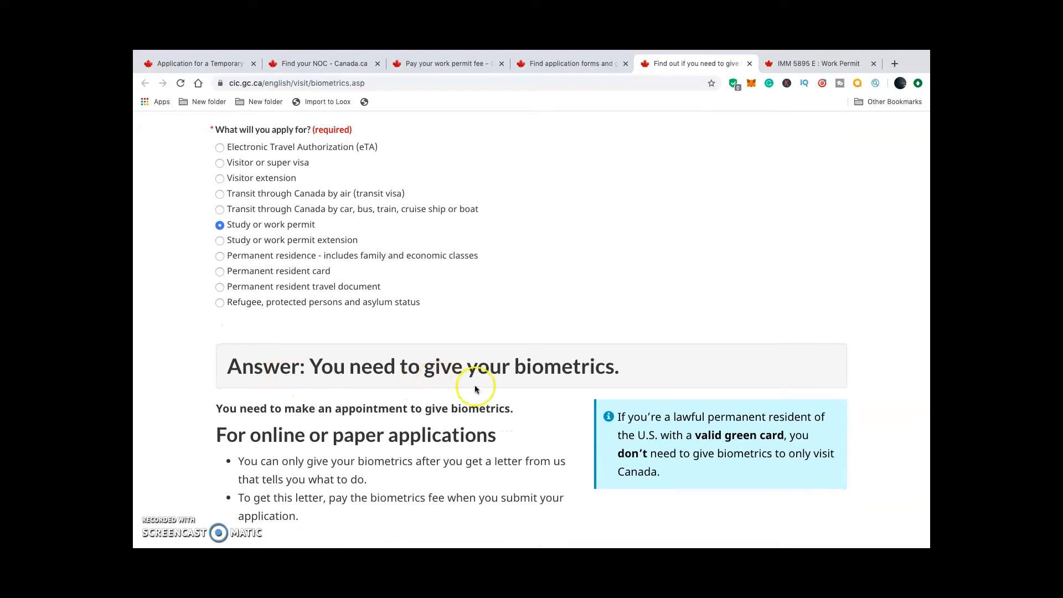
pyautogui.scroll(-2, 559, 408)
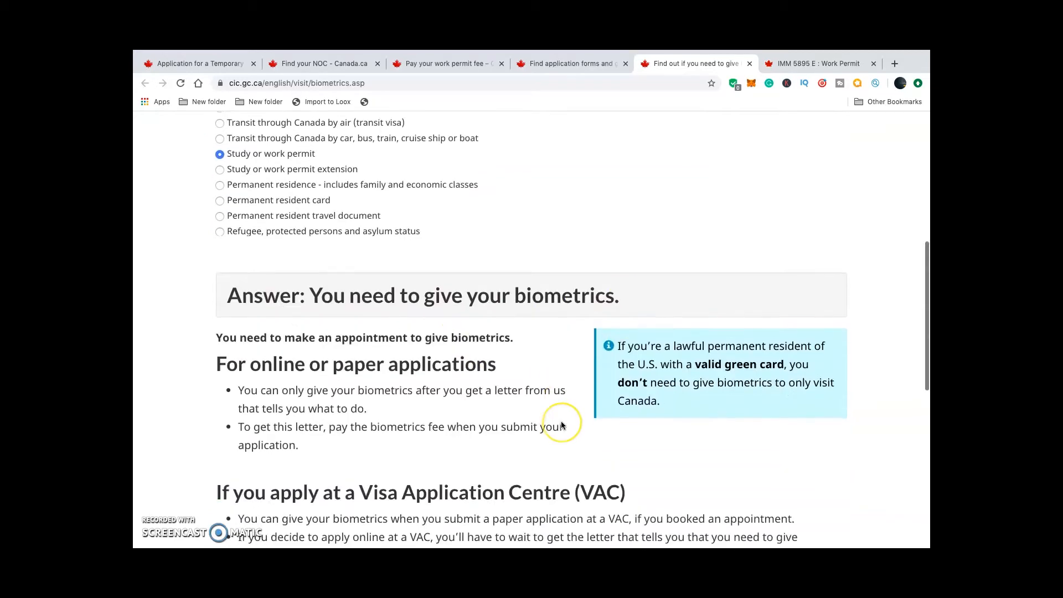
pyautogui.scroll(3, 560, 418)
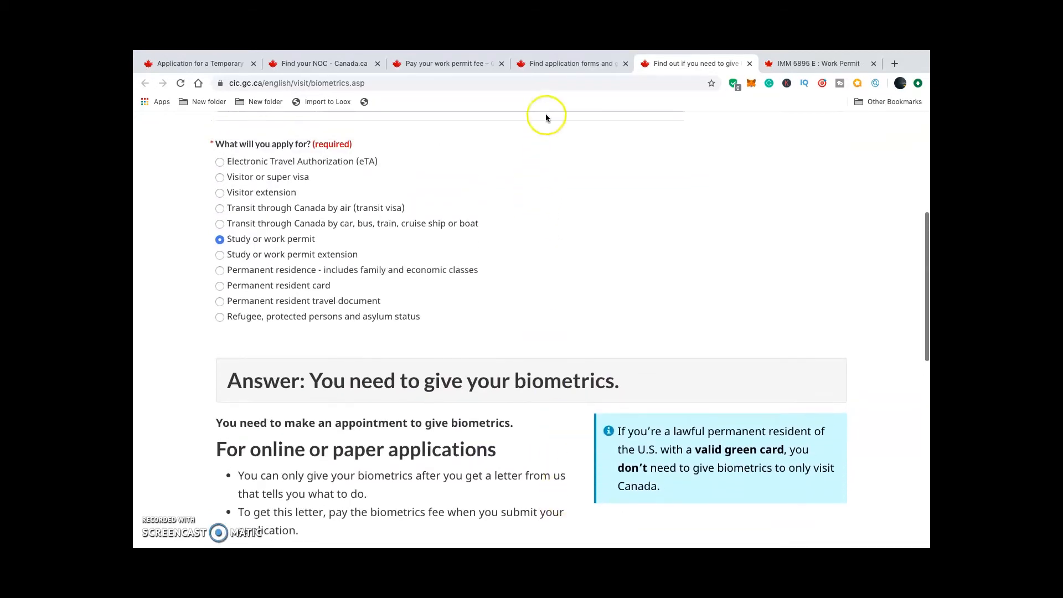
# Step: Go back to the Ghana work permit fee page and examine the biometrics fees, what they cover, and the guidance to read before paying
pyautogui.click(549, 65)
pyautogui.click(437, 64)
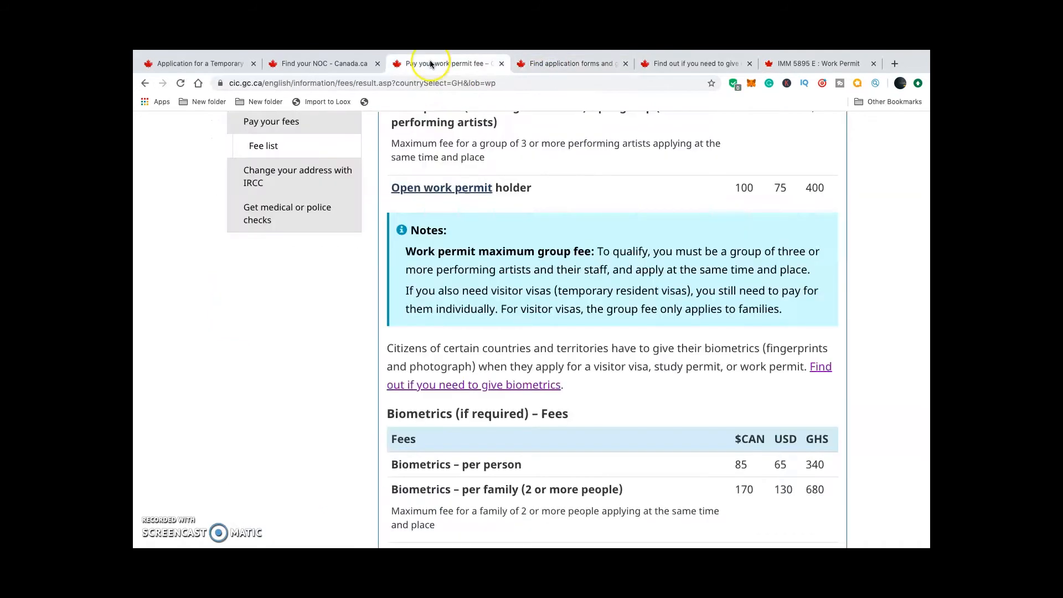
pyautogui.scroll(-3, 678, 336)
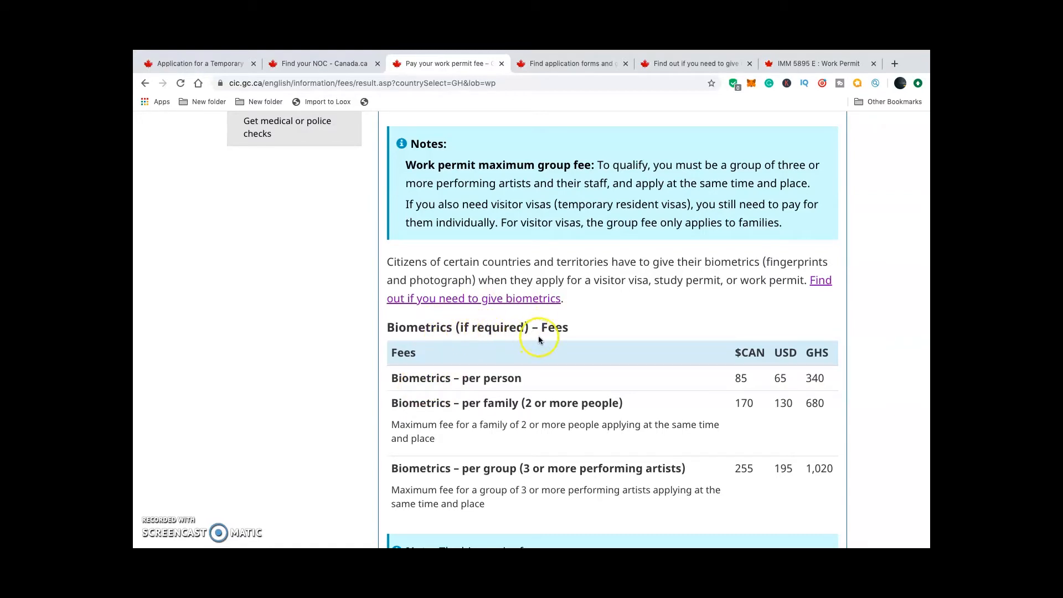
pyautogui.scroll(-2, 578, 346)
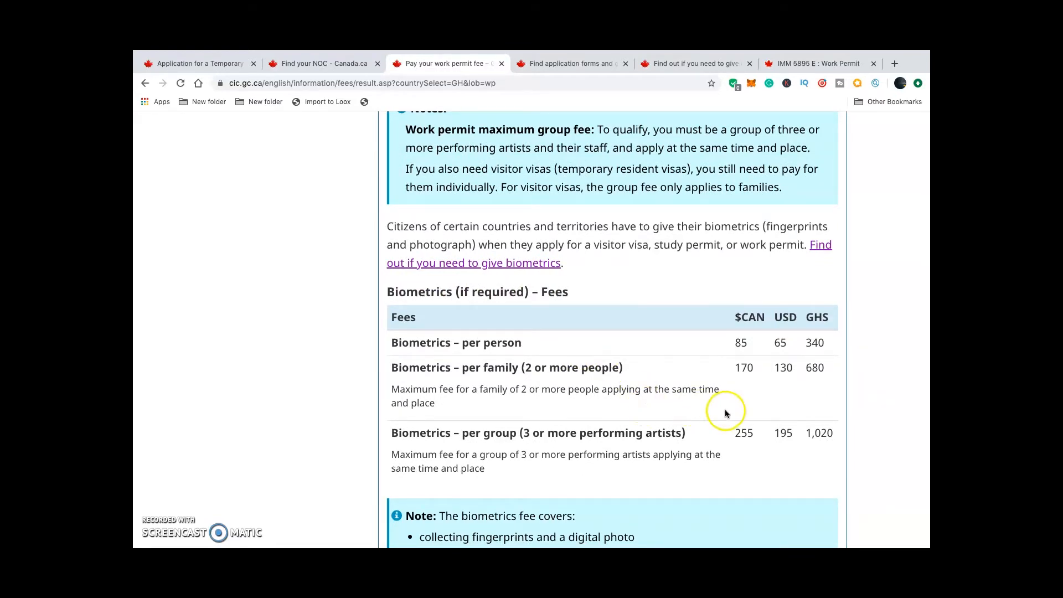
pyautogui.scroll(-1, 739, 436)
pyautogui.scroll(-1, 738, 435)
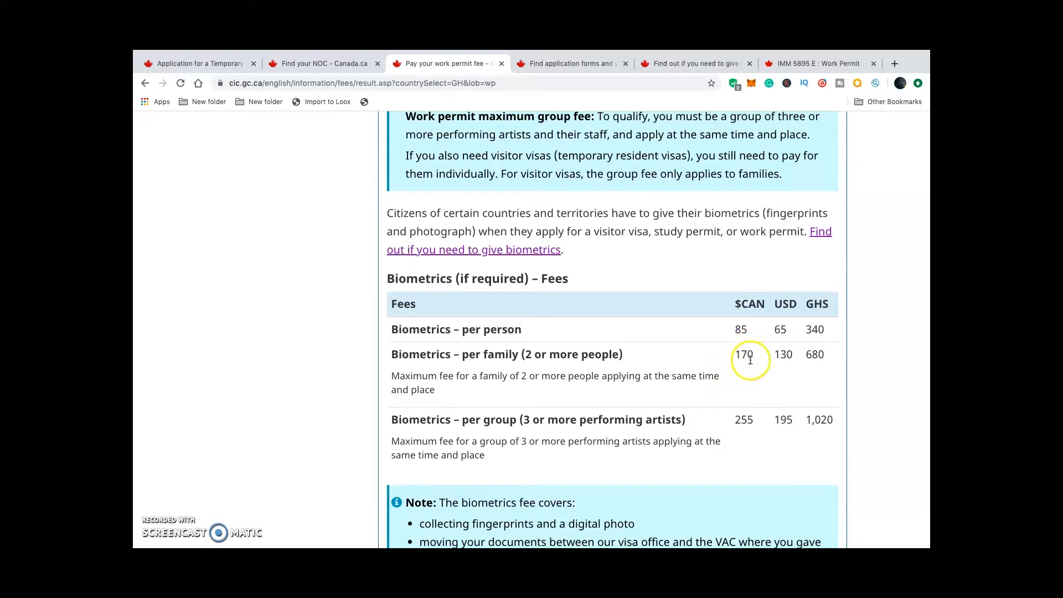
pyautogui.scroll(-1, 760, 385)
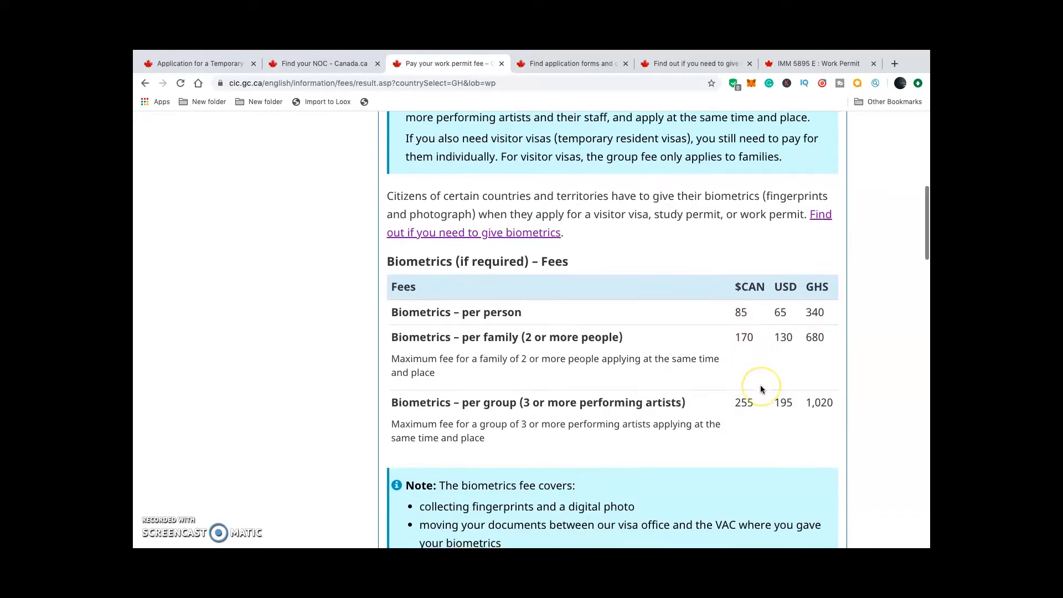
pyautogui.scroll(-1, 761, 389)
pyautogui.scroll(1, 761, 390)
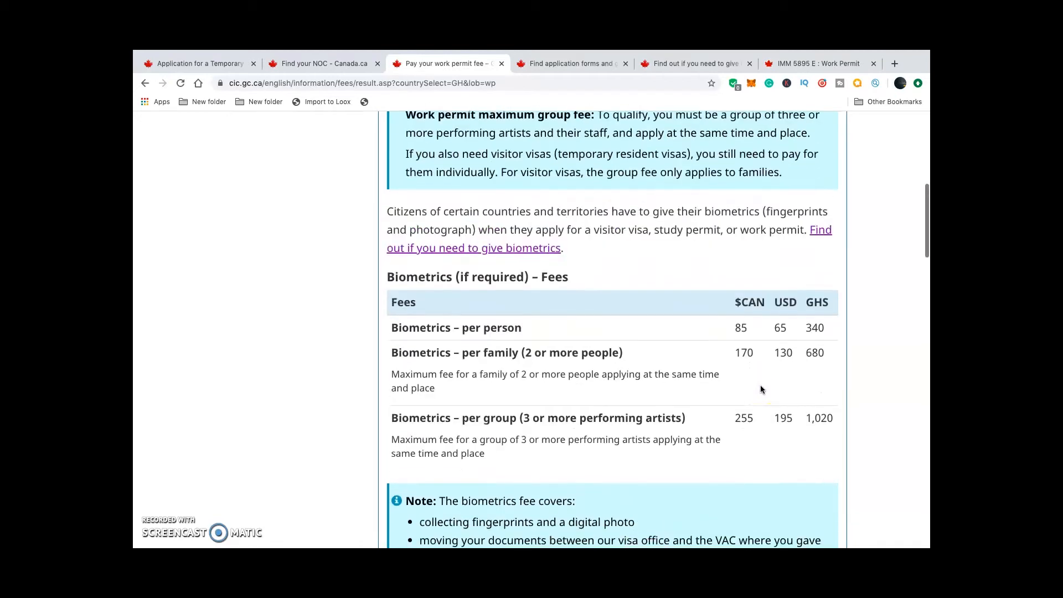
pyautogui.scroll(-3, 760, 389)
pyautogui.scroll(-3, 761, 388)
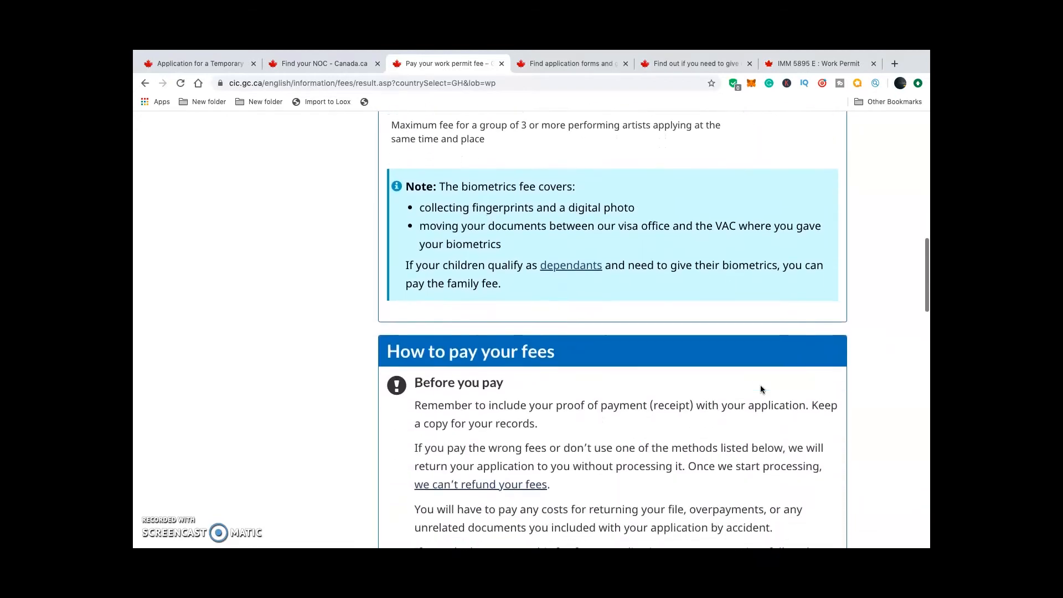
pyautogui.scroll(1, 761, 388)
pyautogui.scroll(-1, 760, 385)
pyautogui.scroll(3, 760, 386)
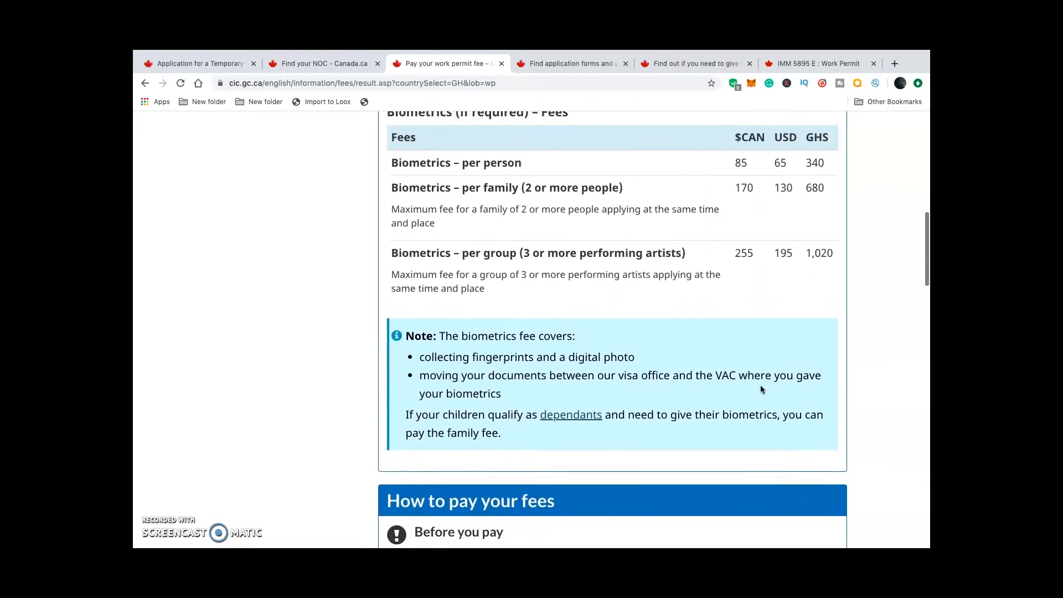
# Step: Review the Ghana work permit fees per person, per group and for open work permit holders once more
pyautogui.scroll(10, 760, 389)
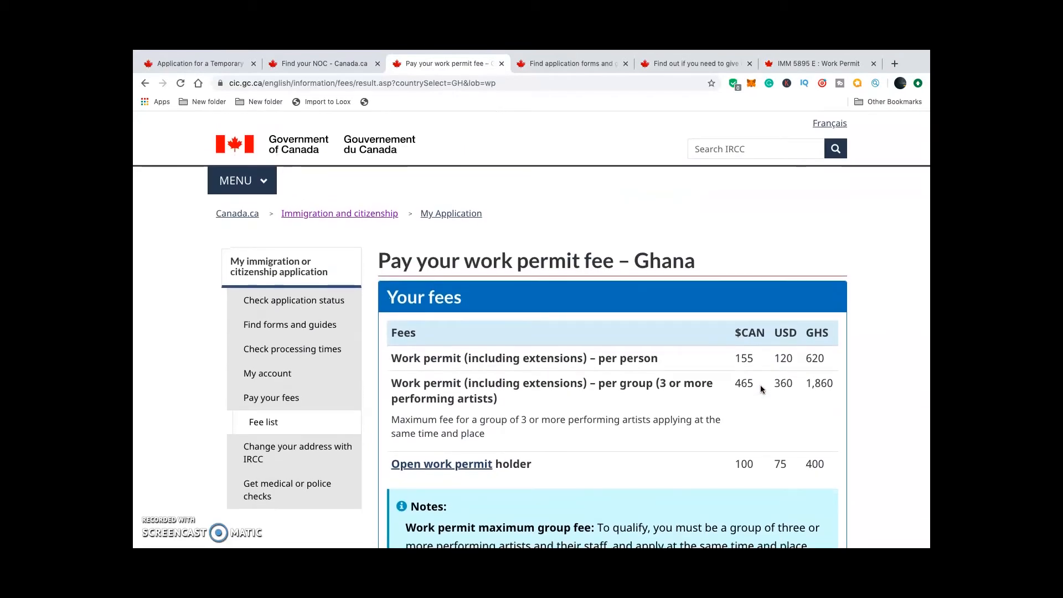
pyautogui.scroll(-1, 761, 403)
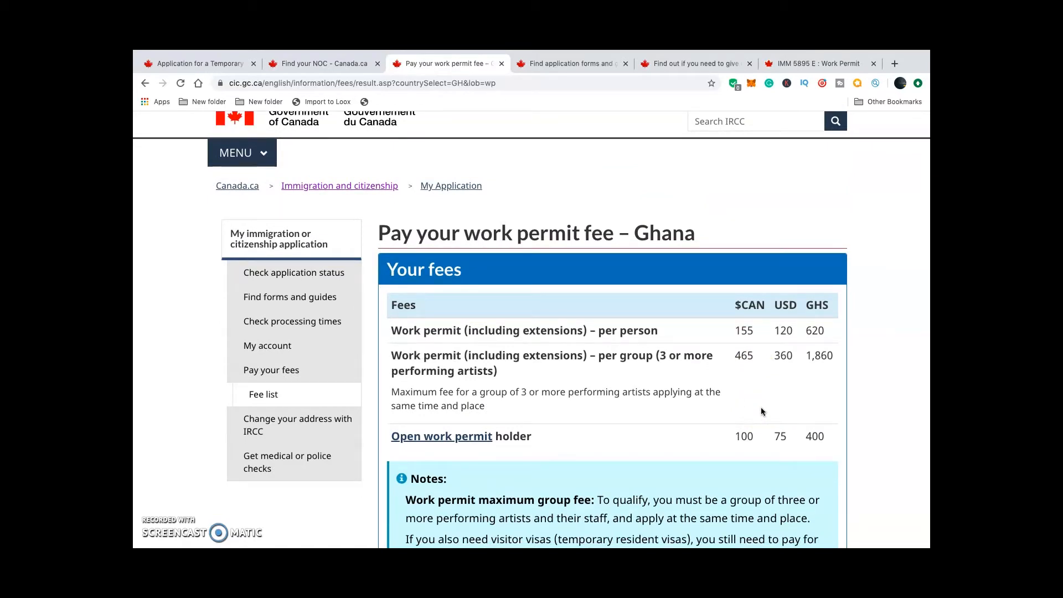
pyautogui.scroll(-1, 760, 411)
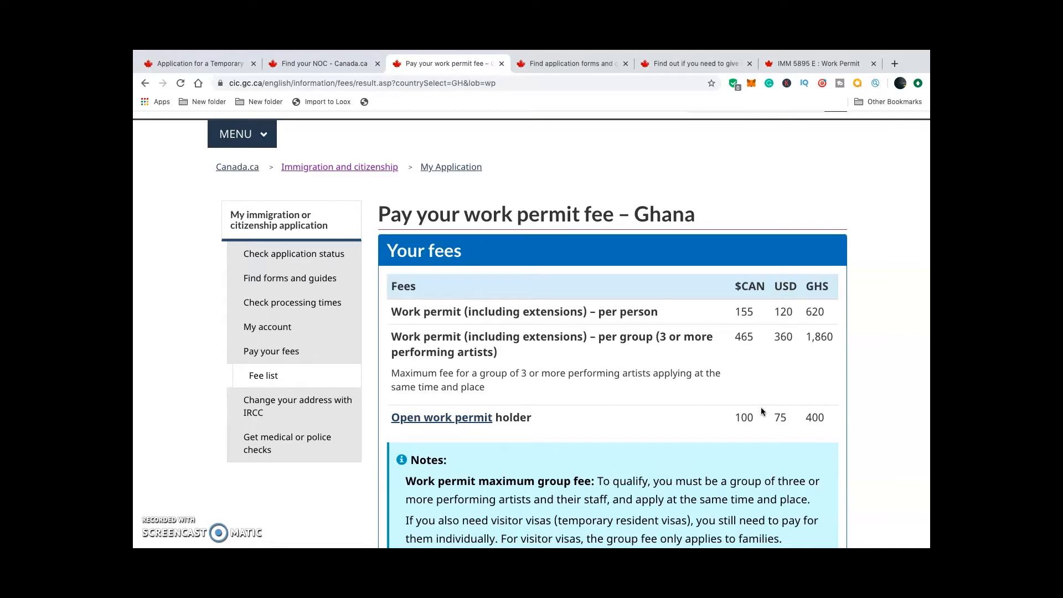
pyautogui.scroll(-10, 760, 411)
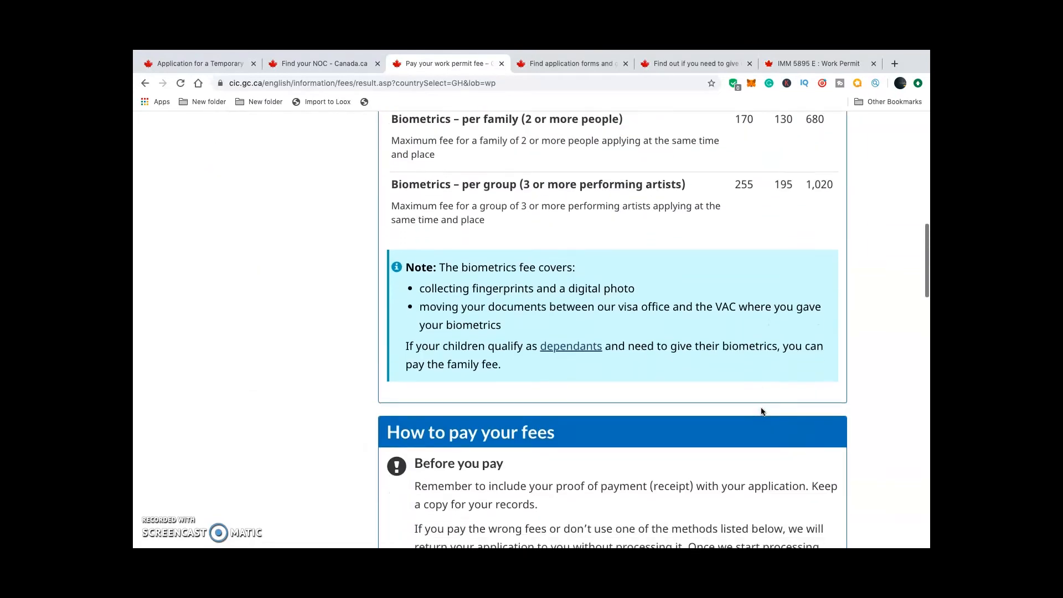
# Step: Examine how to pay the fees, covering the guidance before paying, paying and applying online, and paying online with a paper application
pyautogui.scroll(-2, 761, 411)
pyautogui.scroll(-3, 523, 357)
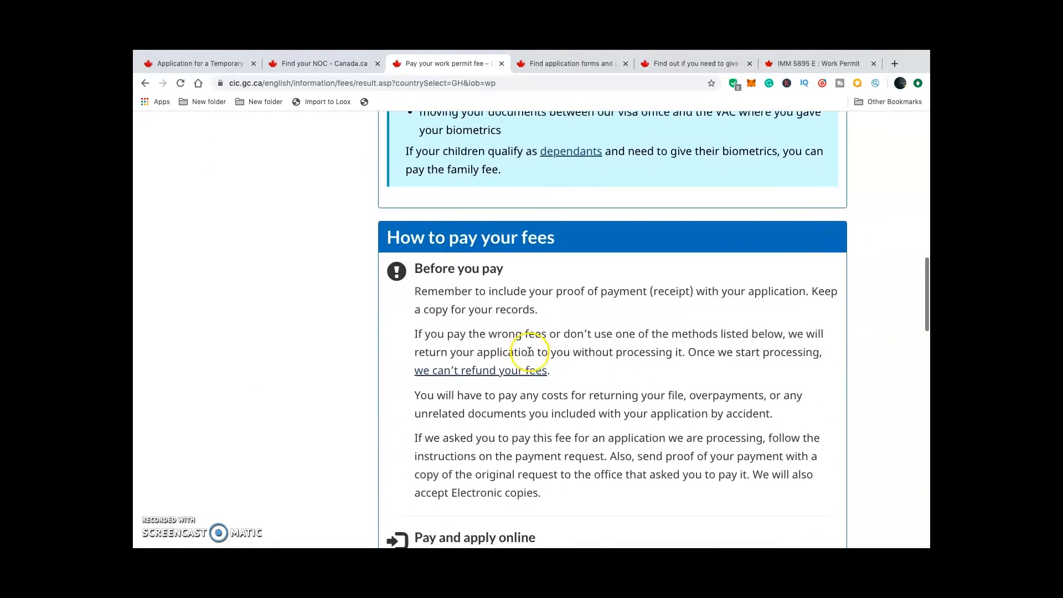
pyautogui.scroll(-1, 517, 294)
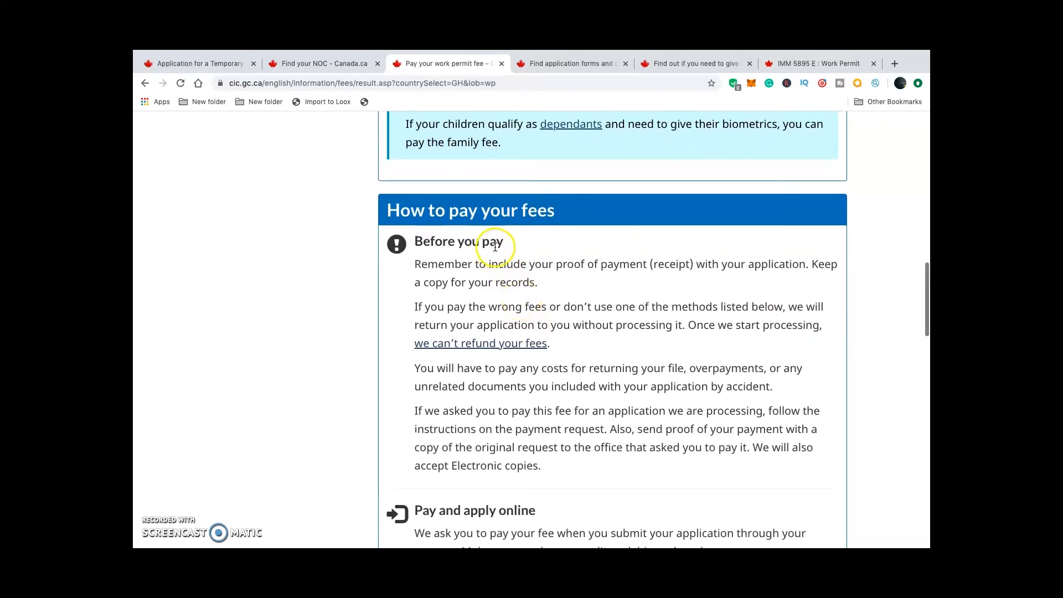
pyautogui.scroll(-5, 548, 382)
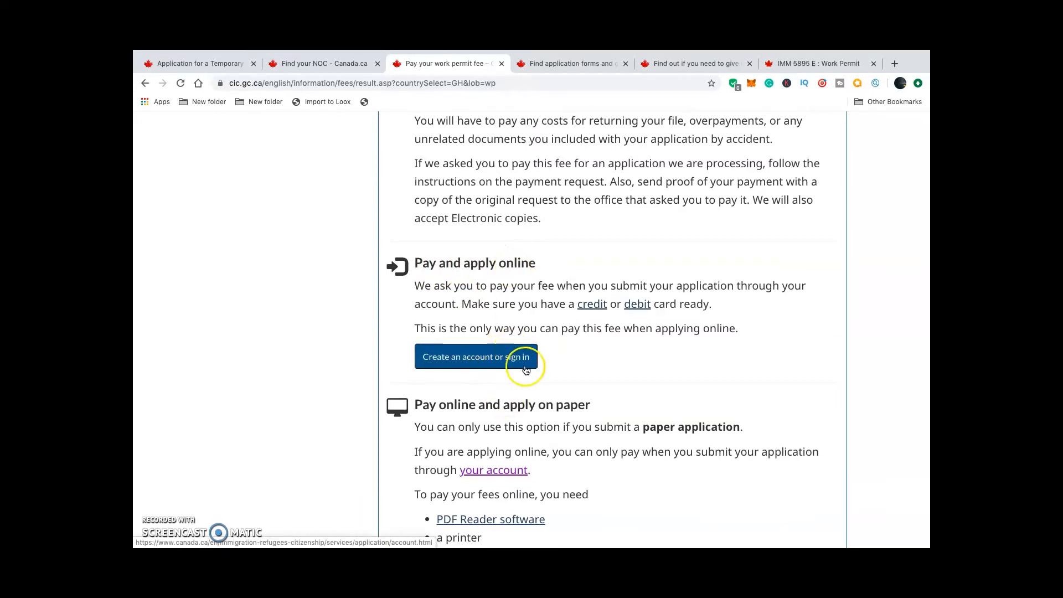
pyautogui.scroll(-2, 523, 366)
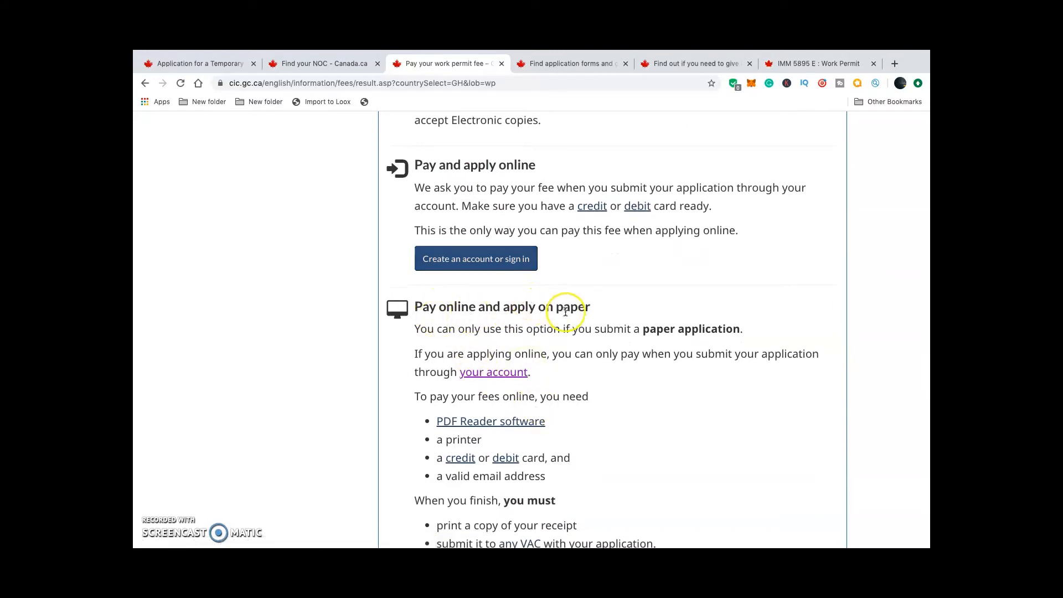
pyautogui.scroll(-2, 610, 398)
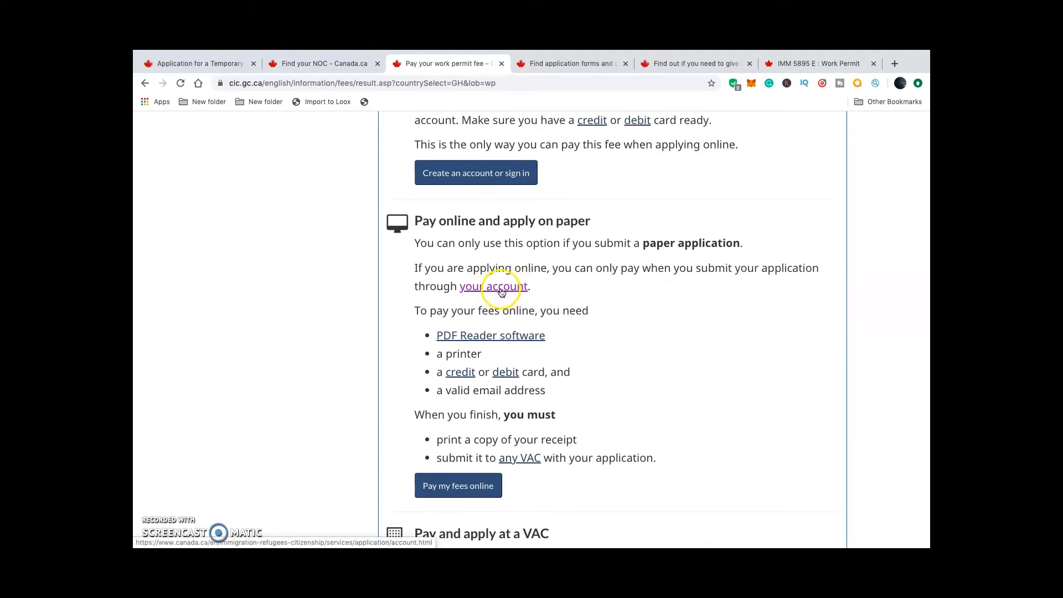
pyautogui.scroll(1, 501, 291)
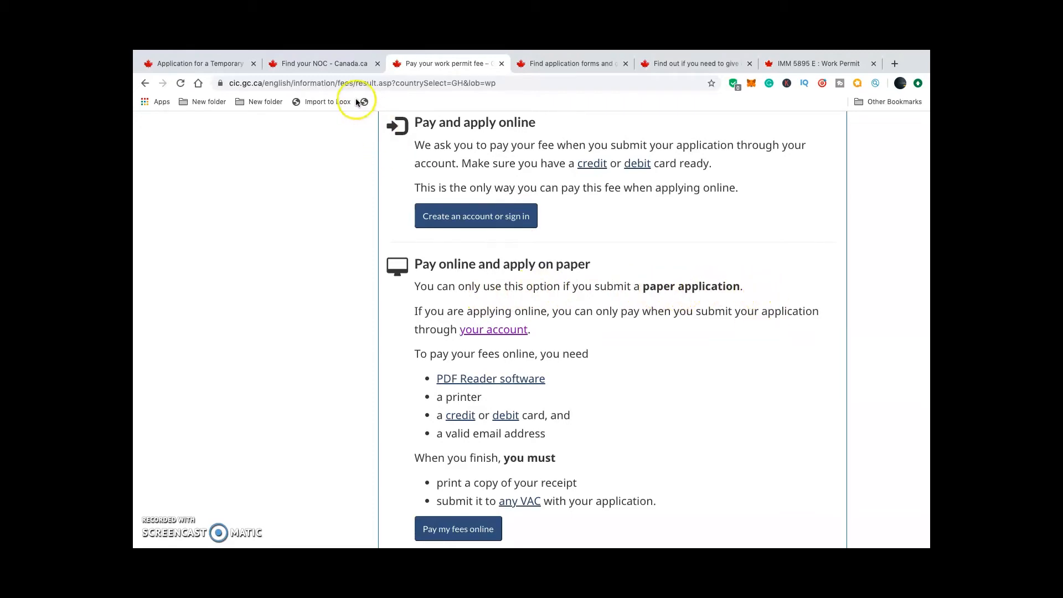
# Step: Switch to the temporary work permit application page for Ghana and review its requirements, checklist, forms, preparation steps and fee instructions
pyautogui.click(220, 64)
pyautogui.scroll(8, 524, 287)
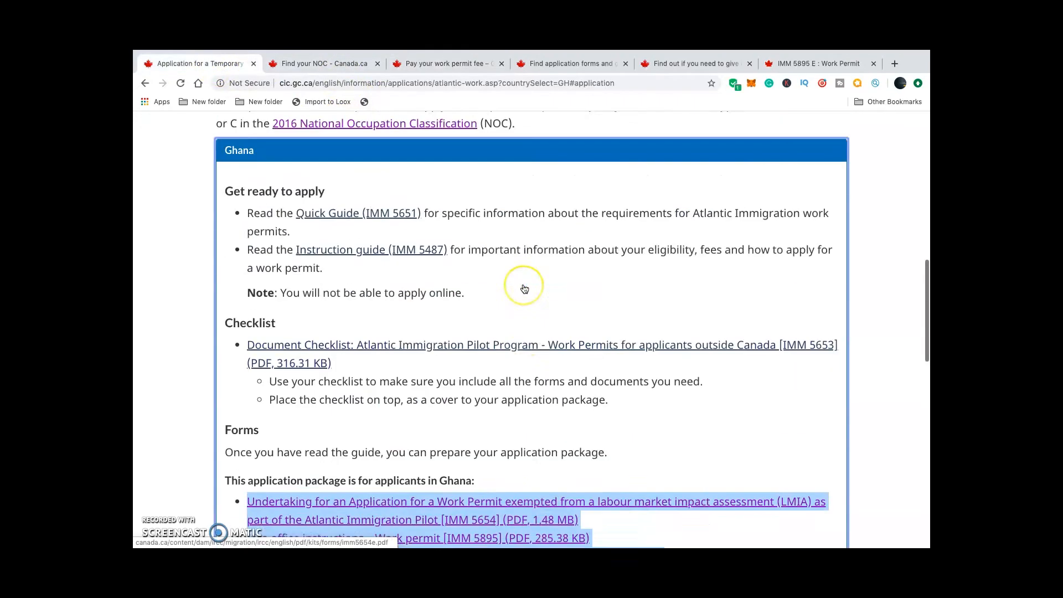
pyautogui.scroll(8, 524, 288)
pyautogui.scroll(-2, 524, 288)
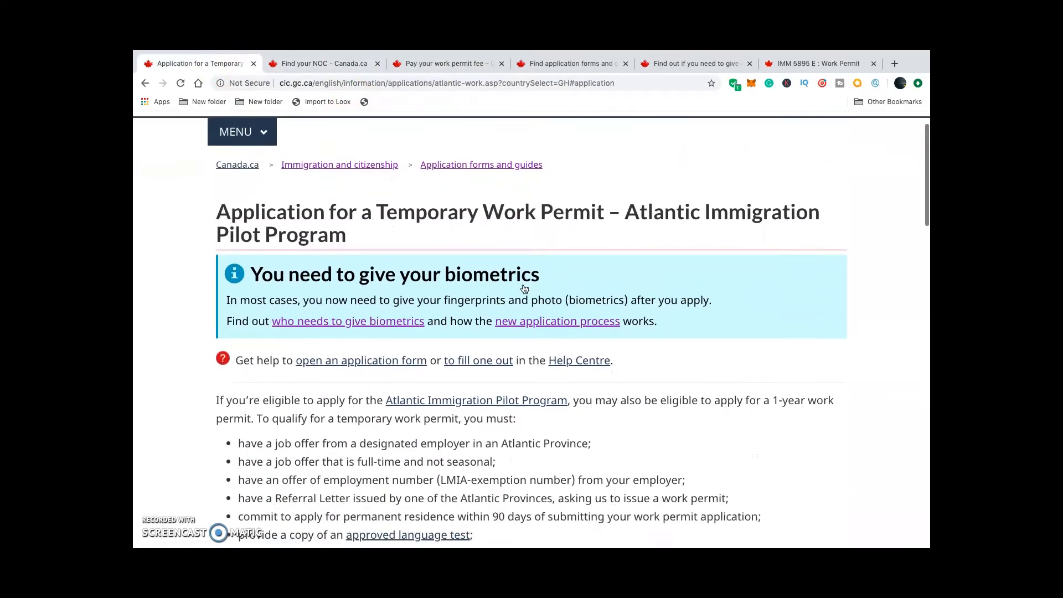
pyautogui.scroll(-5, 525, 288)
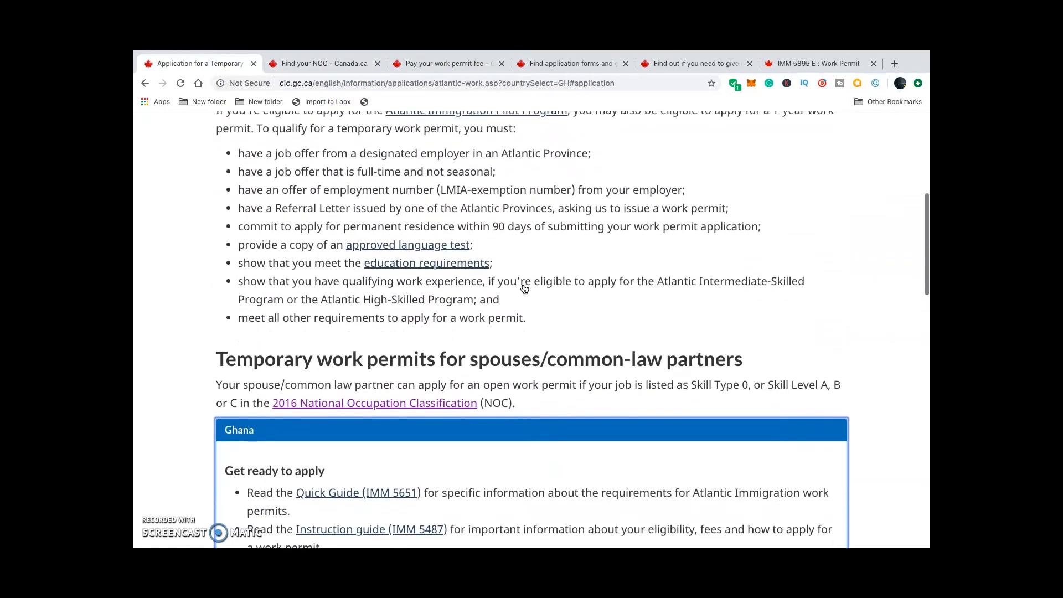
pyautogui.scroll(-10, 525, 288)
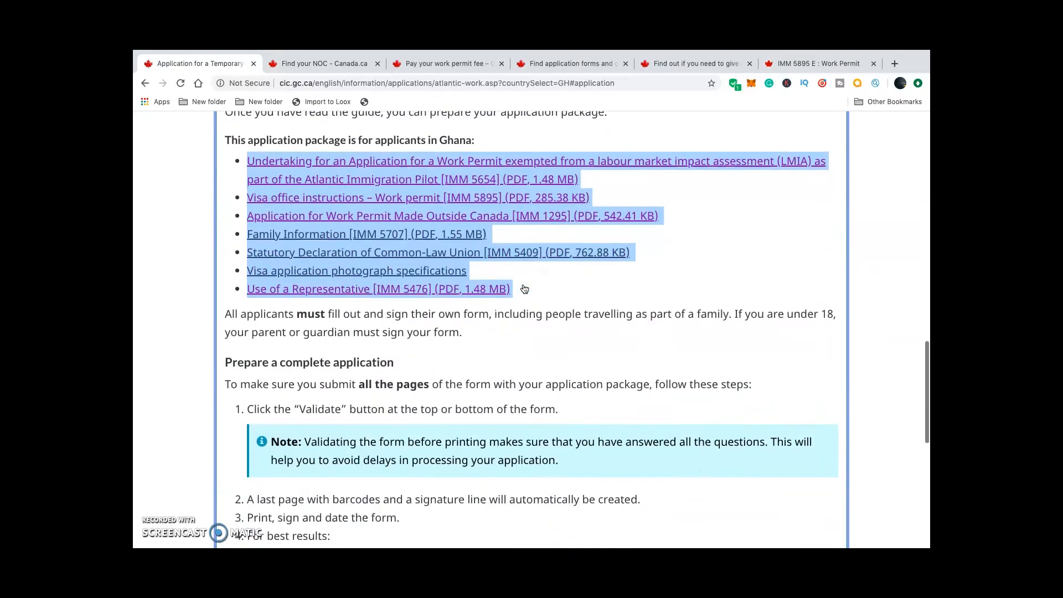
pyautogui.scroll(-4, 524, 288)
pyautogui.scroll(11, 524, 288)
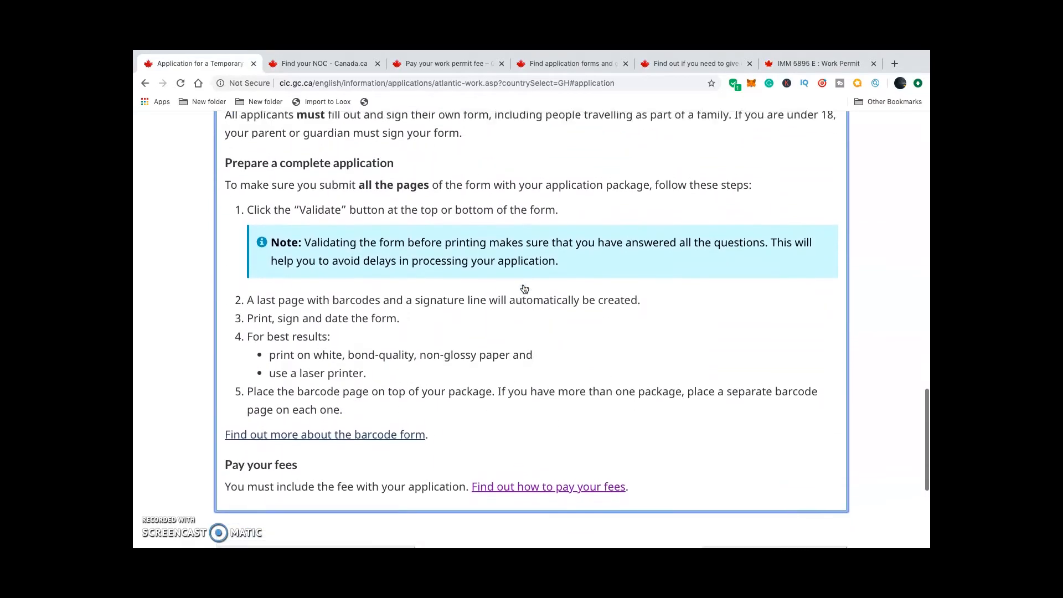
pyautogui.scroll(11, 524, 289)
# Step: Go back through the general application page, rechecking its requirements, to the Atlantic Immigration Pilot page on the optional temporary work permit
pyautogui.click(145, 84)
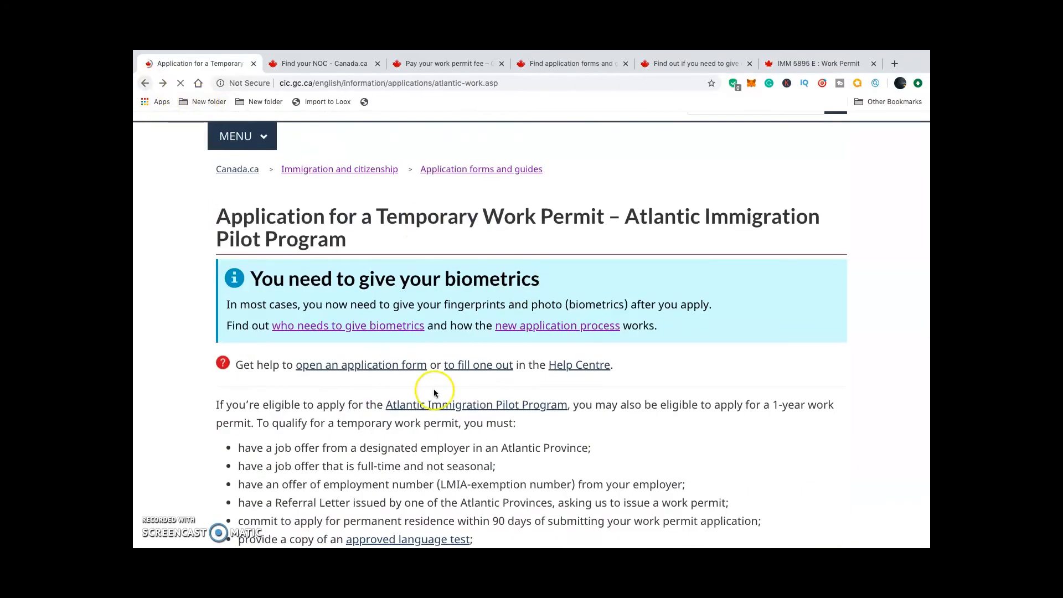
pyautogui.scroll(8, 475, 320)
pyautogui.scroll(-4, 475, 320)
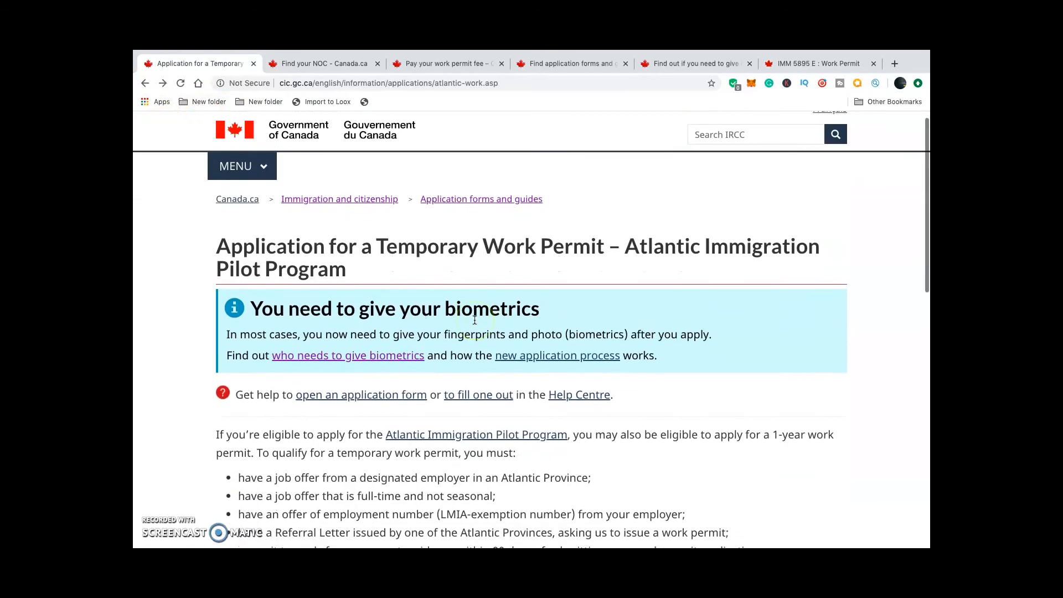
pyautogui.scroll(1, 475, 320)
pyautogui.scroll(-5, 474, 320)
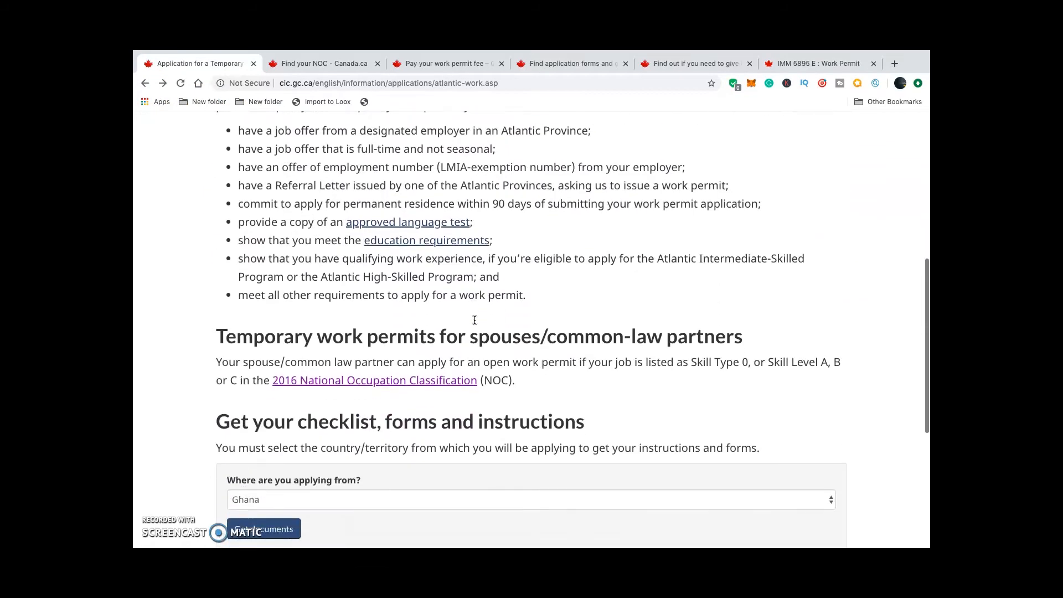
pyautogui.scroll(7, 475, 320)
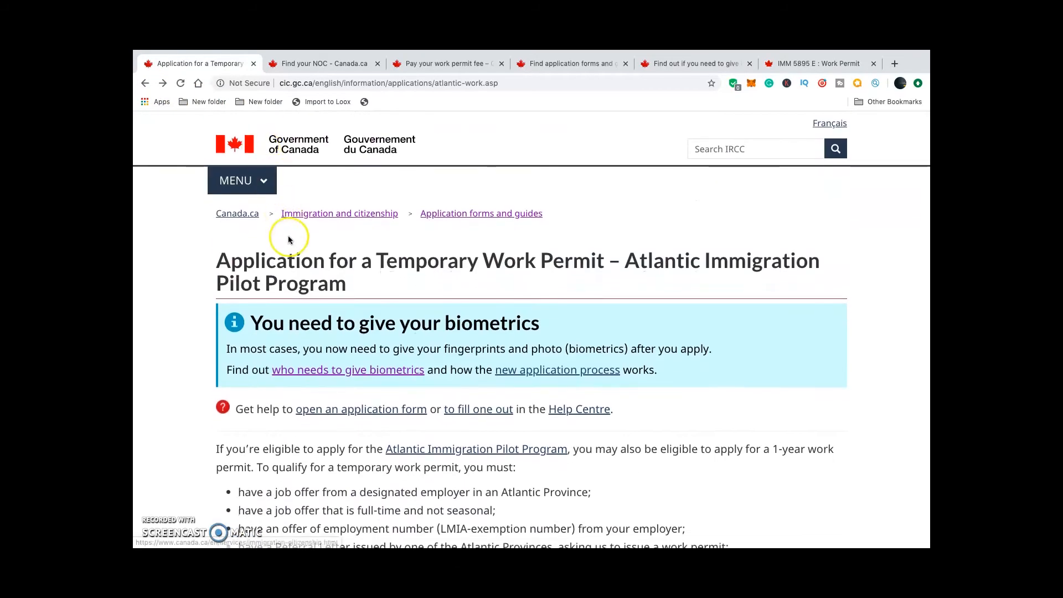
pyautogui.click(145, 83)
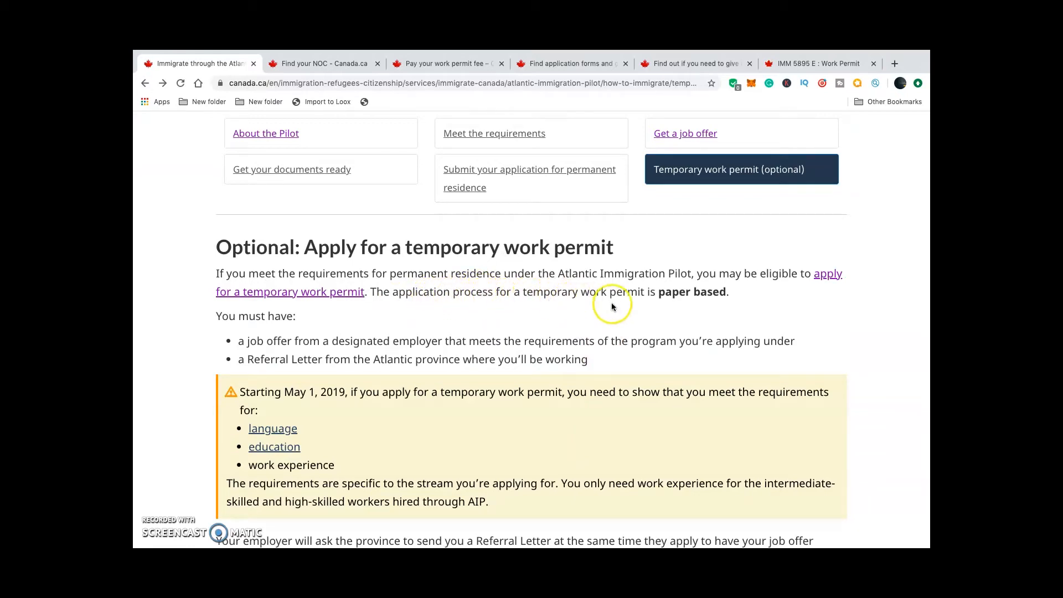
# Step: Look at the application forms and guides page and at the biometrics answers for a Ghanaian study or work permit applicant
pyautogui.click(560, 65)
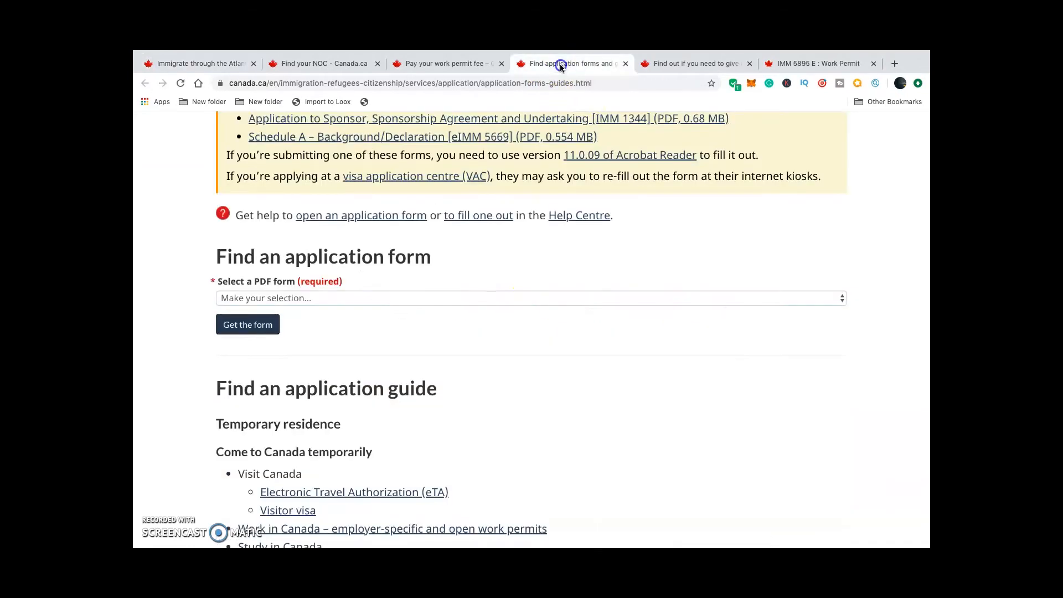
pyautogui.click(673, 65)
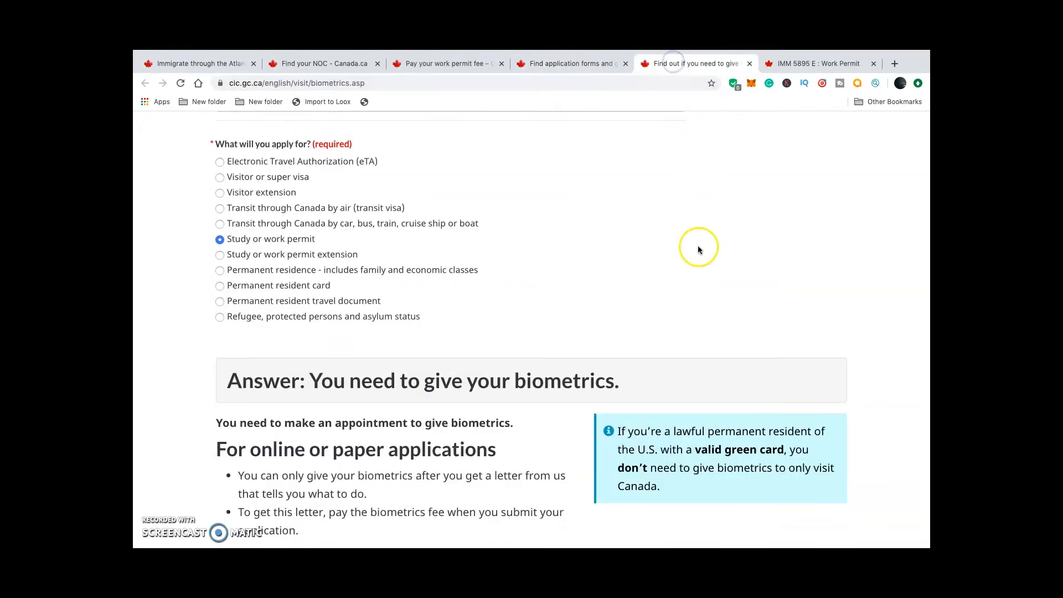
pyautogui.scroll(-3, 697, 252)
pyautogui.scroll(8, 698, 251)
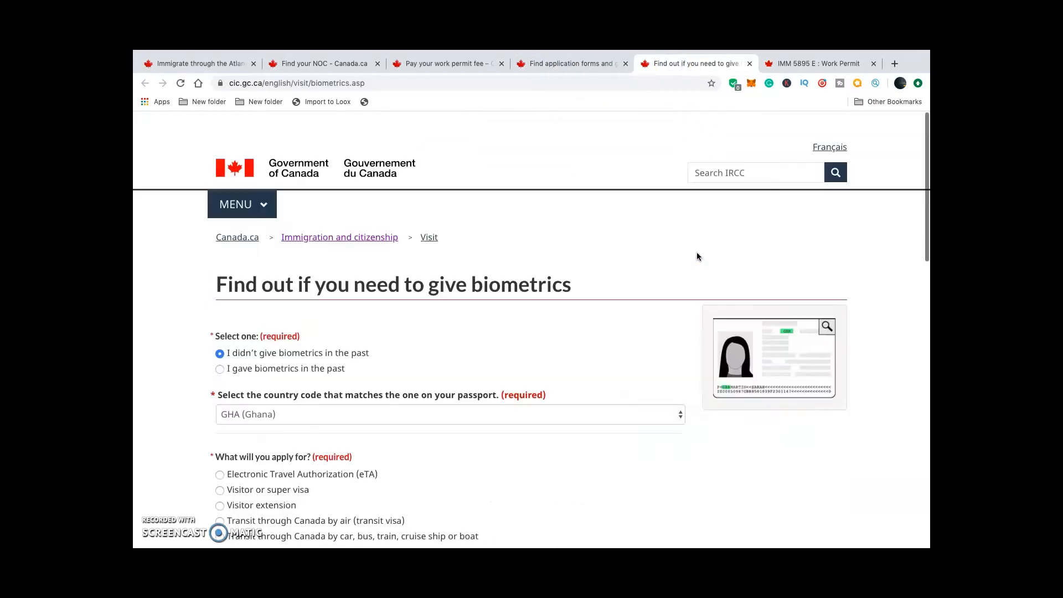
# Step: Return to the Ghana work permit fee page and open online fee payment for a paper application
pyautogui.click(453, 64)
pyautogui.scroll(1, 600, 344)
pyautogui.scroll(-1, 600, 344)
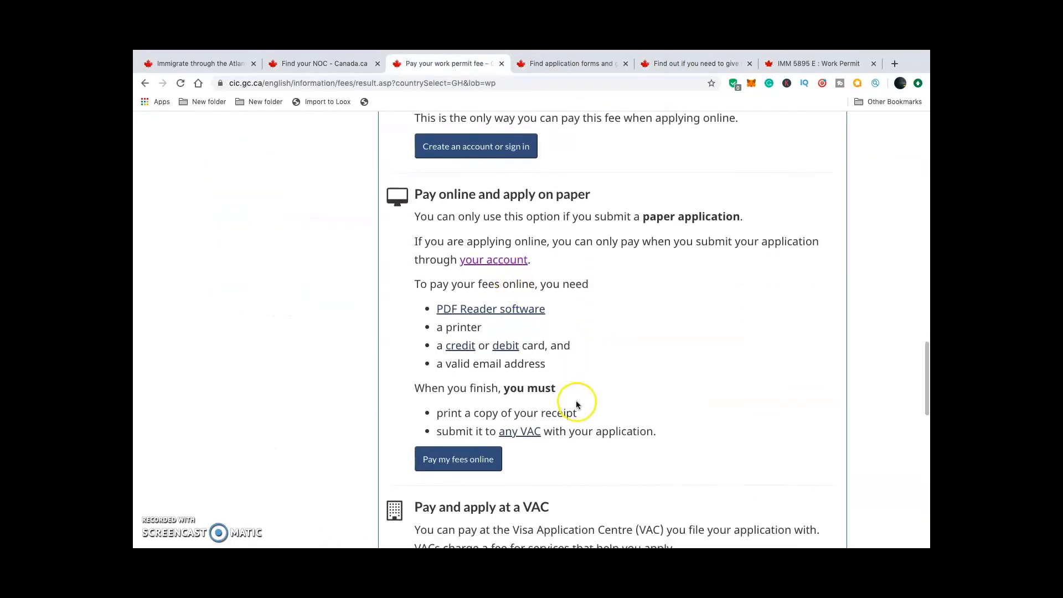
pyautogui.scroll(-1, 565, 402)
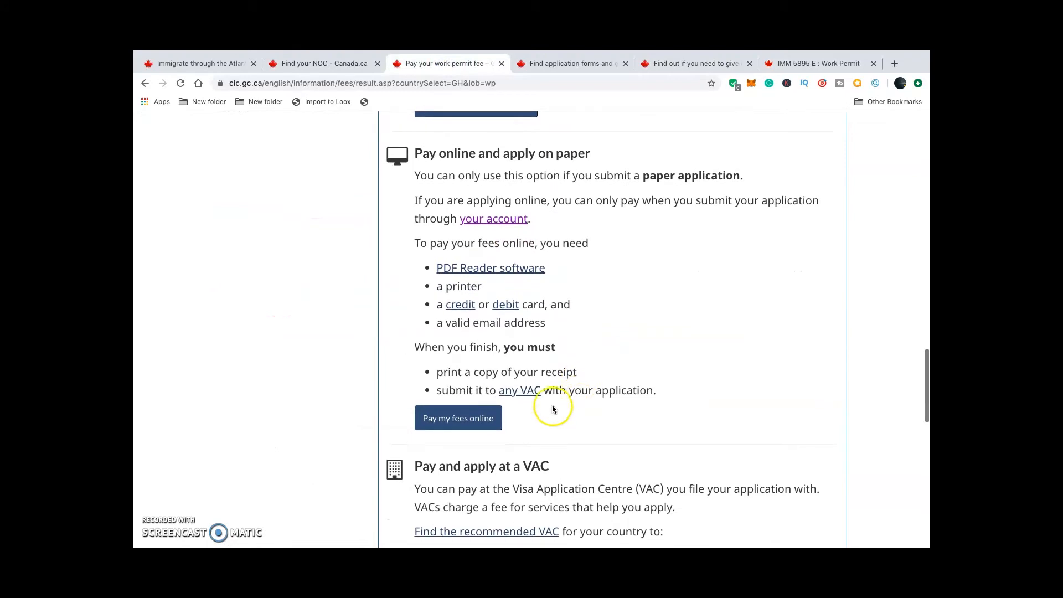
pyautogui.click(475, 422)
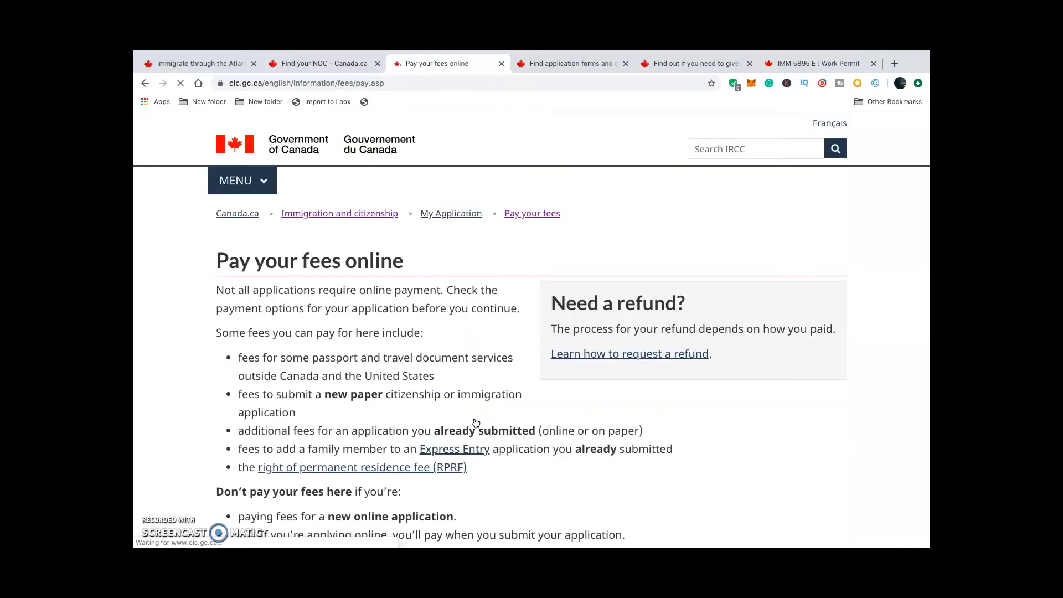
# Step: Review which fees can be paid online, the eligibility check, the accepted payment cards and the options for choosing fees
pyautogui.scroll(-3, 475, 422)
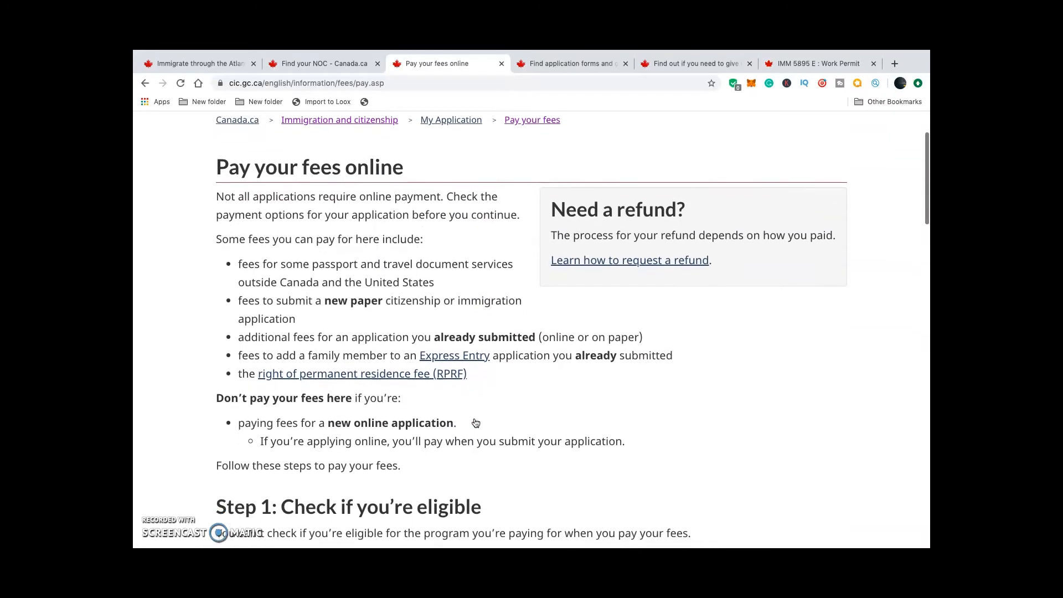
pyautogui.scroll(-2, 475, 424)
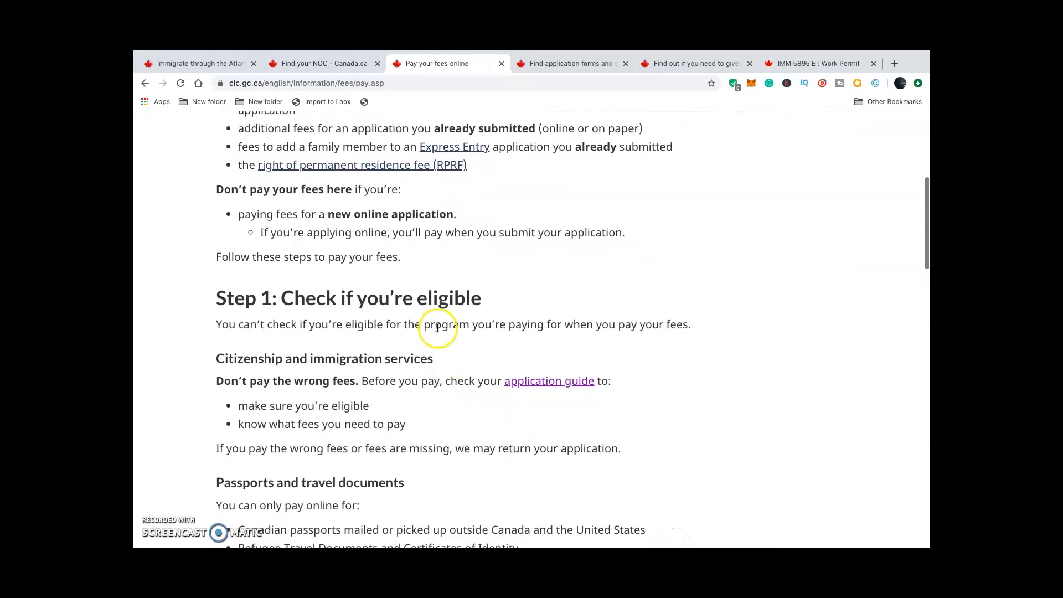
pyautogui.scroll(-1, 411, 307)
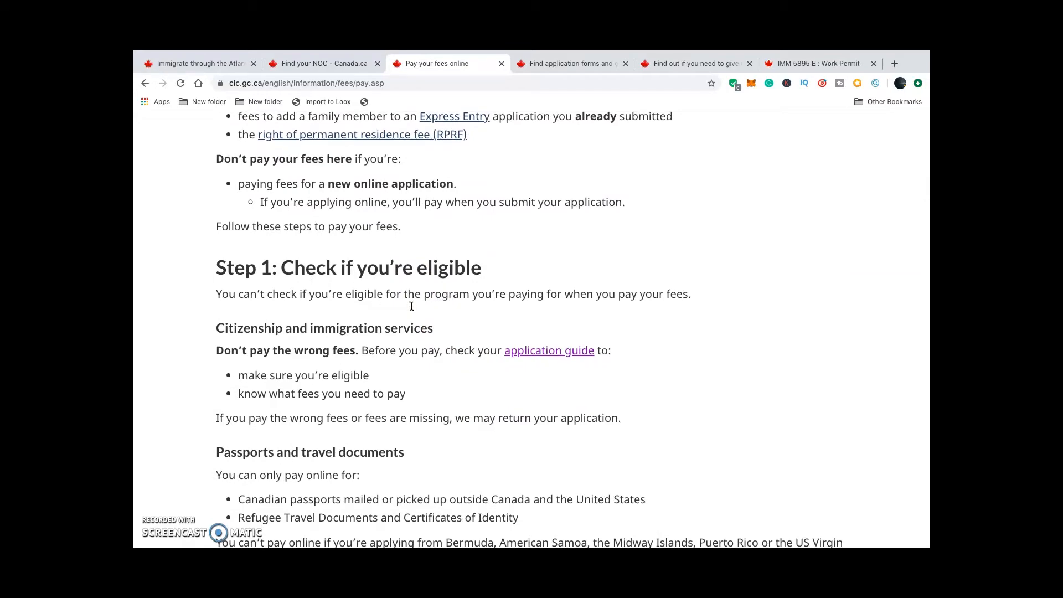
pyautogui.scroll(-2, 412, 306)
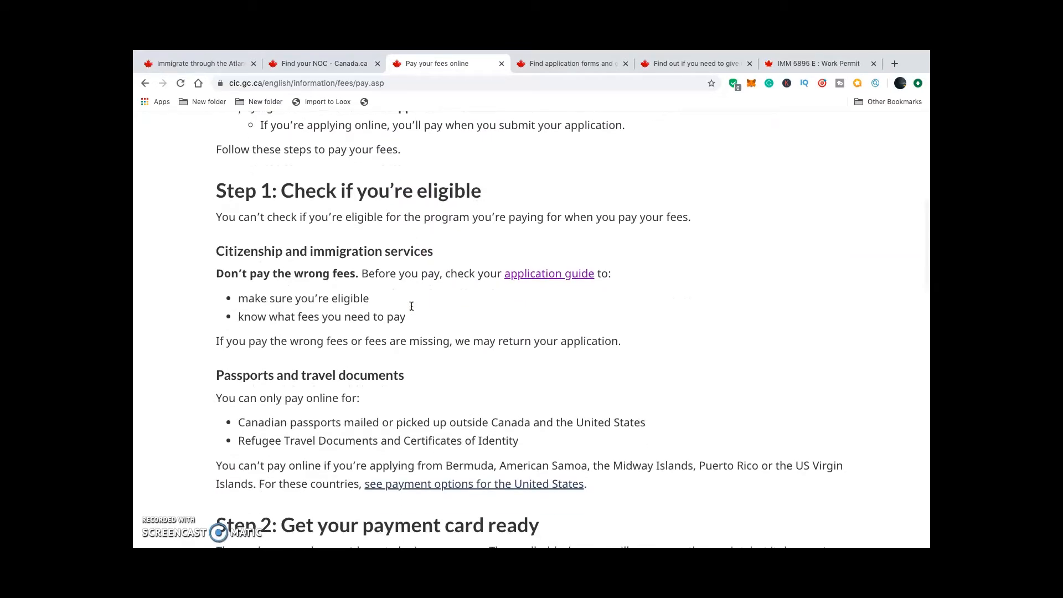
pyautogui.scroll(-7, 411, 306)
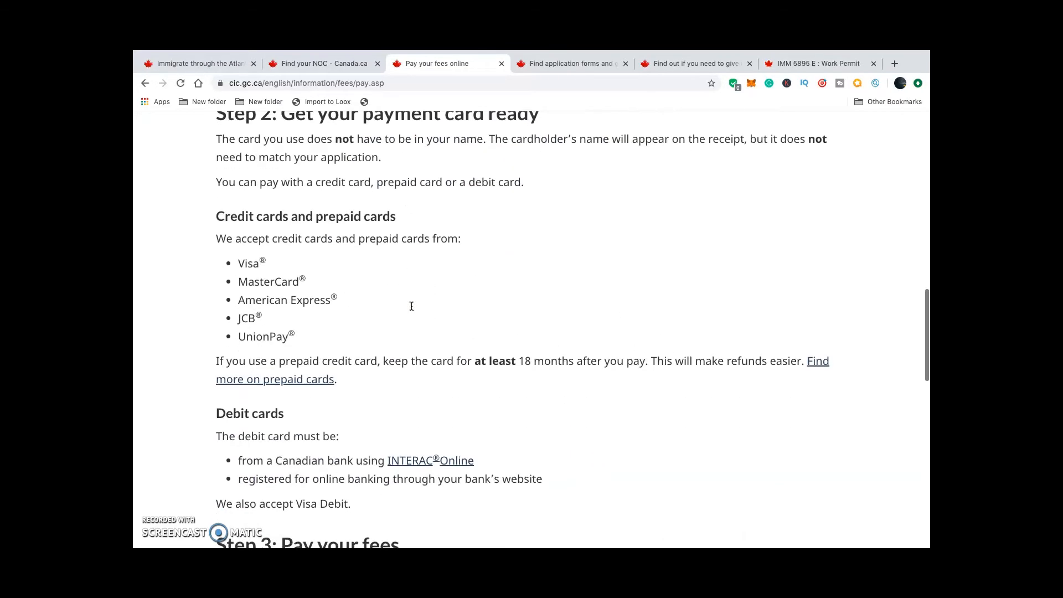
pyautogui.scroll(-5, 411, 306)
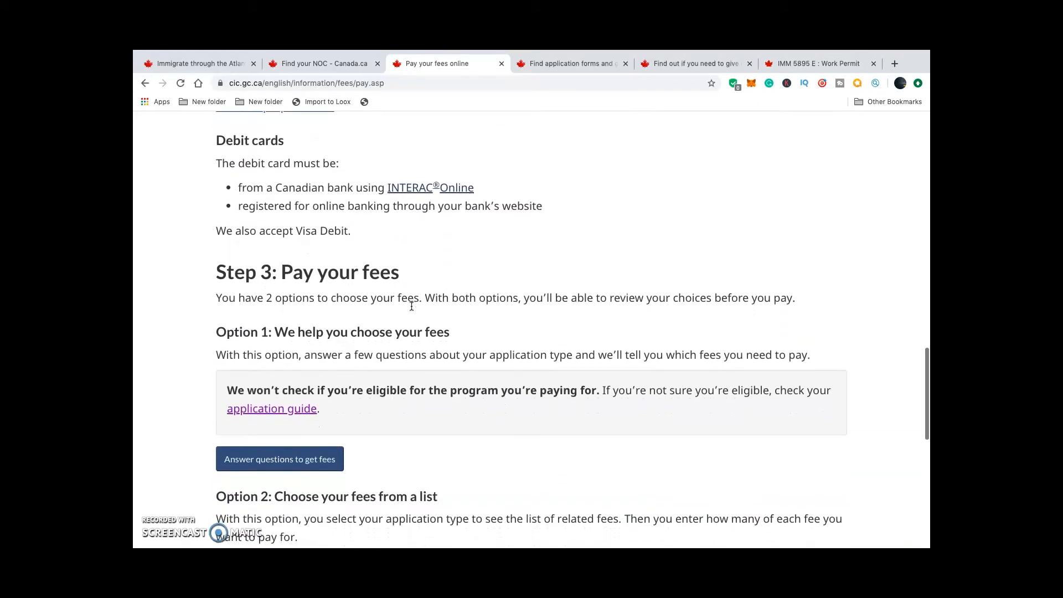
# Step: Set the application type to Temporary residence for choosing the fees from a list
pyautogui.scroll(-6, 415, 360)
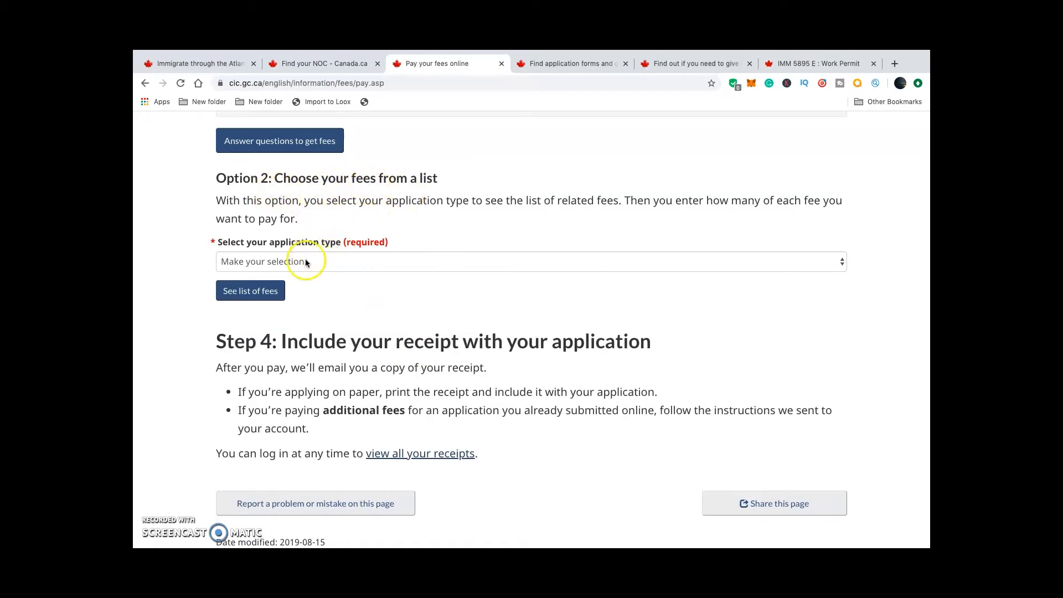
pyautogui.click(326, 264)
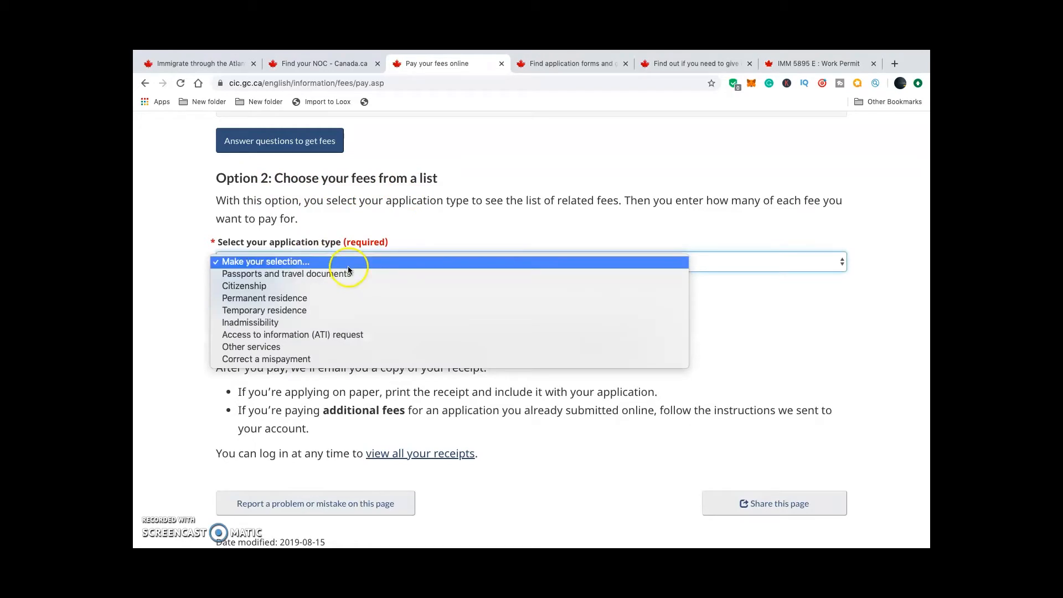
pyautogui.click(346, 311)
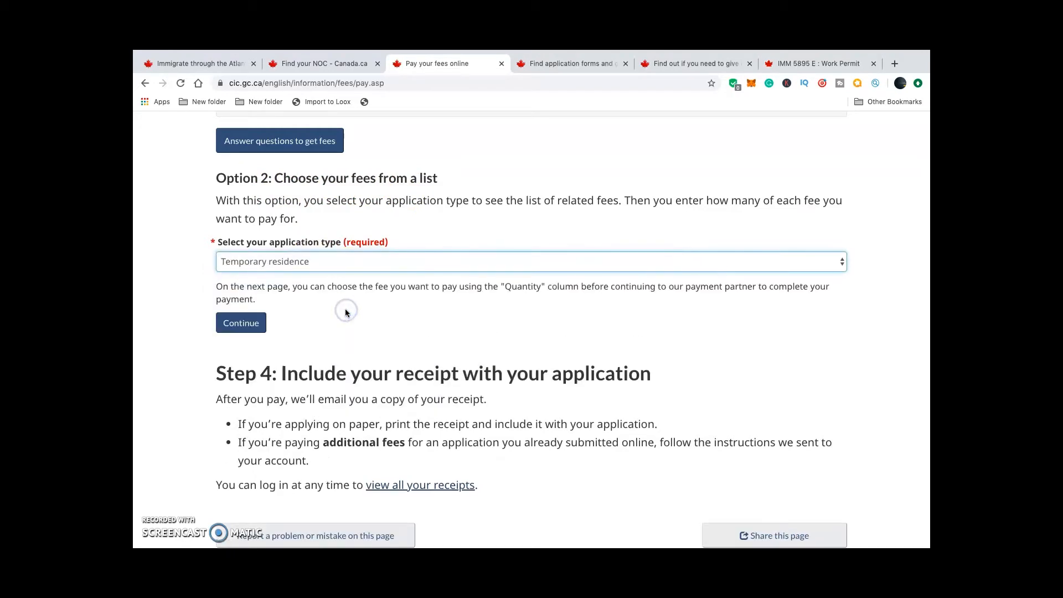
# Step: Open the fee list for temporary residence and review the visitor and worker fees
pyautogui.click(252, 324)
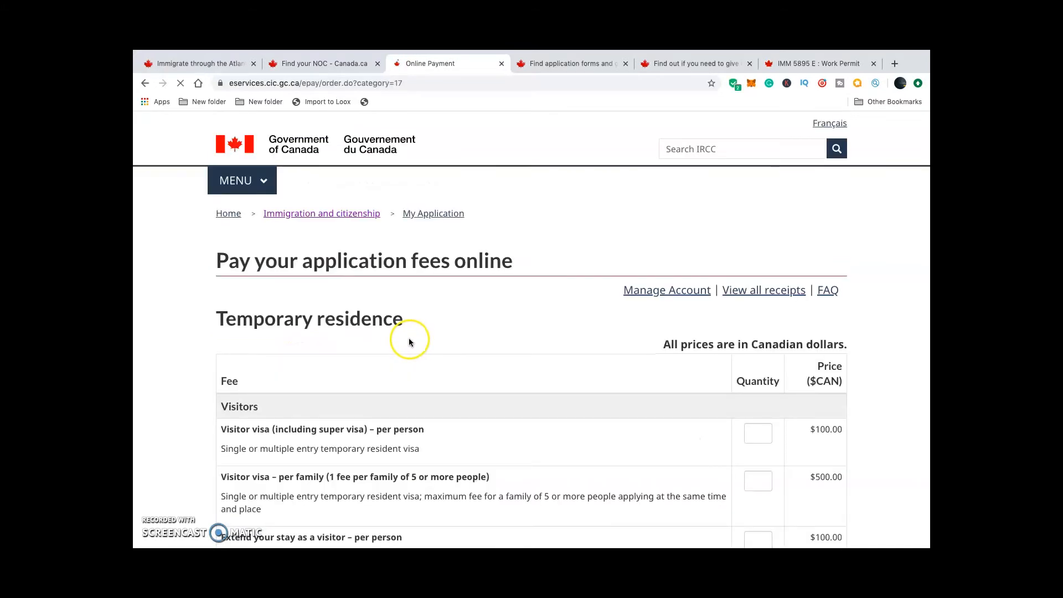
pyautogui.scroll(-3, 429, 342)
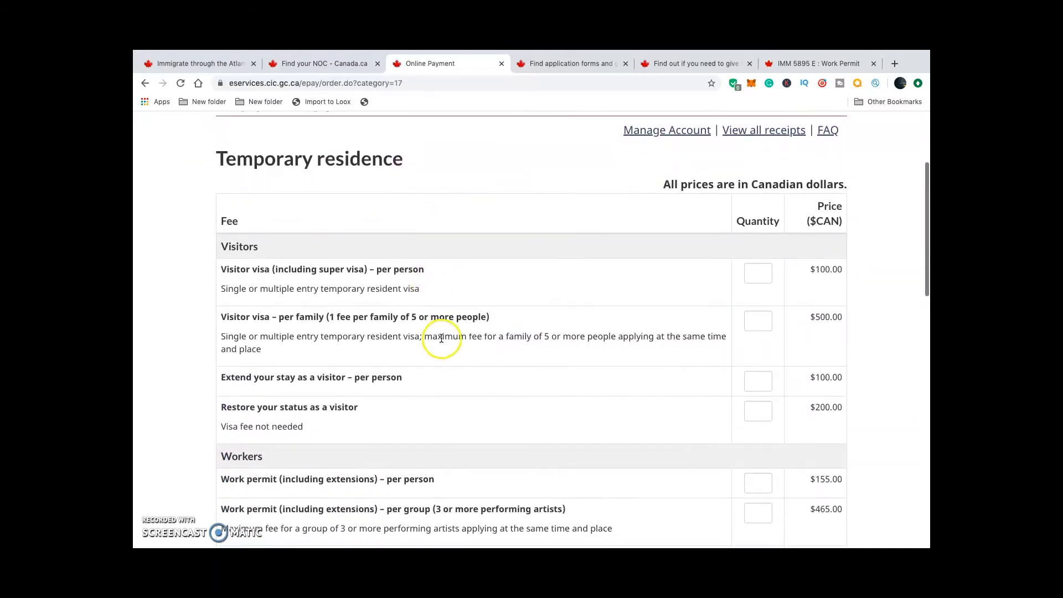
pyautogui.scroll(-1, 399, 331)
pyautogui.scroll(-3, 399, 331)
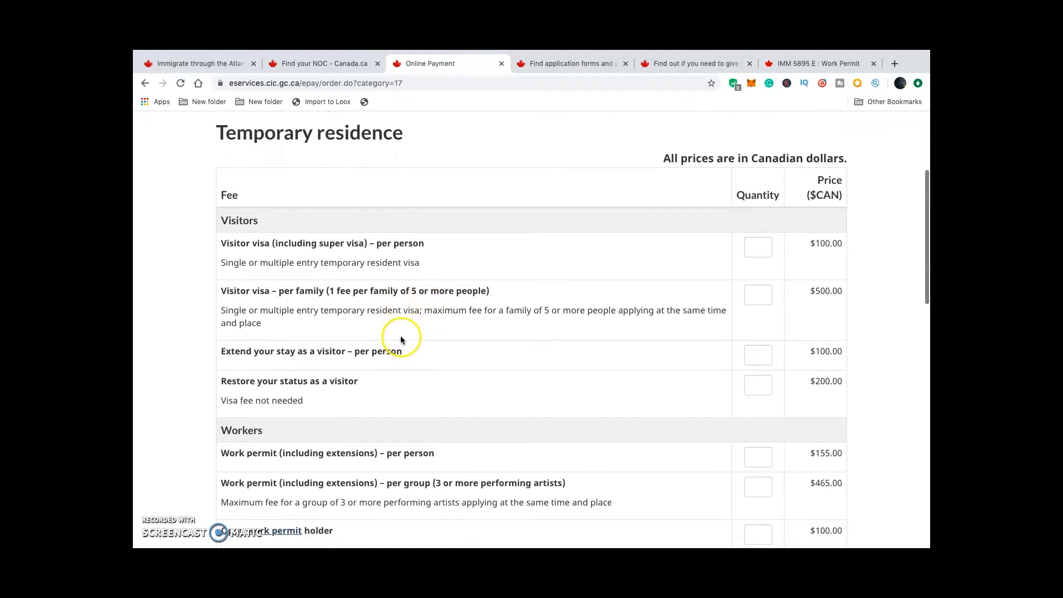
pyautogui.scroll(2, 299, 338)
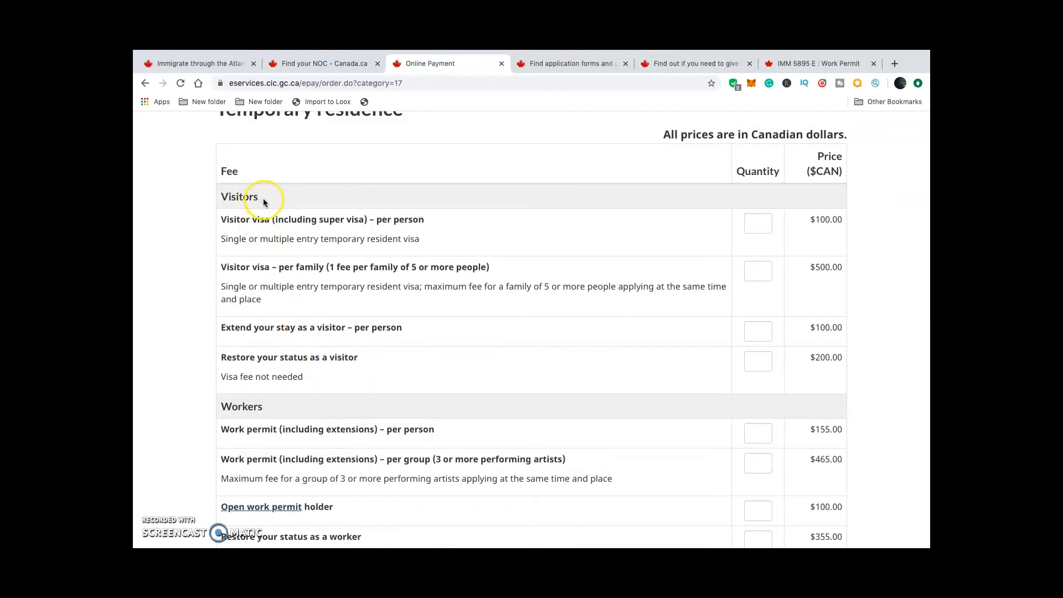
pyautogui.scroll(-4, 263, 203)
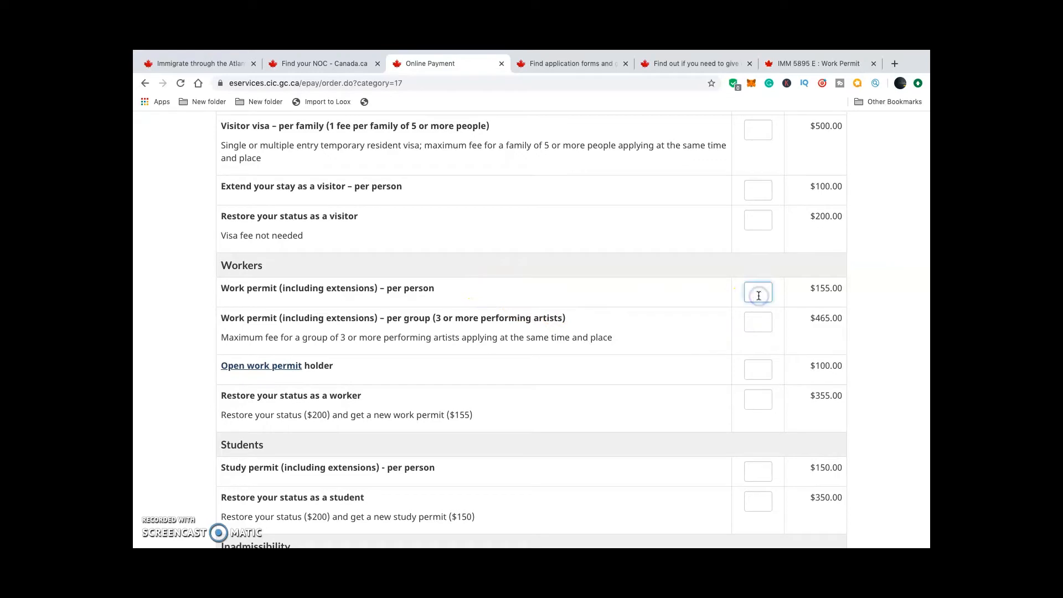
# Step: Set the quantity of the per-person work permit fee to 1 and submit the fee selection
pyautogui.click(761, 324)
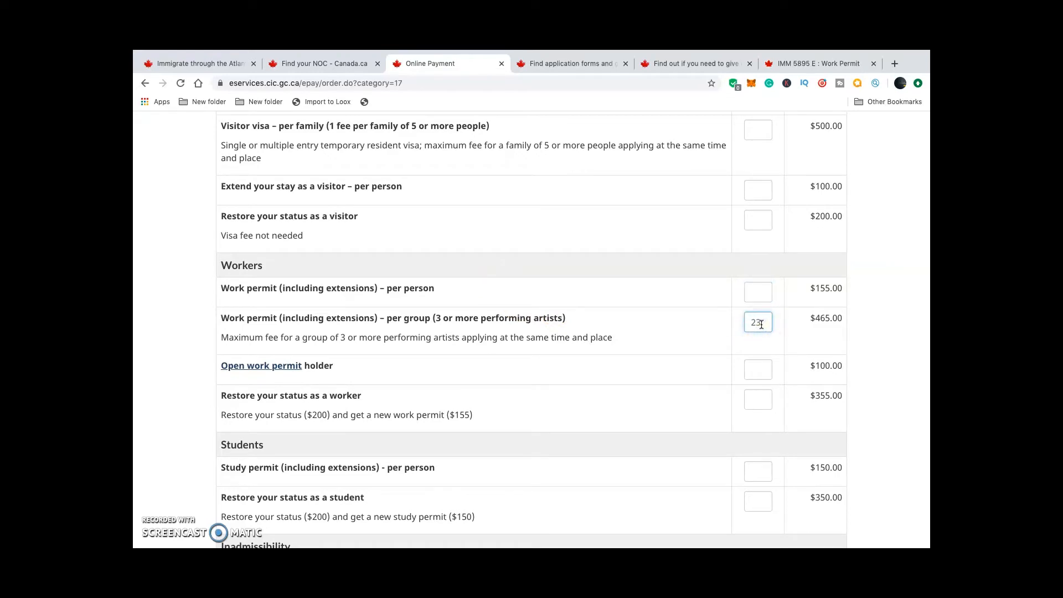
pyautogui.click(760, 299)
pyautogui.scroll(-10, 875, 313)
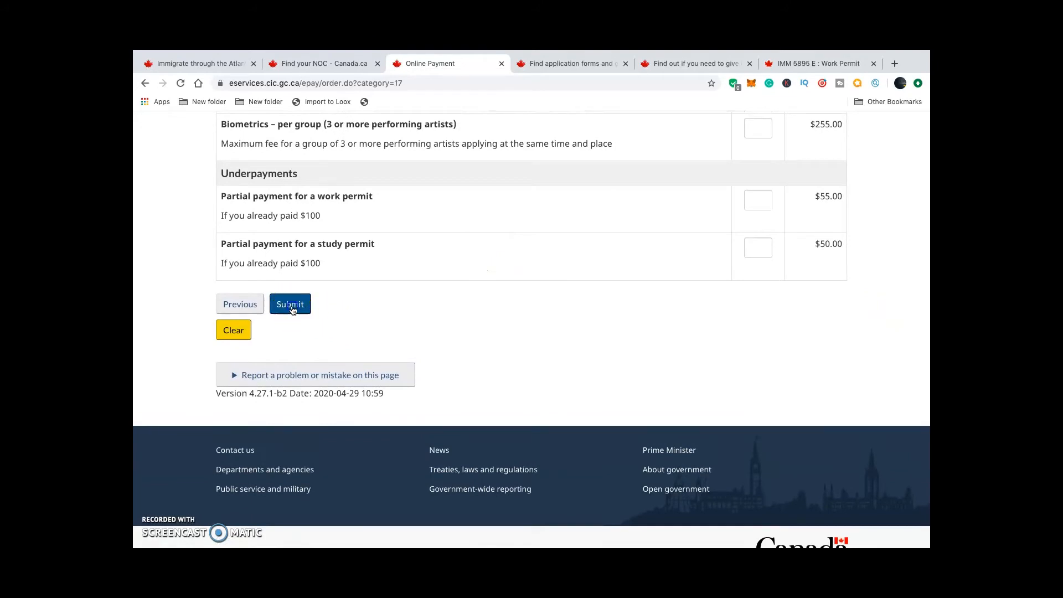
pyautogui.click(292, 306)
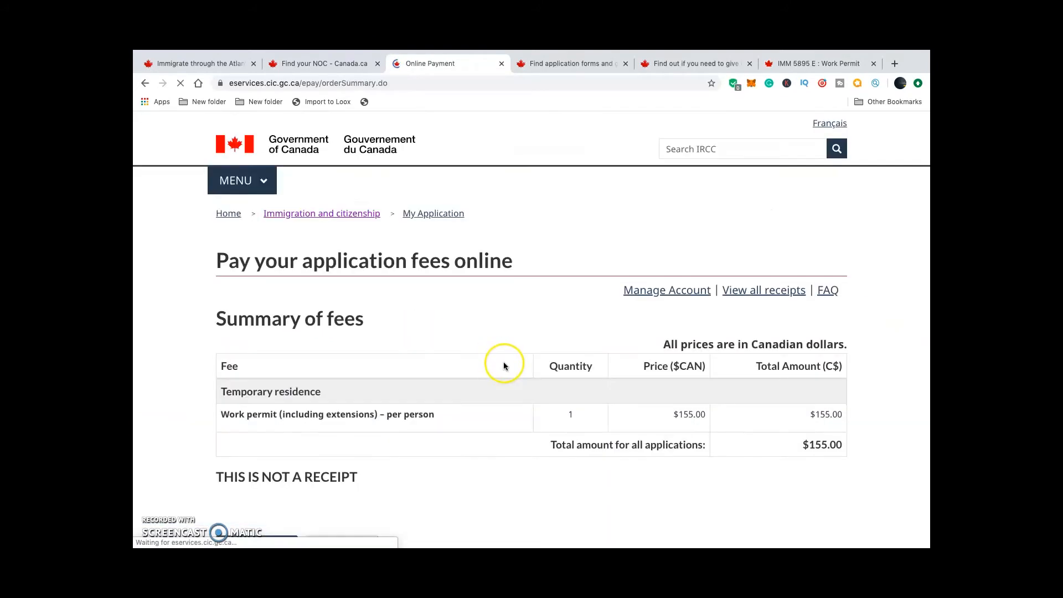
# Step: Complete the robot check below the summary of fees and confirm the payment
pyautogui.scroll(-3, 513, 374)
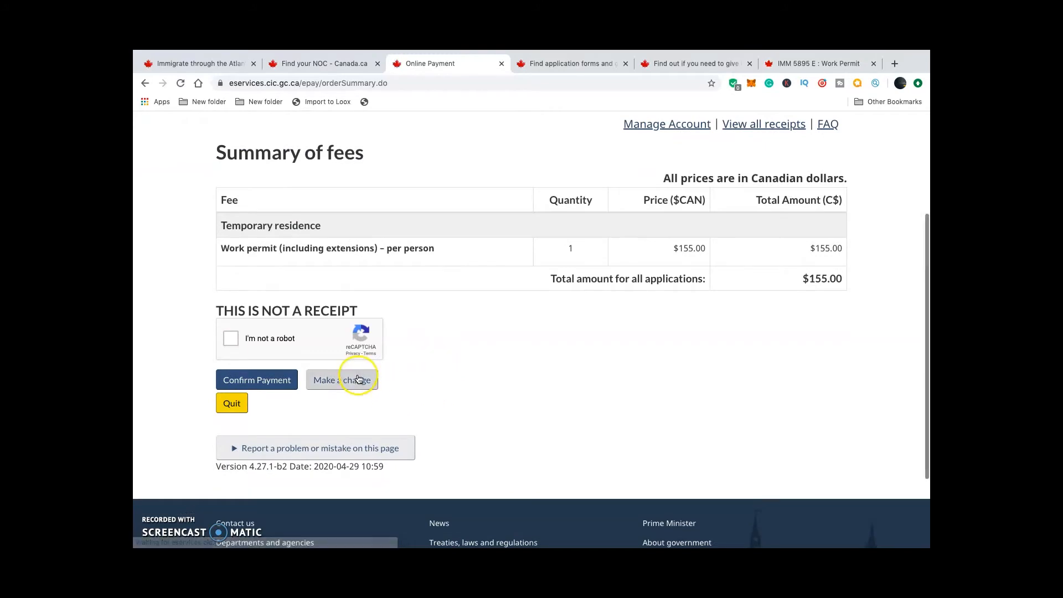
pyautogui.click(230, 338)
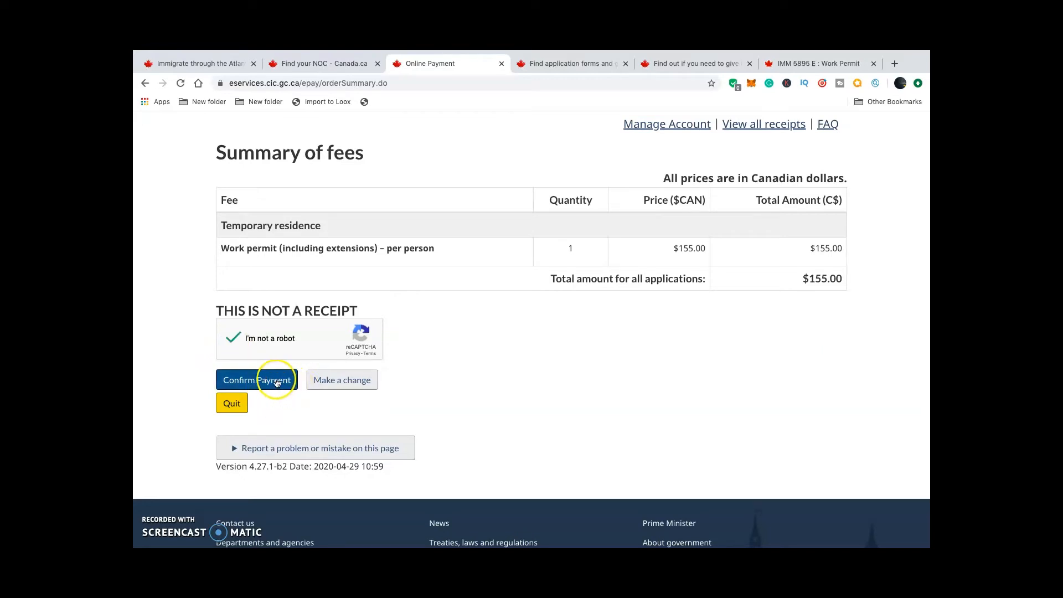
pyautogui.click(281, 381)
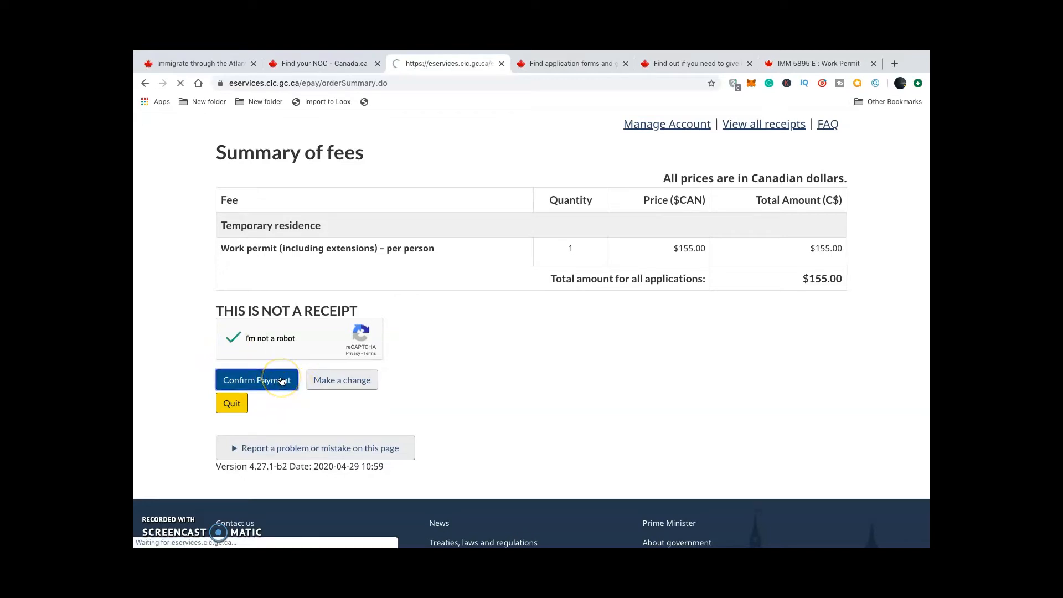
# Step: Accept the refund disclaimer as read and understood and proceed to the secure checkout
pyautogui.scroll(-4, 361, 421)
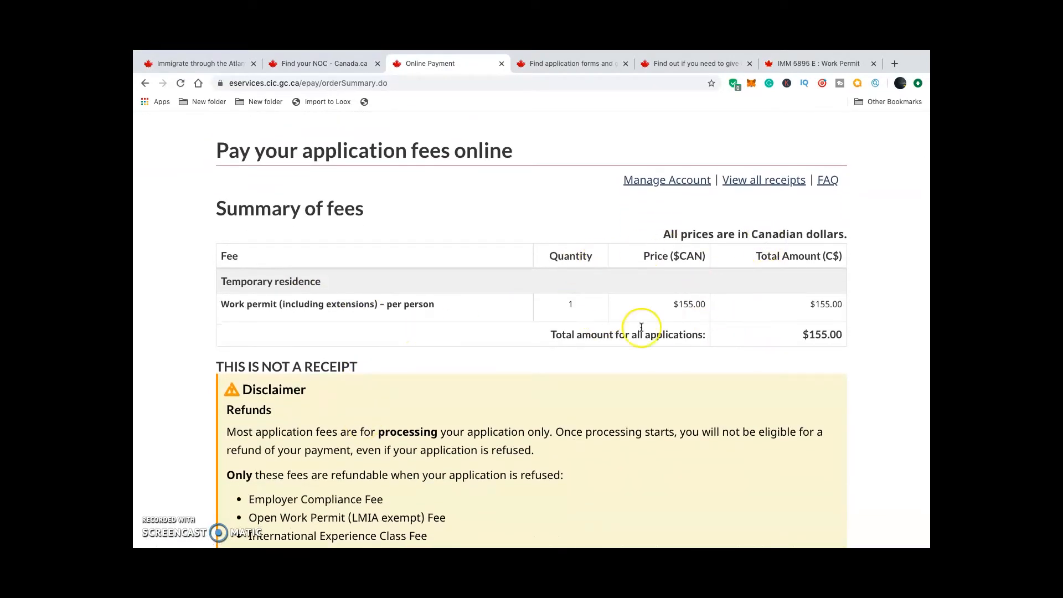
pyautogui.scroll(-2, 735, 354)
pyautogui.scroll(-7, 735, 354)
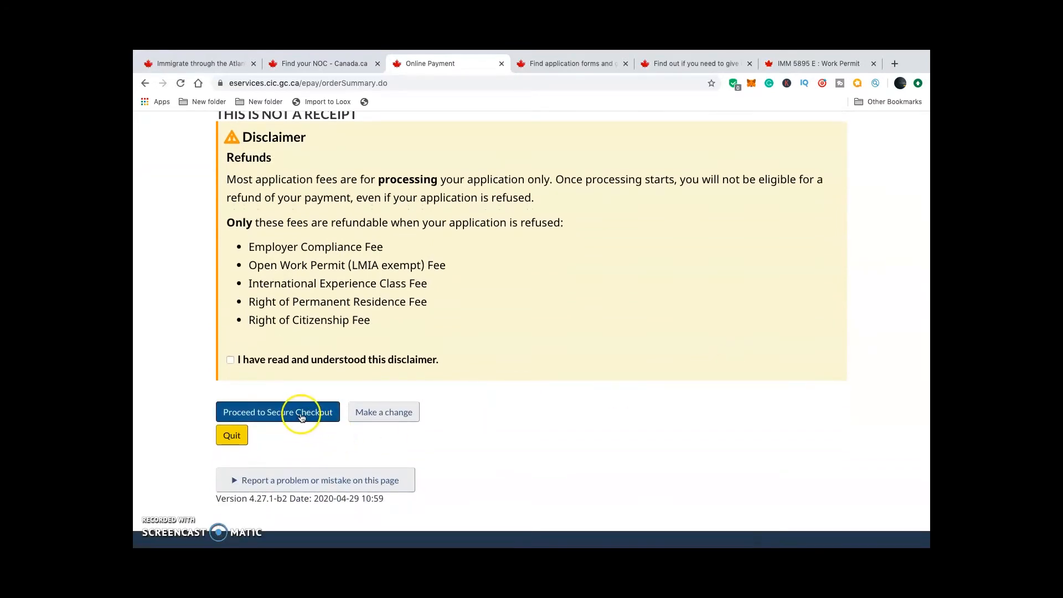
pyautogui.click(303, 417)
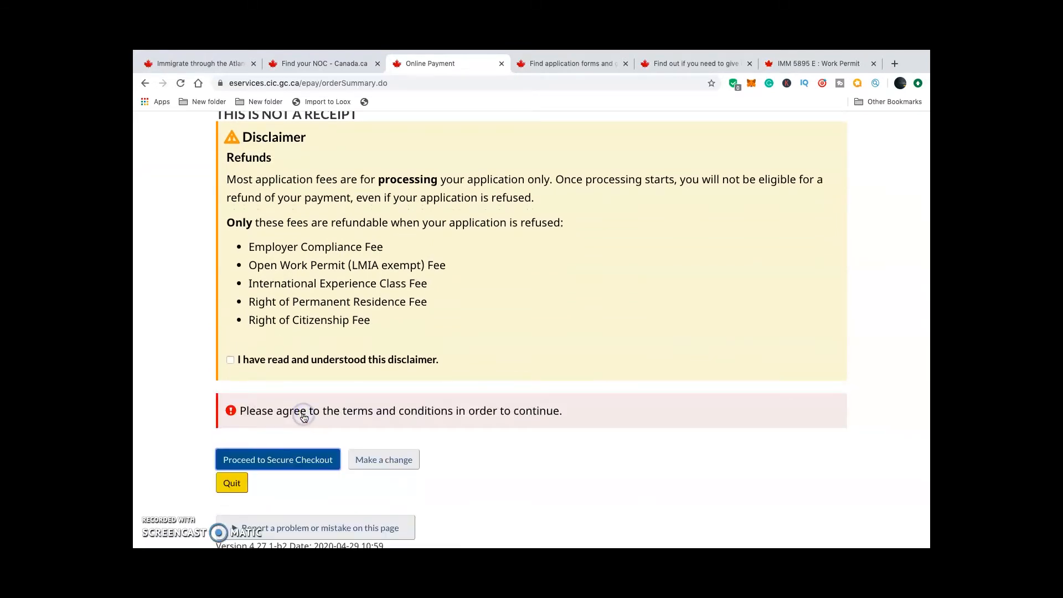
pyautogui.click(230, 361)
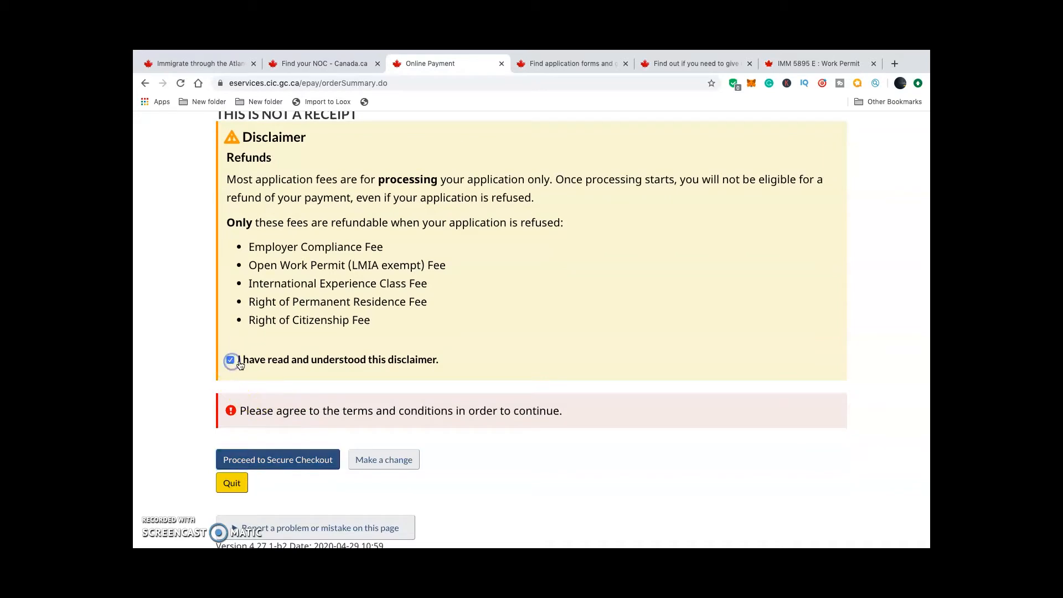
pyautogui.click(299, 465)
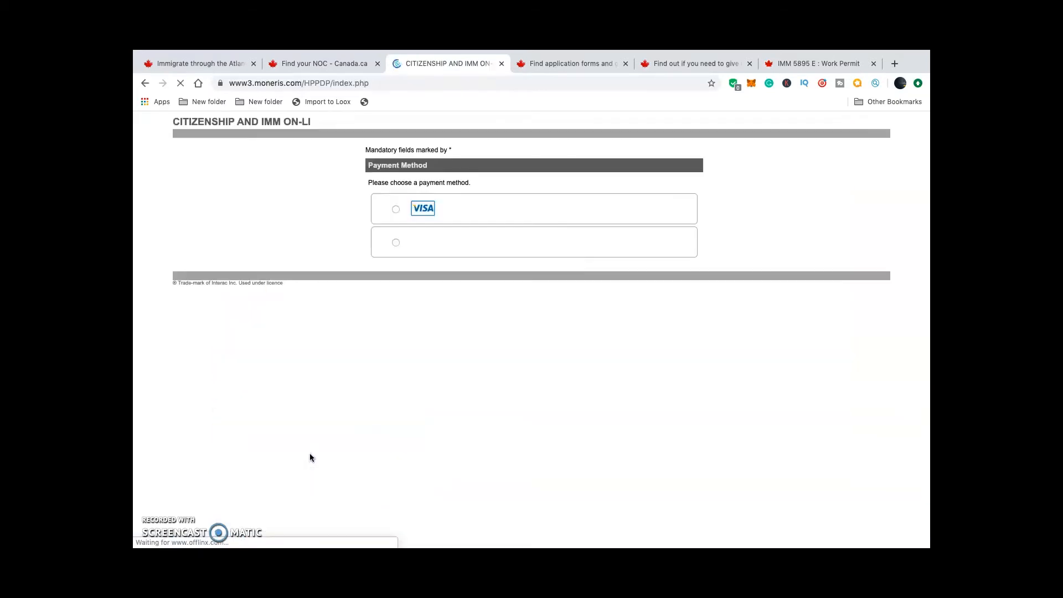
# Step: Choose payment by Visa, MasterCard or another listed card as the payment method
pyautogui.click(395, 209)
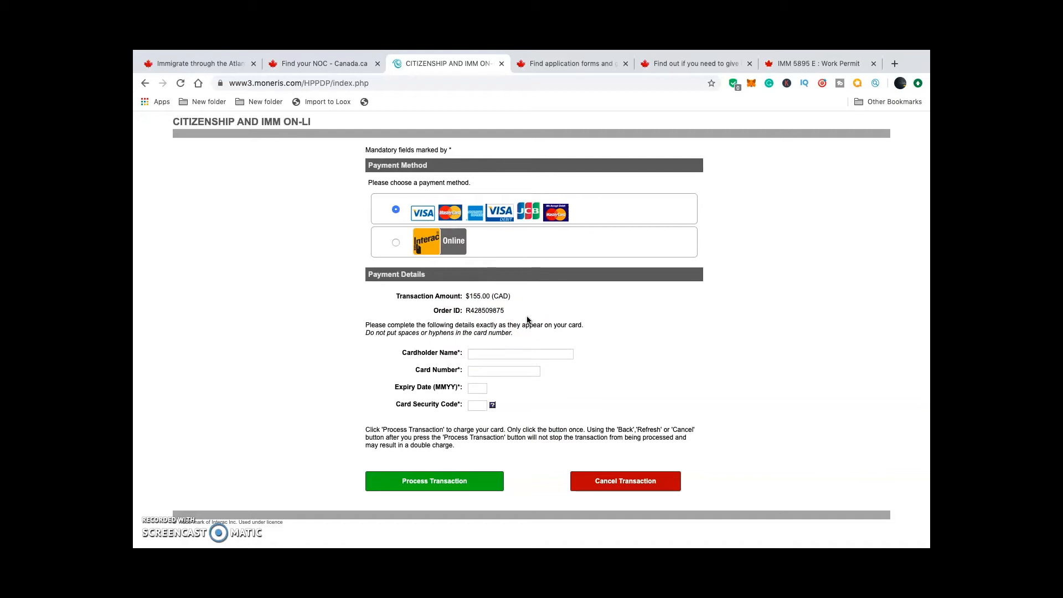
pyautogui.click(504, 296)
# Step: Look at the NOC finder and the application forms and guides page, and return to the card payment page
pyautogui.click(332, 65)
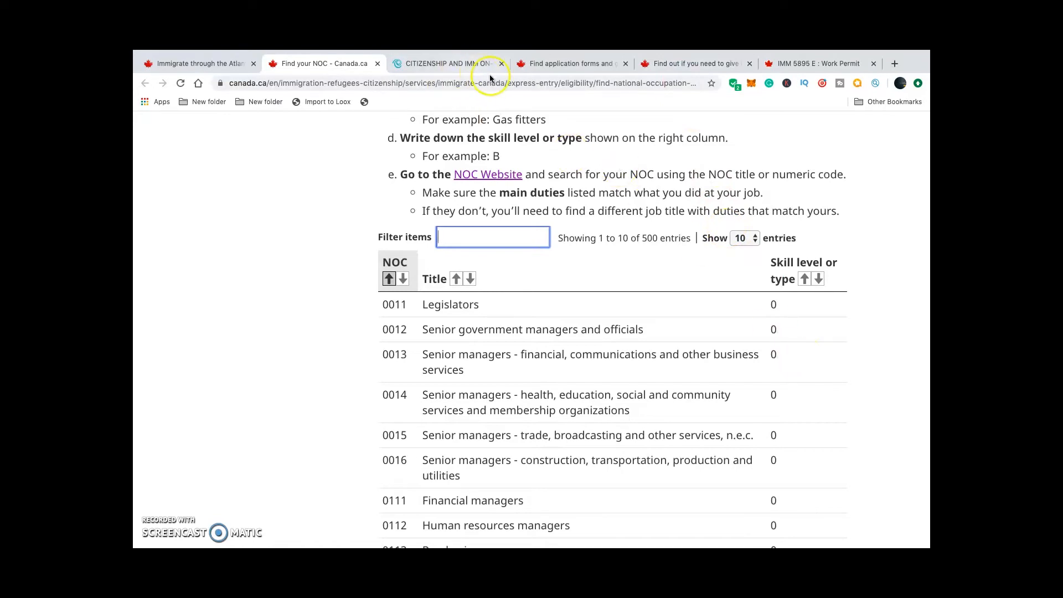
pyautogui.click(571, 63)
pyautogui.scroll(-3, 595, 258)
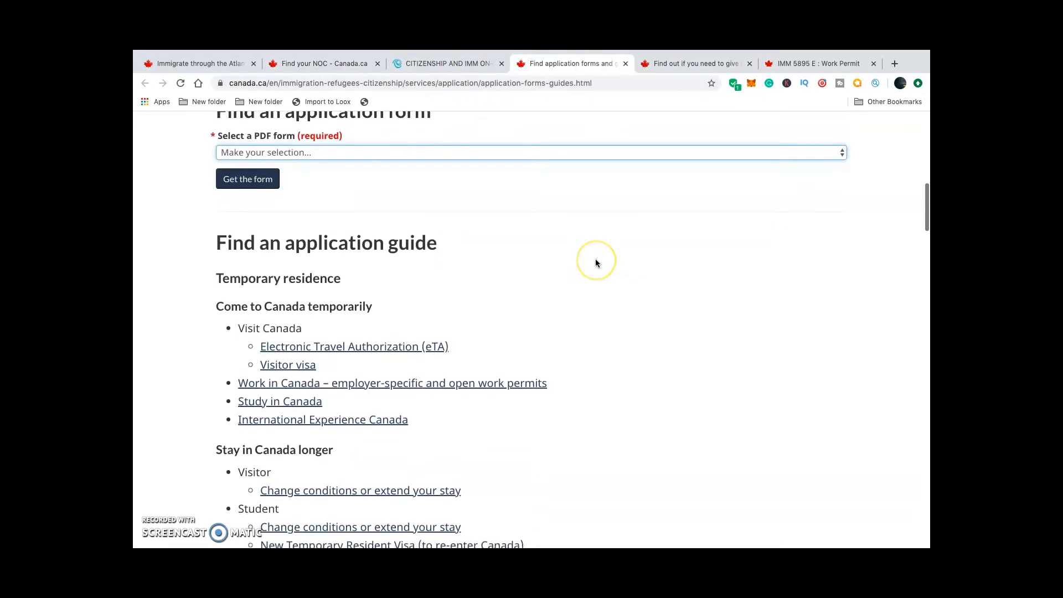
pyautogui.click(480, 65)
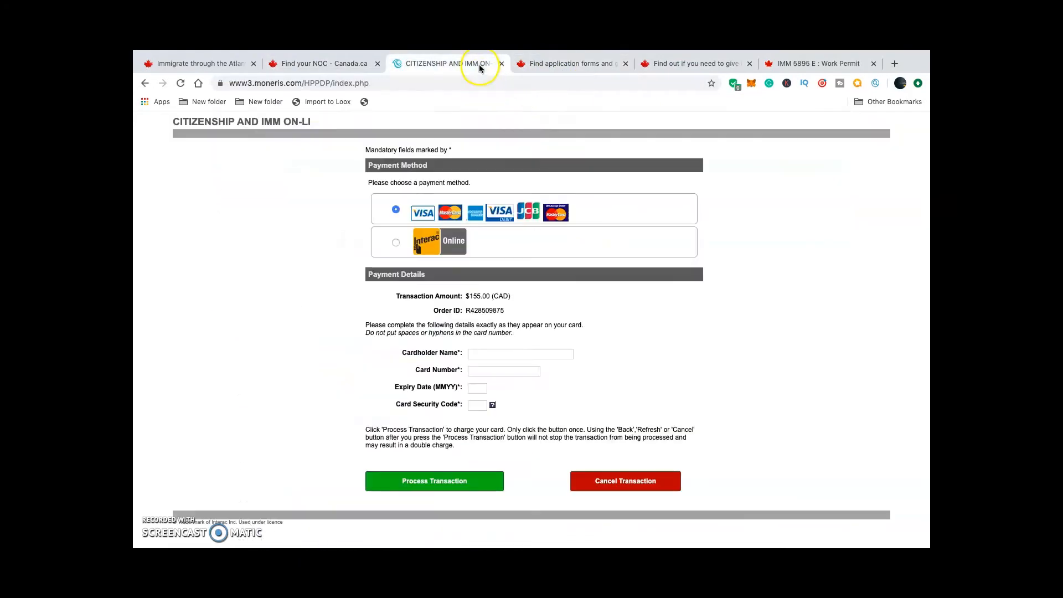
# Step: Go back from the card payment page to the summary of fees and review it
pyautogui.click(145, 84)
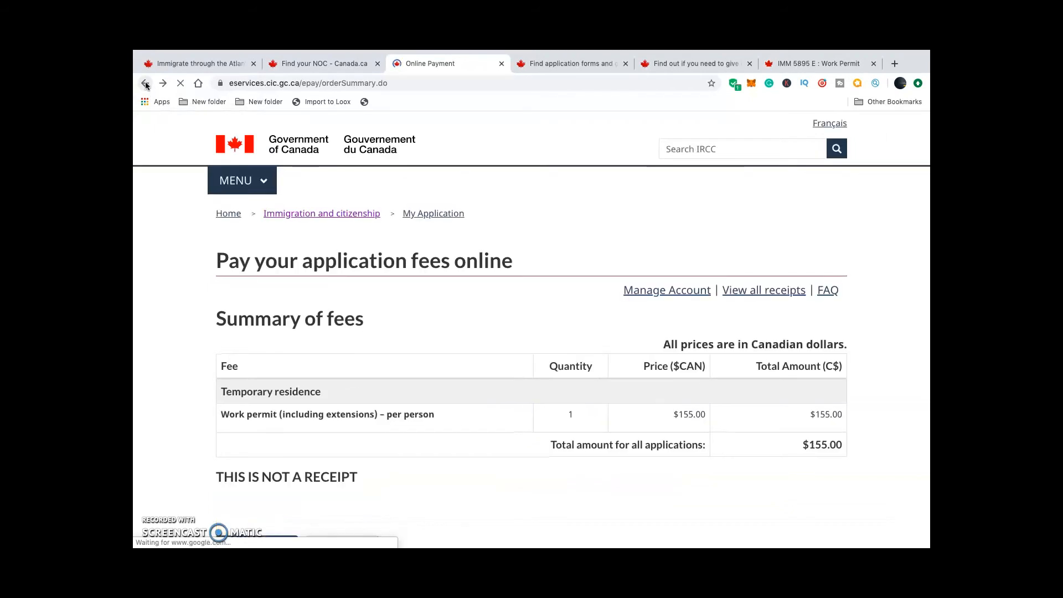
pyautogui.scroll(-5, 349, 295)
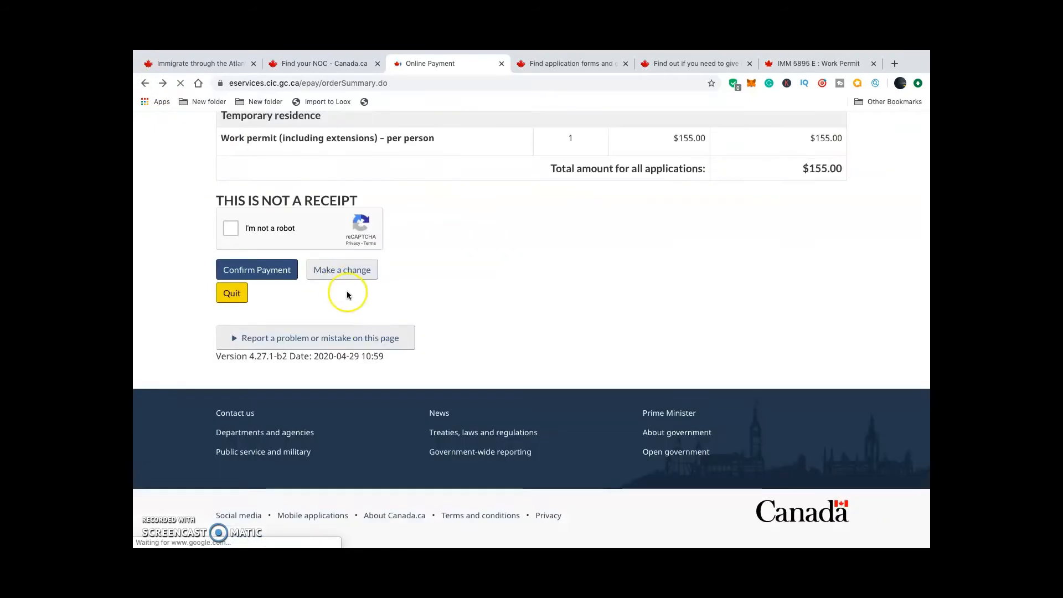
pyautogui.scroll(2, 377, 292)
pyautogui.scroll(3, 376, 292)
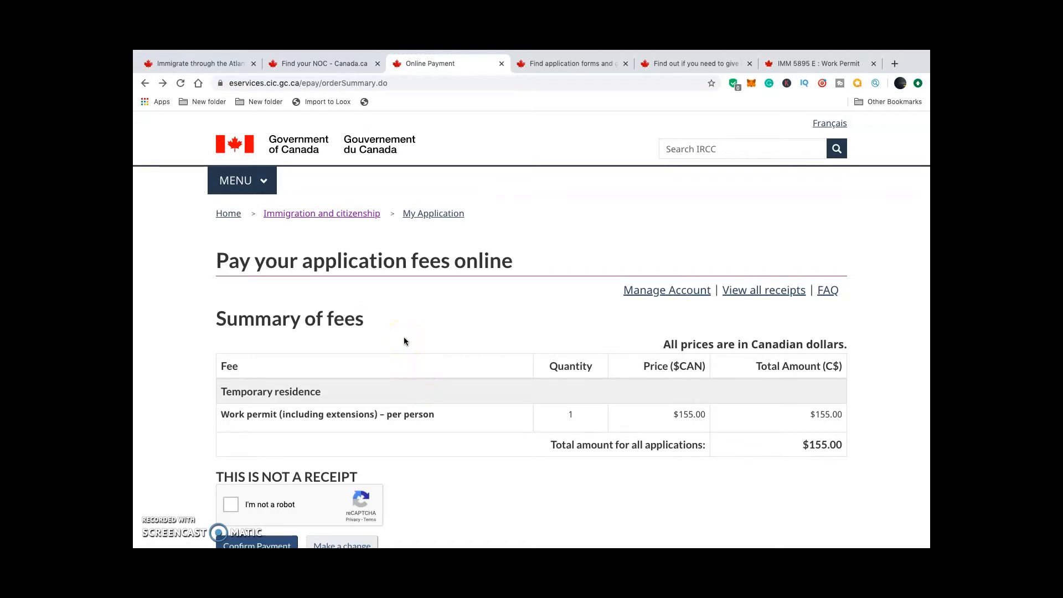
pyautogui.click(426, 394)
pyautogui.click(145, 83)
pyautogui.scroll(-3, 410, 303)
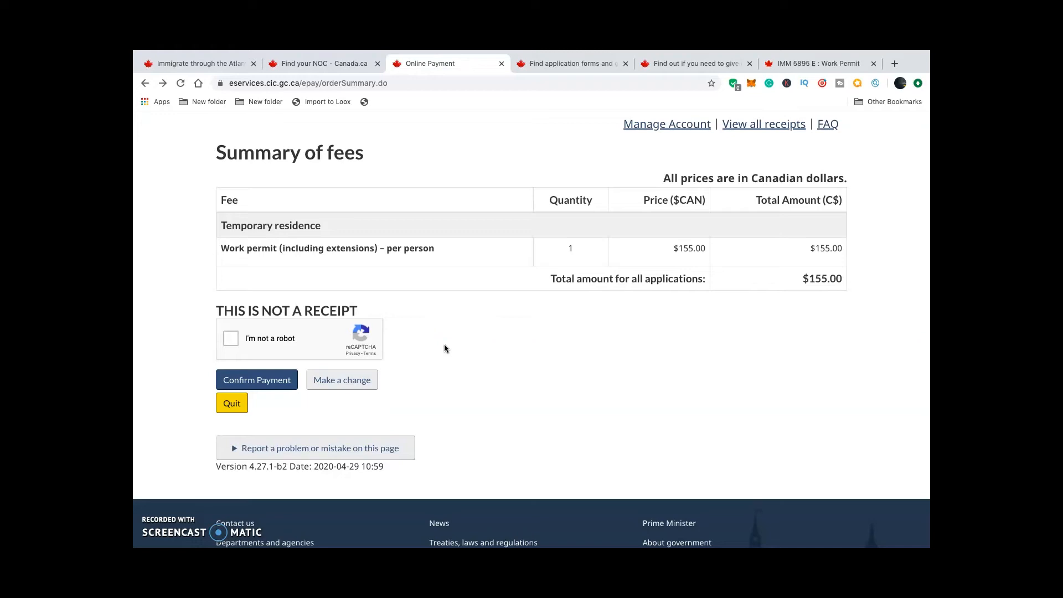
# Step: Look over the application forms and biometrics pages and skim the IMM 5895 work permit instructions for the Accra visa office
pyautogui.click(553, 65)
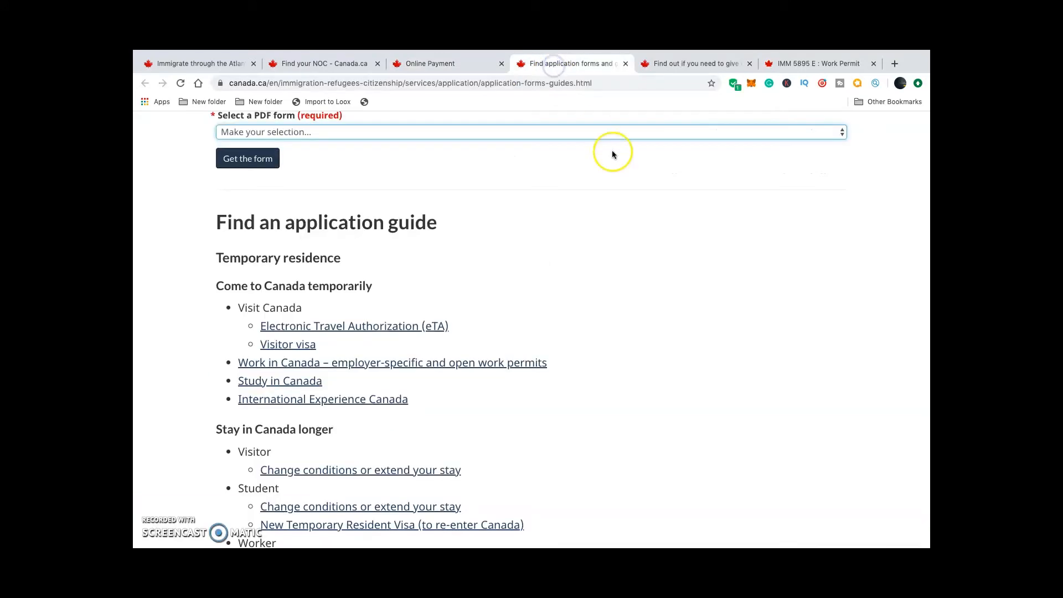
pyautogui.click(681, 65)
pyautogui.click(797, 65)
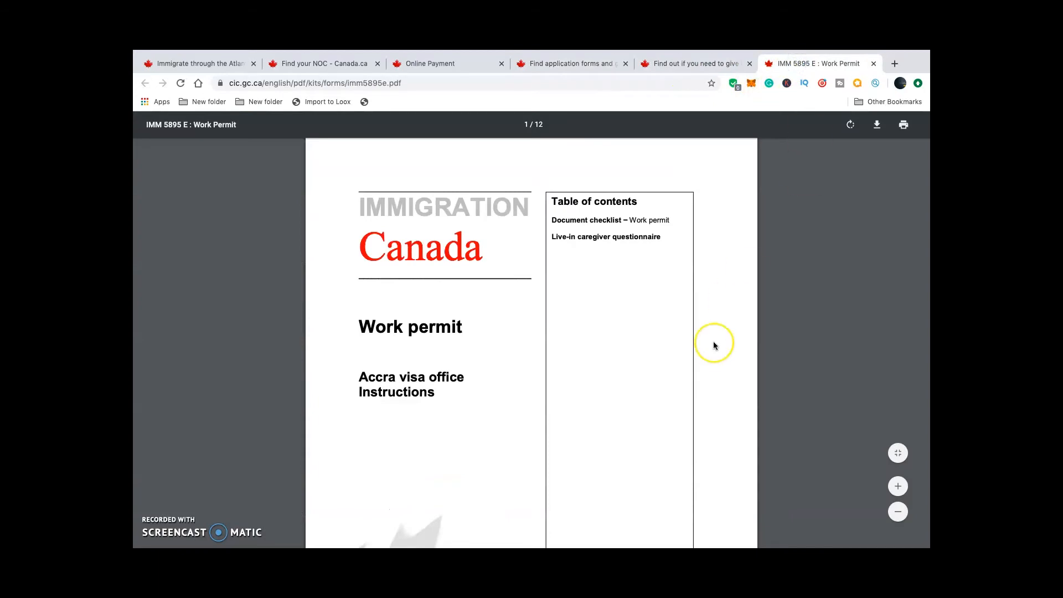
pyautogui.scroll(-4, 713, 345)
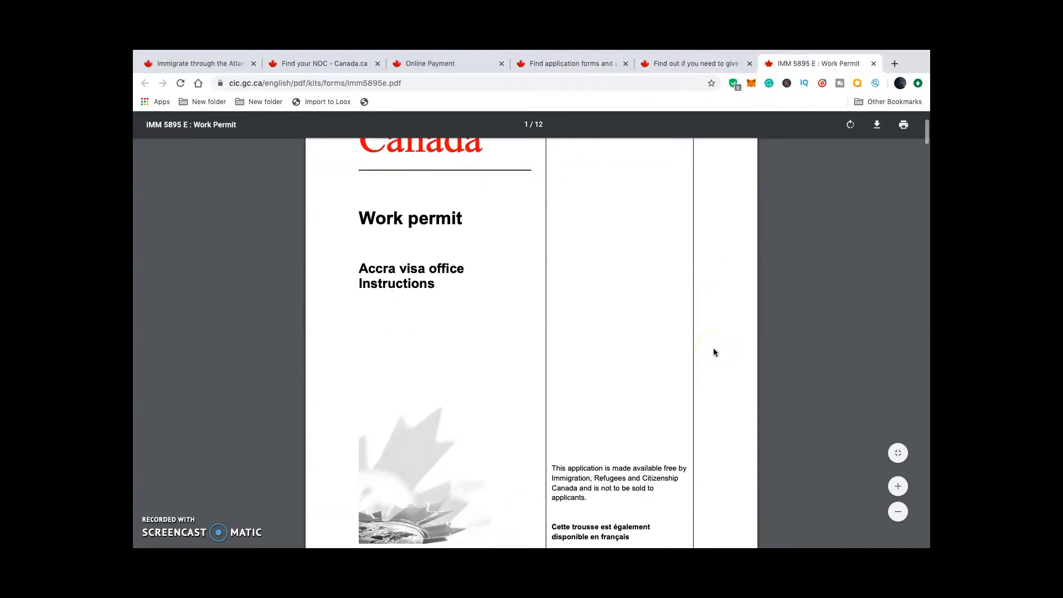
pyautogui.scroll(-10, 713, 352)
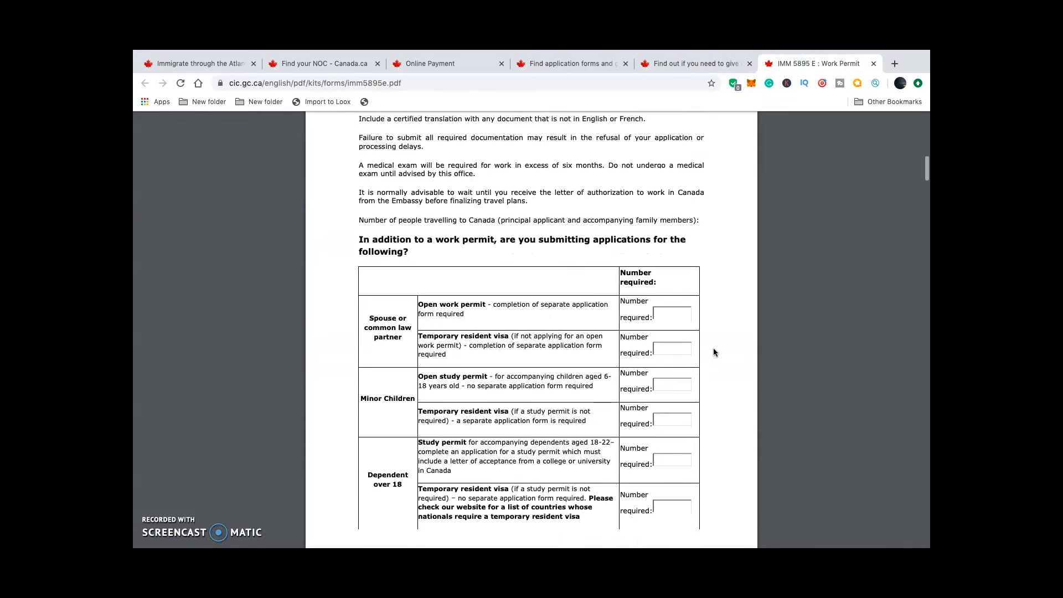
pyautogui.scroll(14, 713, 352)
pyautogui.click(612, 318)
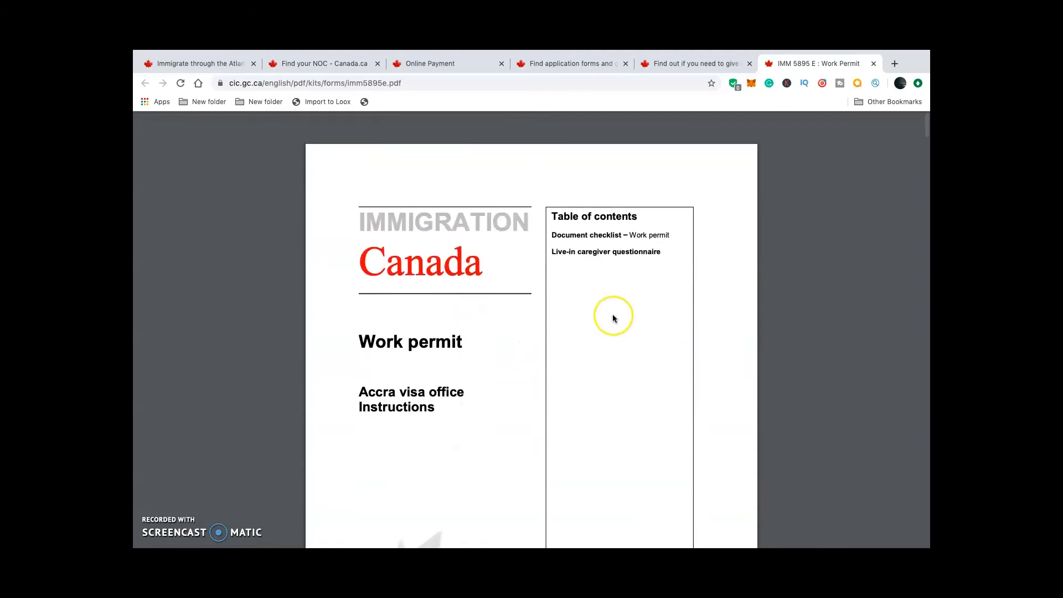
# Step: From the Atlantic Immigration Pilot page, open the temporary work permit application page and go to its country selection for documents
pyautogui.click(311, 64)
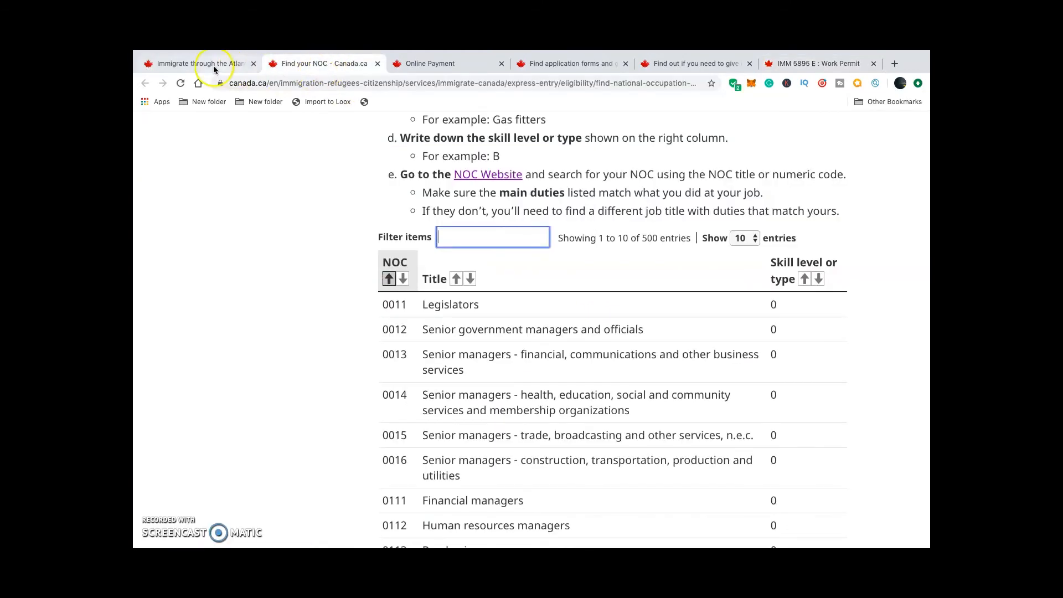
pyautogui.click(205, 66)
pyautogui.scroll(-10, 446, 217)
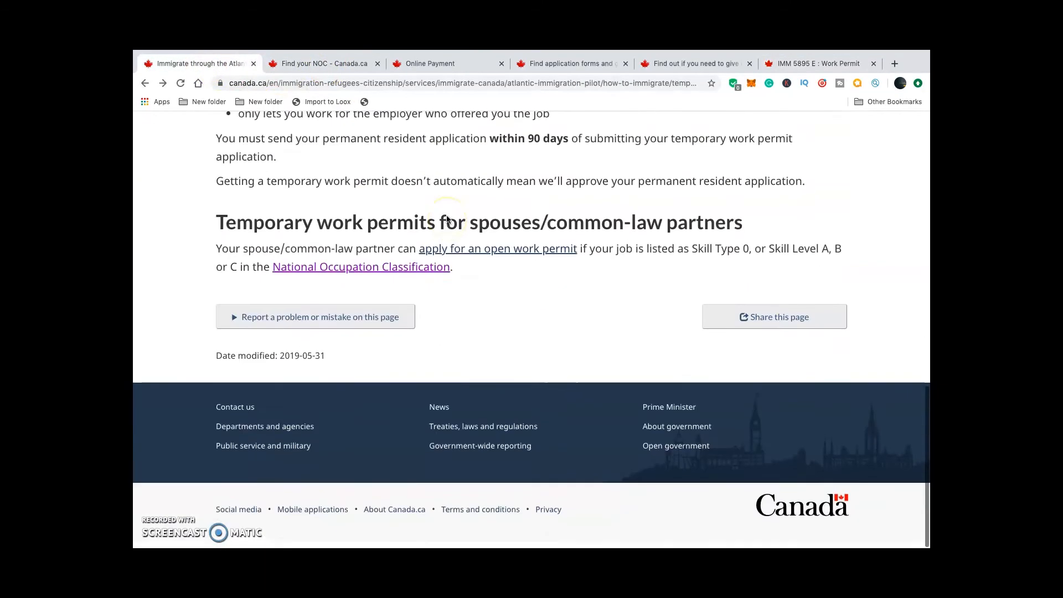
pyautogui.scroll(15, 446, 219)
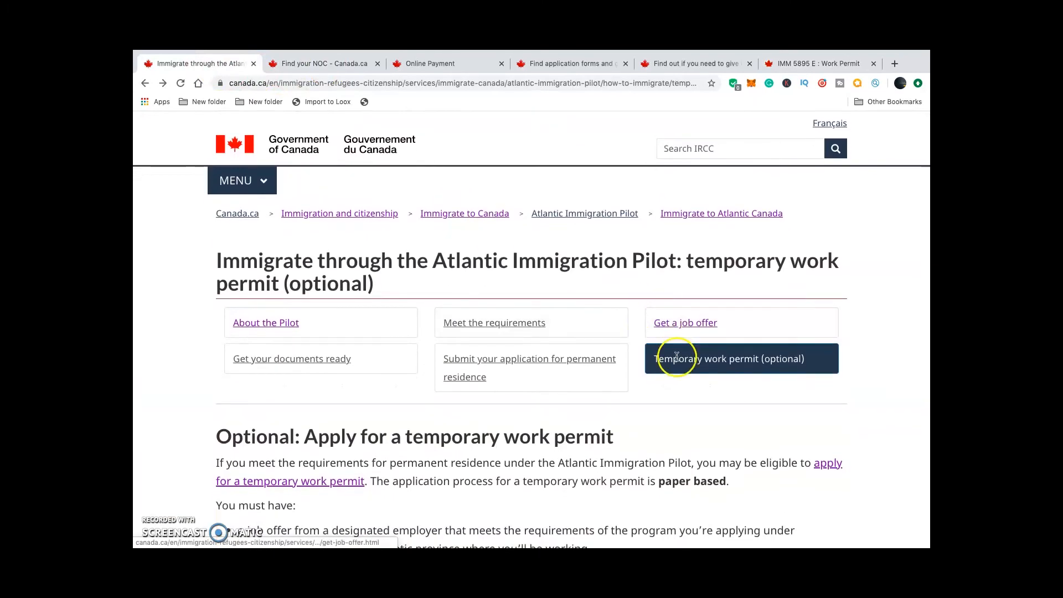
pyautogui.scroll(-1, 613, 405)
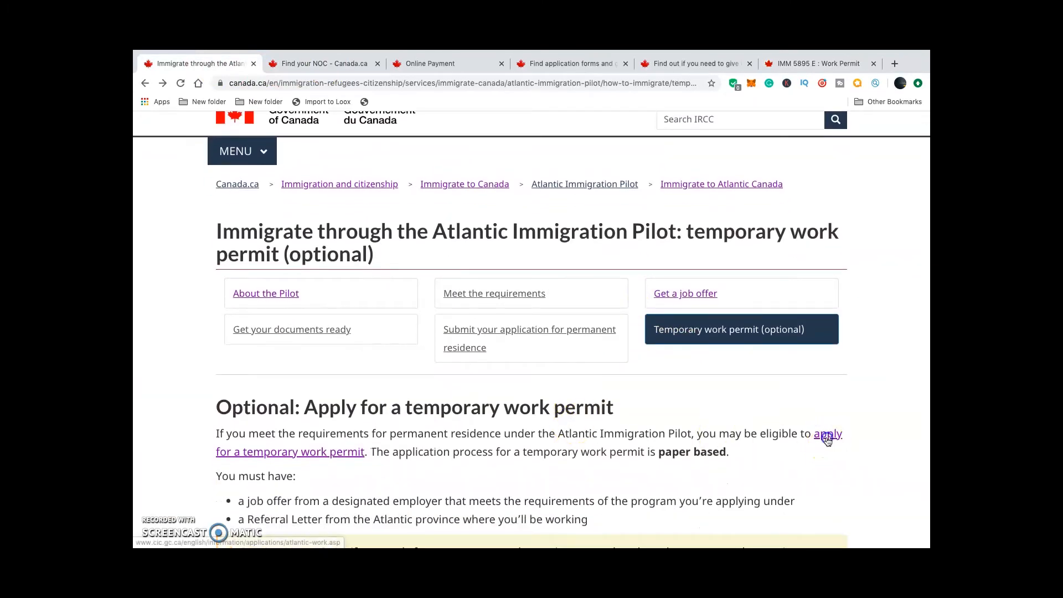
pyautogui.click(827, 441)
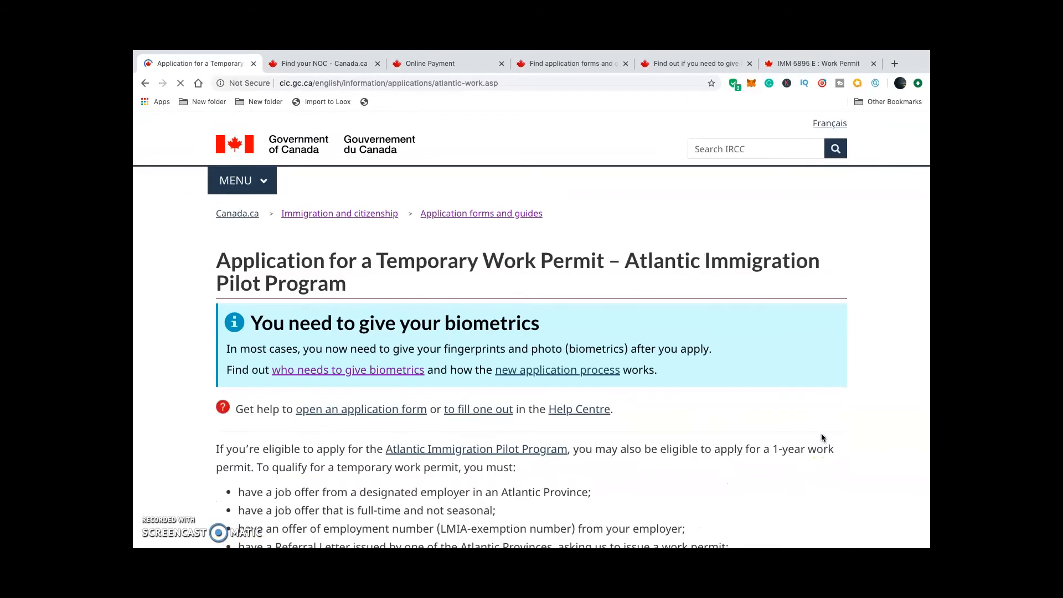
pyautogui.scroll(-15, 821, 433)
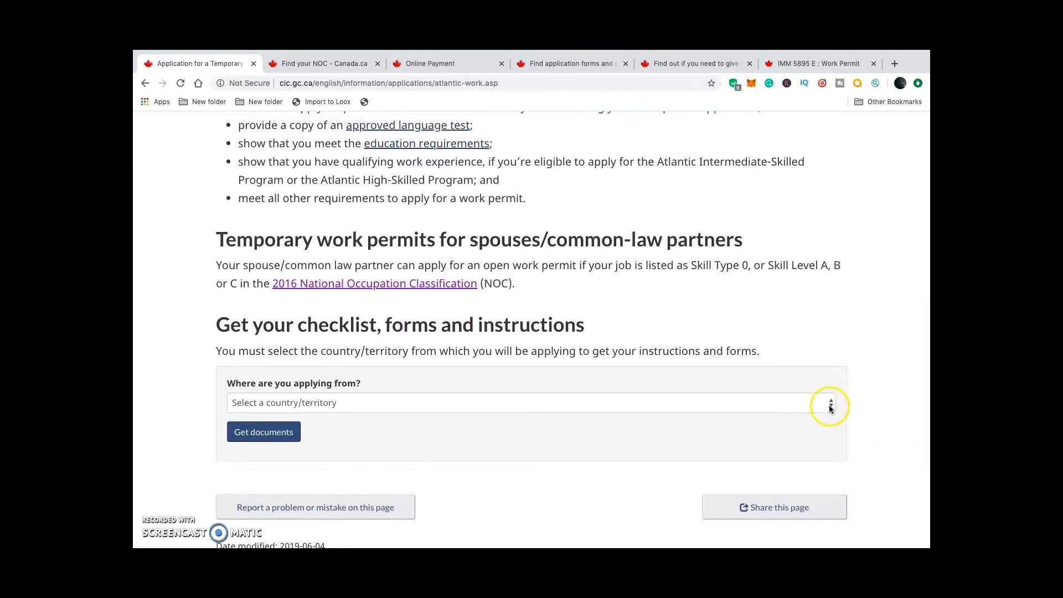
# Step: Get the documents for applicants applying from Ghana and highlight the list of forms in the application package
pyautogui.click(831, 405)
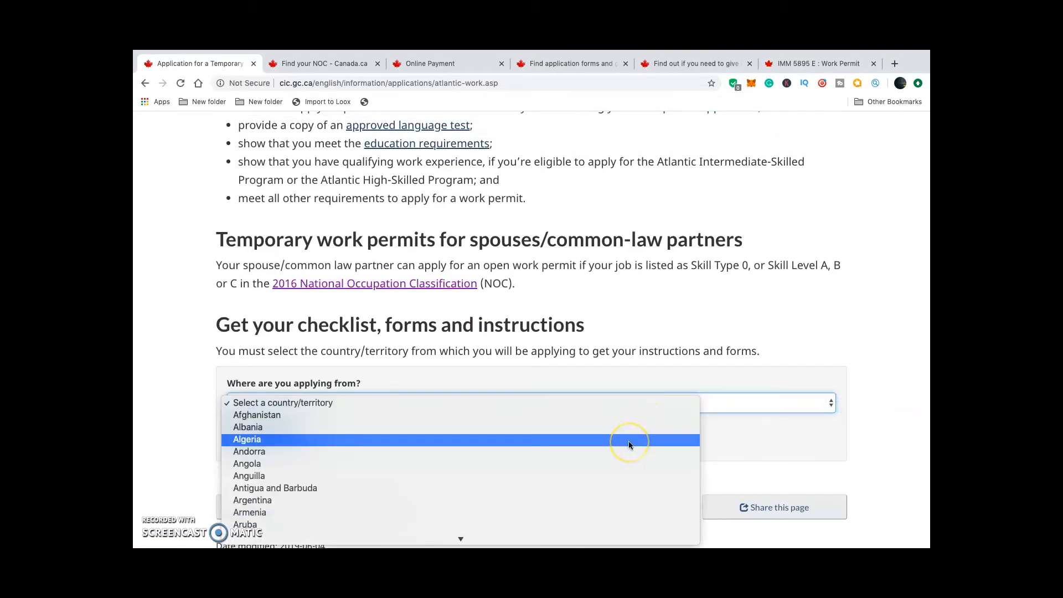
pyautogui.write('gh')
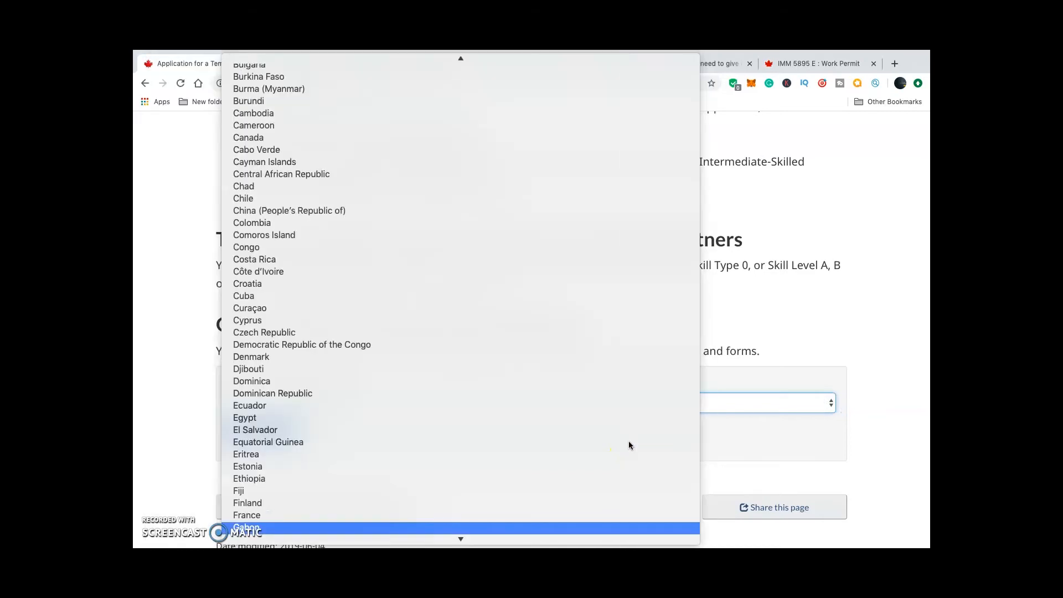
pyautogui.click(574, 526)
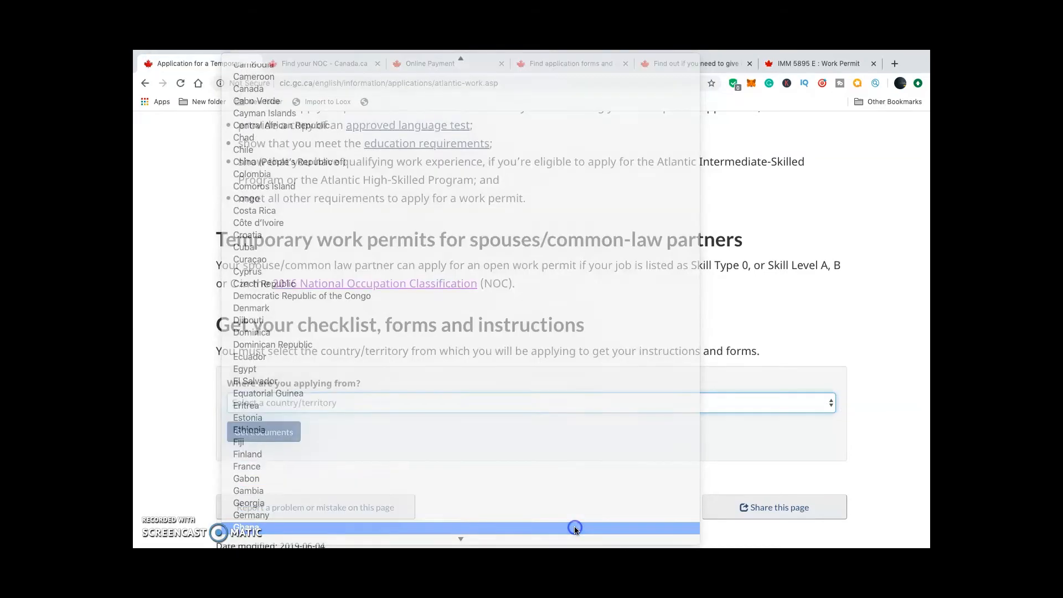
pyautogui.click(282, 431)
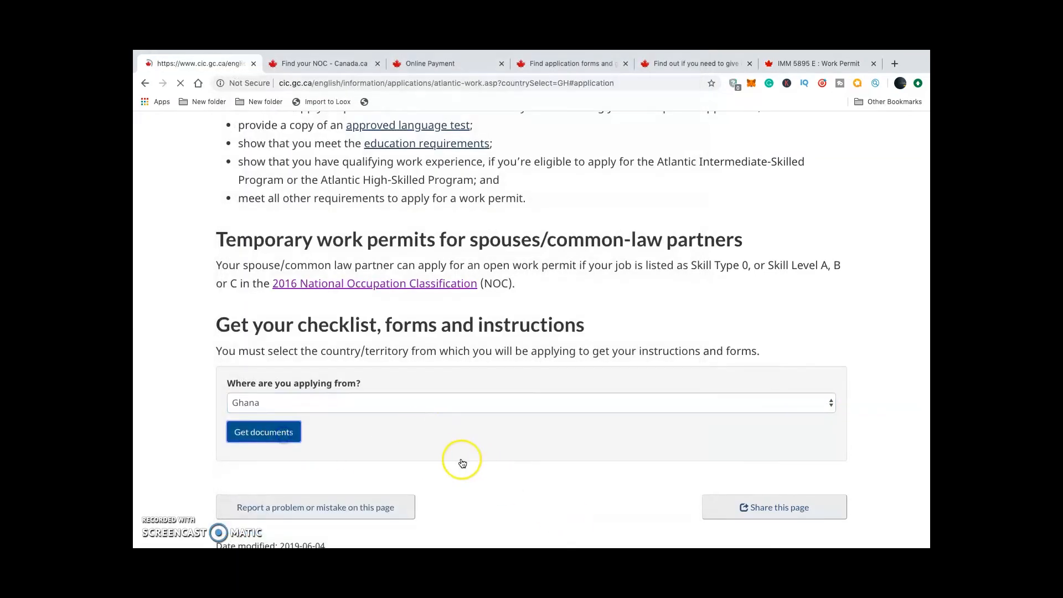
pyautogui.scroll(-3, 459, 456)
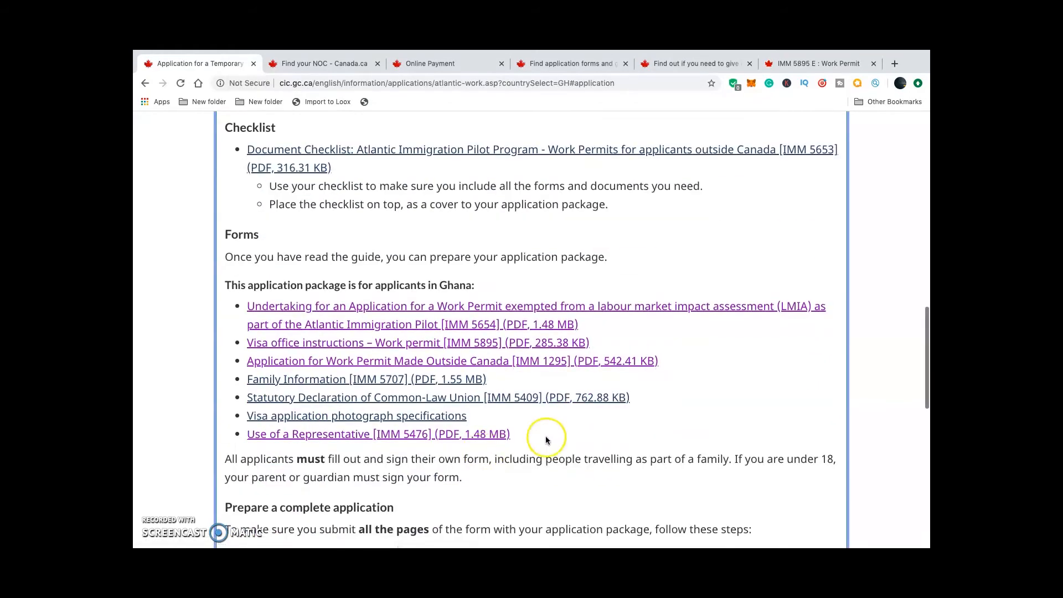
pyautogui.moveTo(540, 436); pyautogui.dragTo(247, 308)
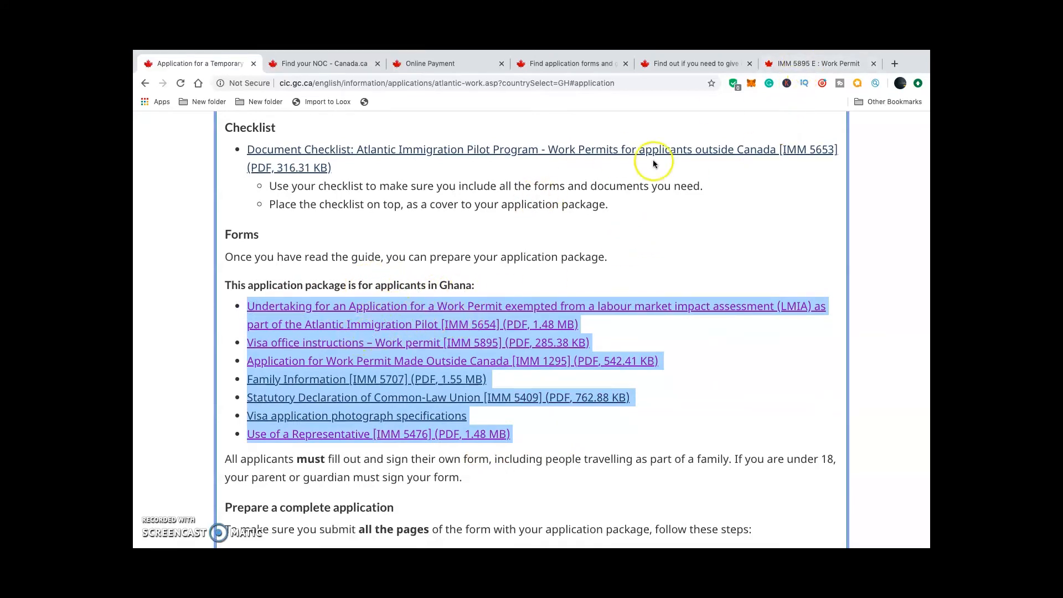
# Step: Look at the IMM 5895 work permit instructions and the NOC finder, and return to the Ghana forms list
pyautogui.click(803, 65)
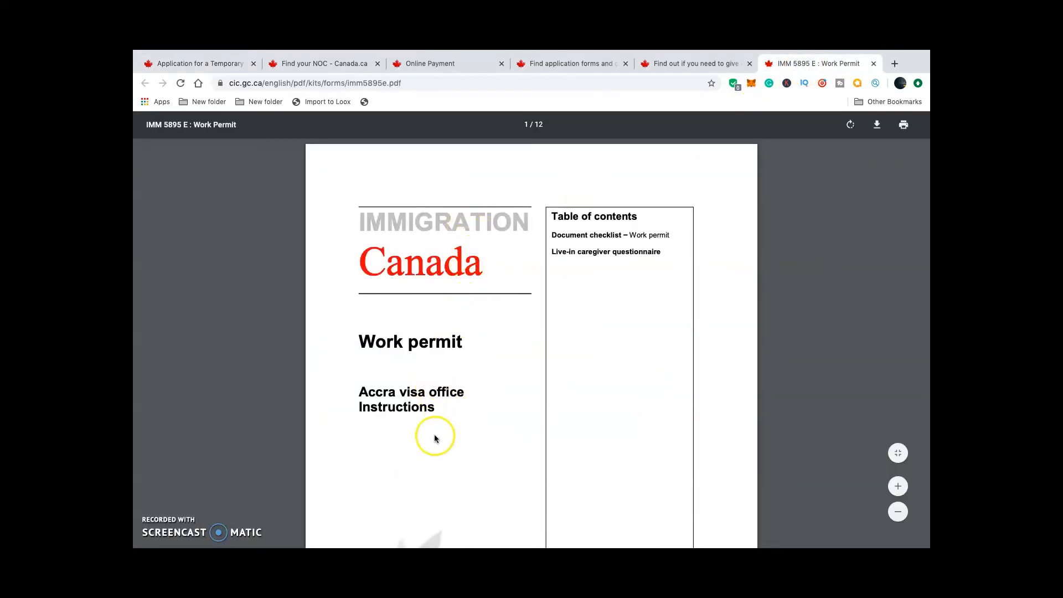
pyautogui.click(317, 63)
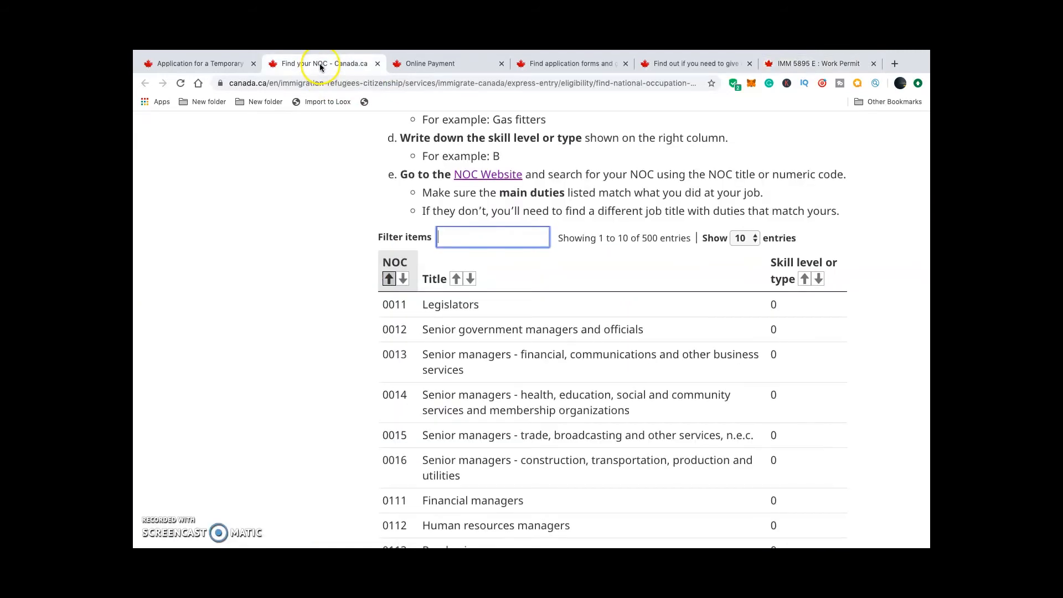
pyautogui.click(222, 64)
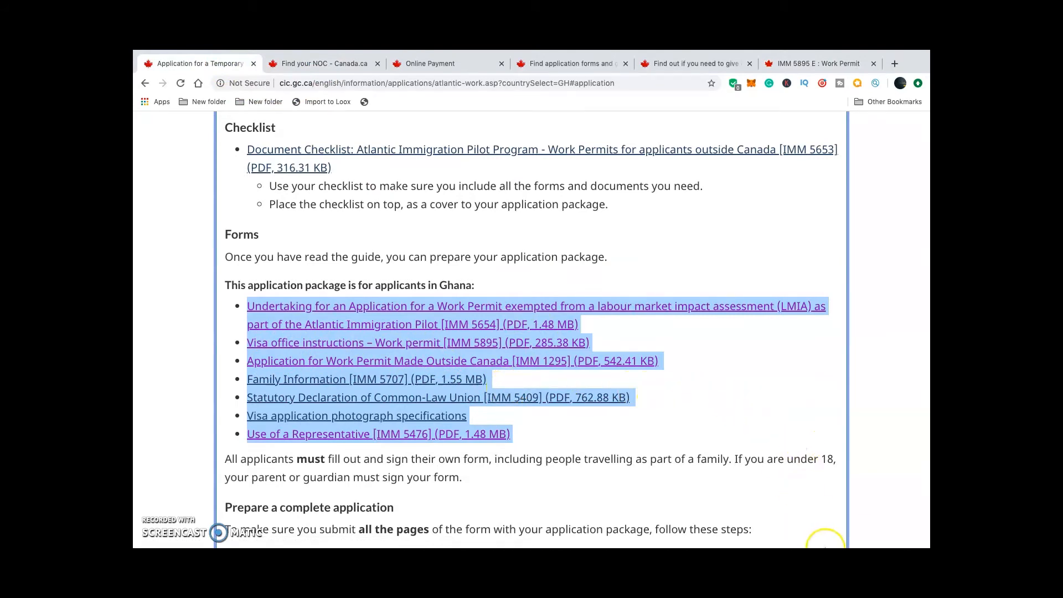
# Step: Switch to Acrobat Reader and look over the IMM 5654 undertaking form and the IMM 1295 work permit application
pyautogui.click(836, 531)
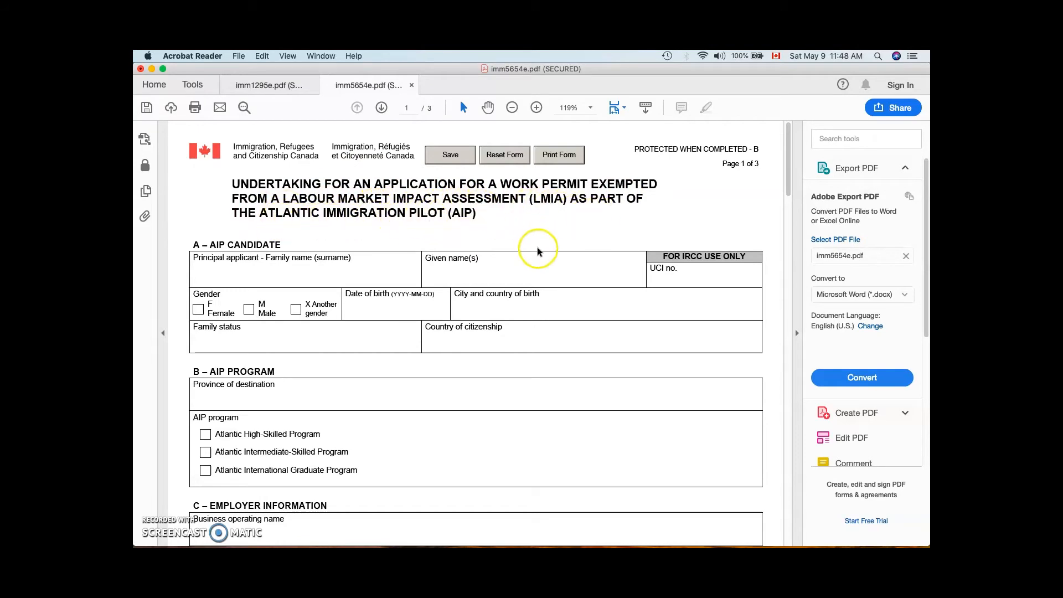
pyautogui.scroll(-3, 522, 397)
pyautogui.scroll(2, 524, 398)
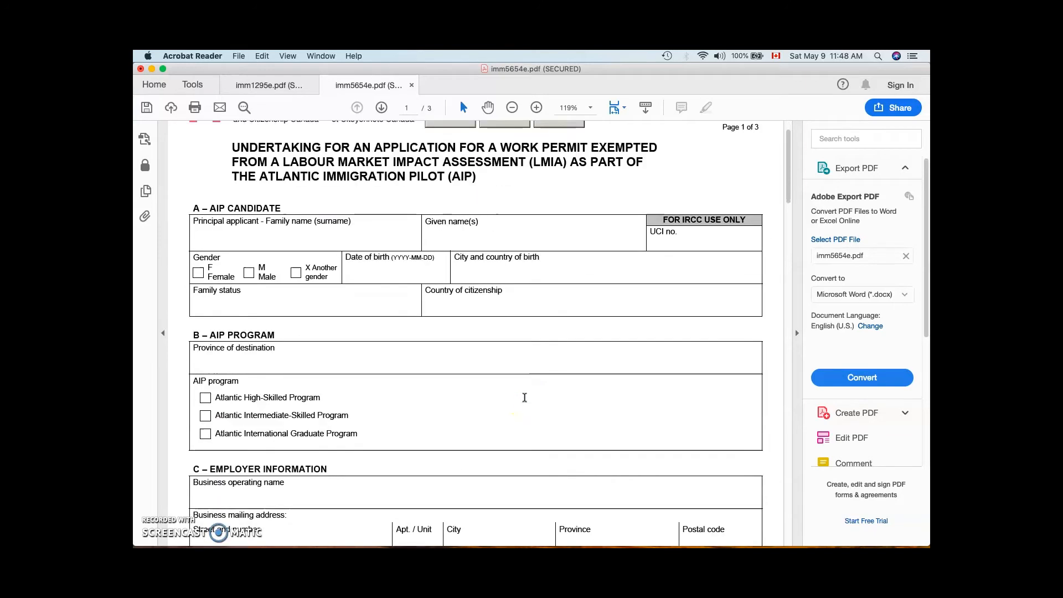
pyautogui.scroll(1, 525, 398)
pyautogui.click(266, 276)
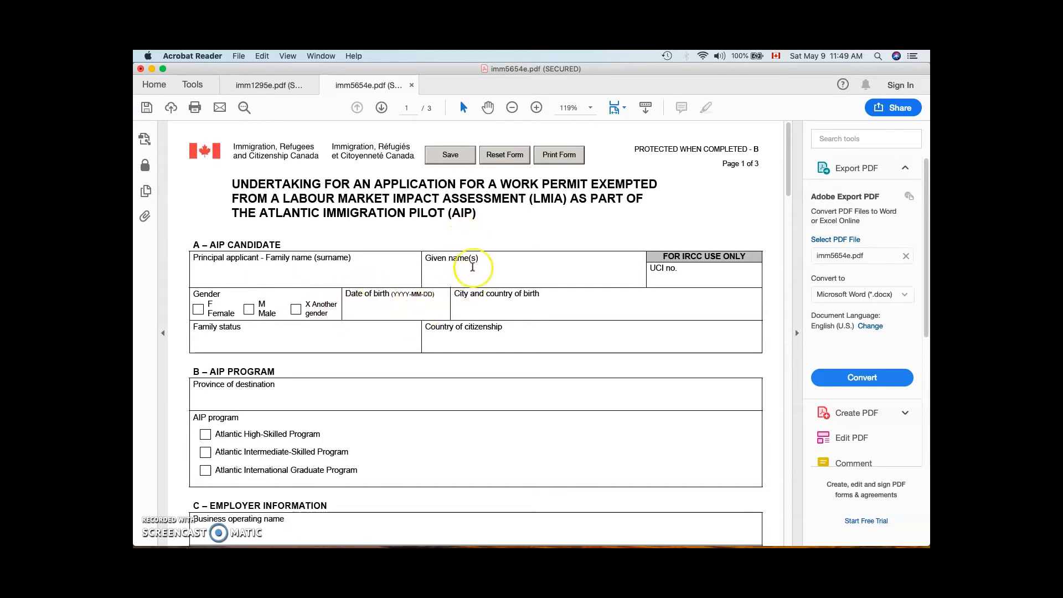
pyautogui.click(266, 86)
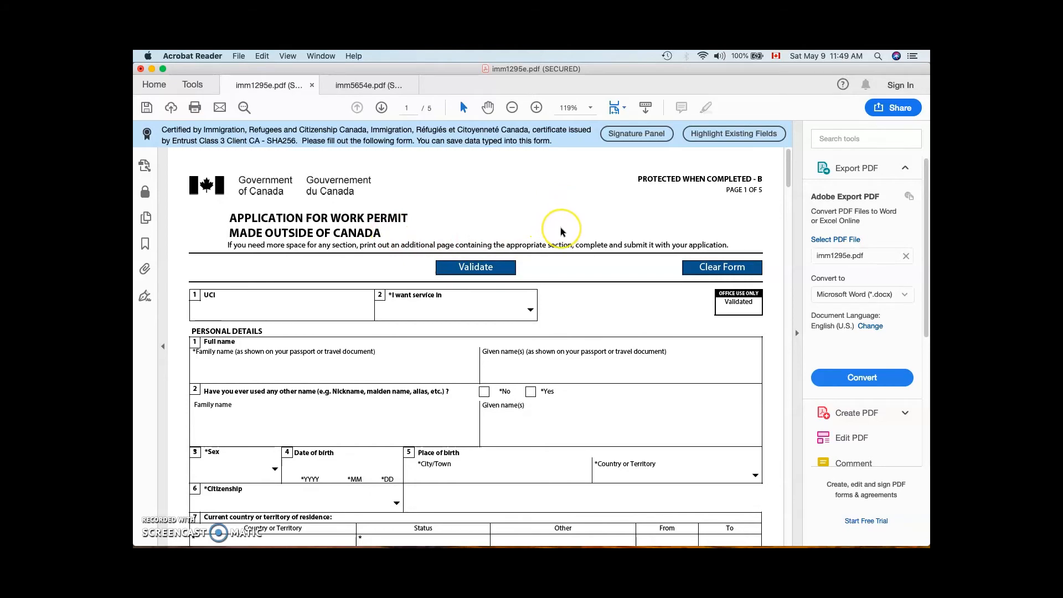
# Step: Switch back to the browser and review the biometrics notice and qualifying requirements on the temporary work permit application page
pyautogui.hotkey('ctrl', 'Up')
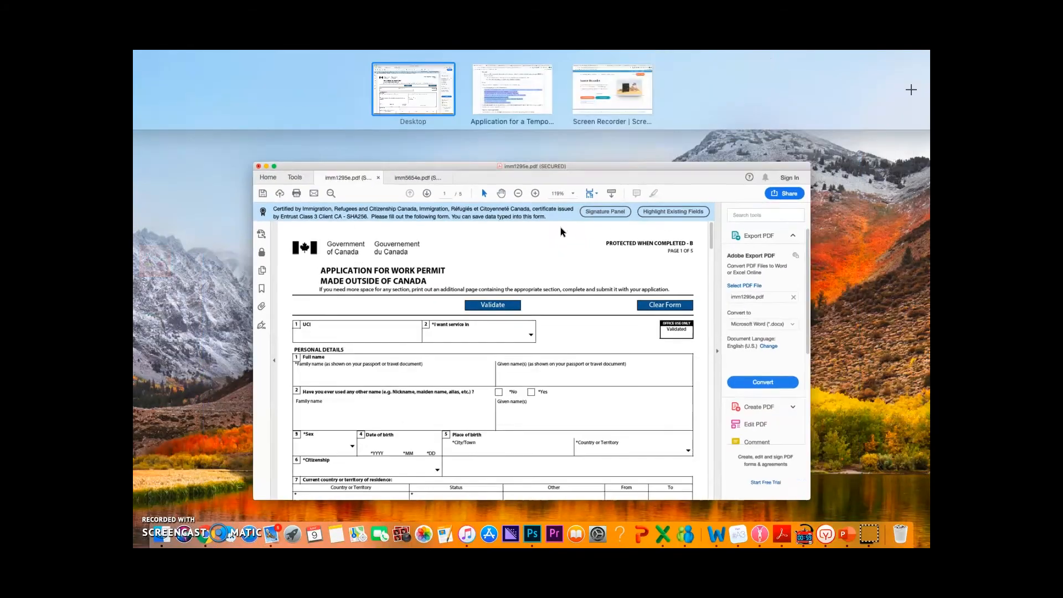
pyautogui.click(506, 103)
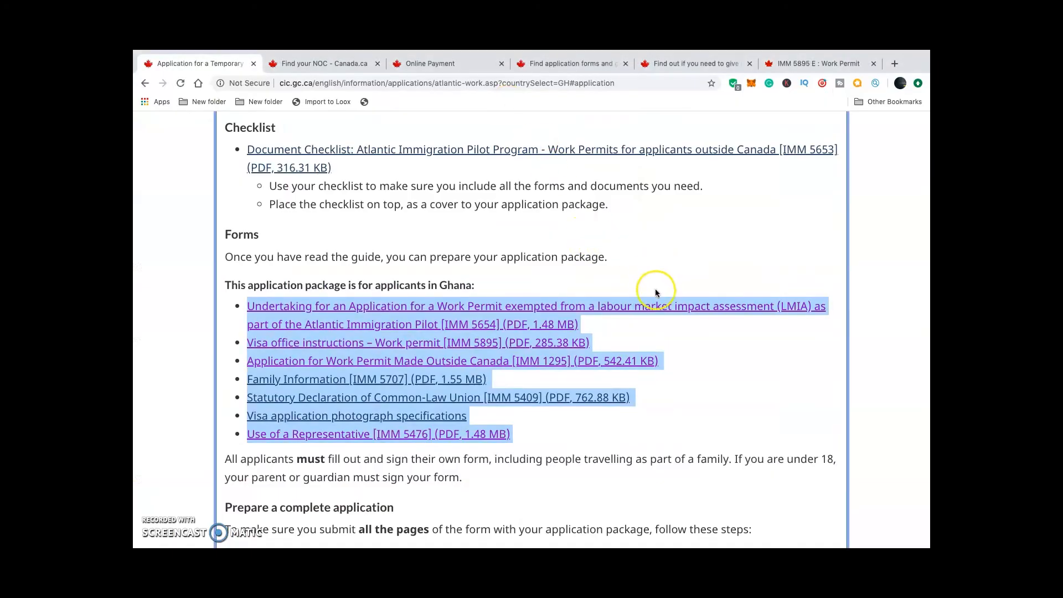
pyautogui.scroll(-2, 708, 370)
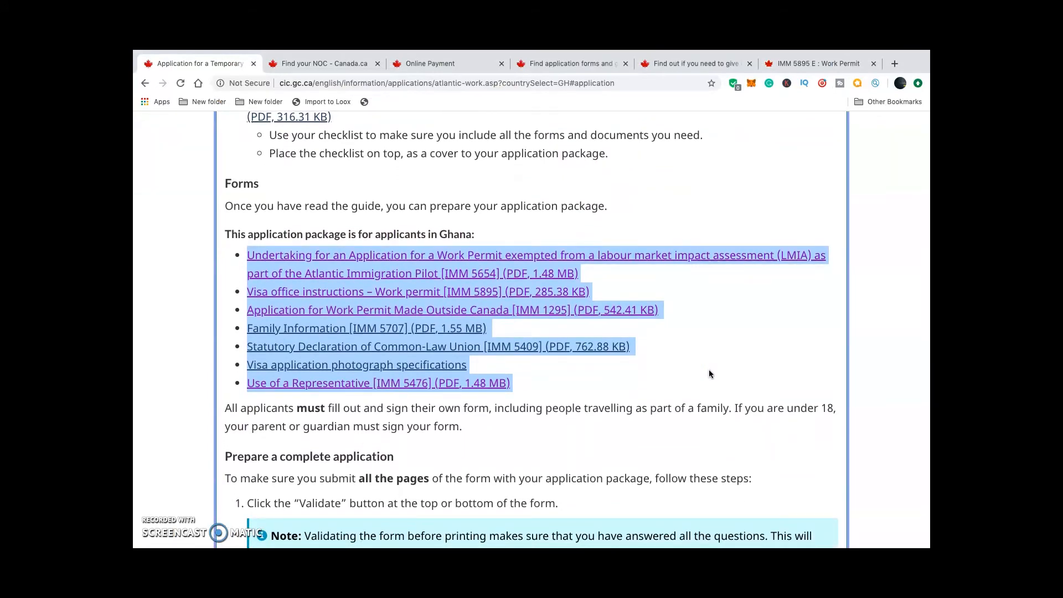
pyautogui.scroll(10, 709, 373)
pyautogui.scroll(7, 708, 374)
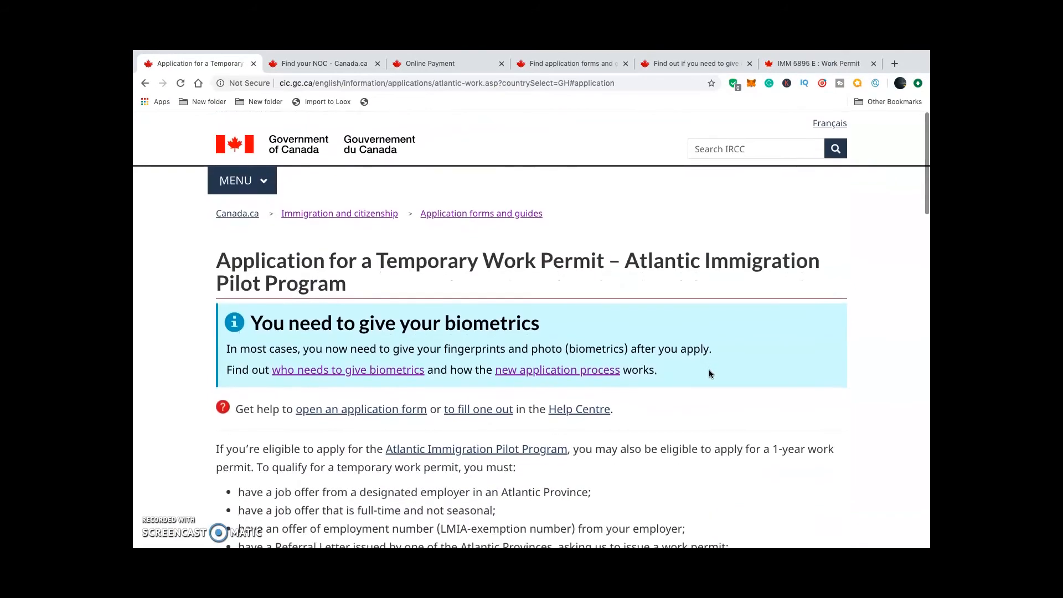
pyautogui.scroll(-1, 721, 397)
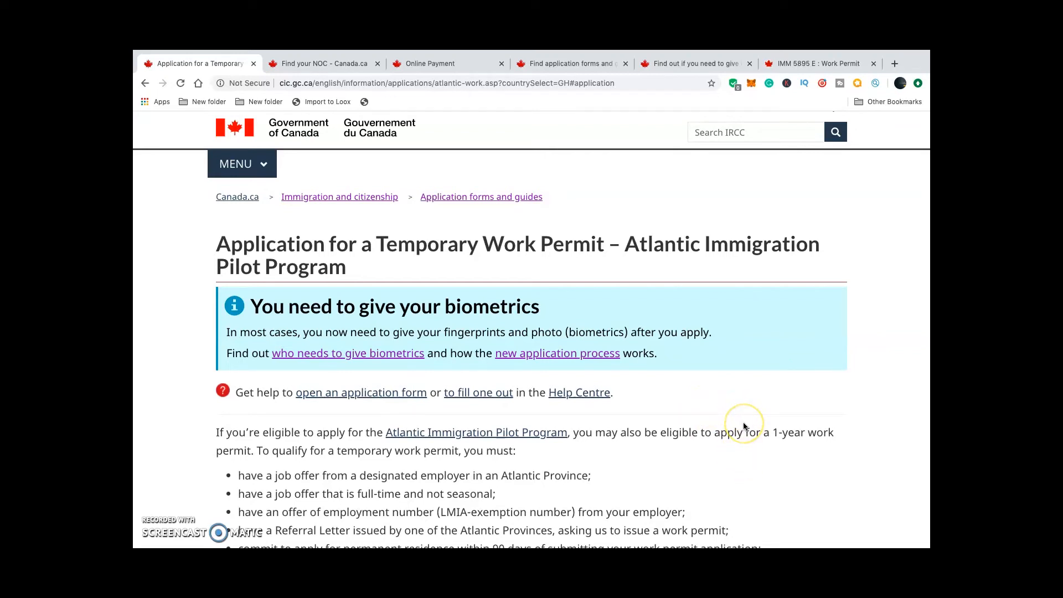
pyautogui.scroll(-2, 744, 426)
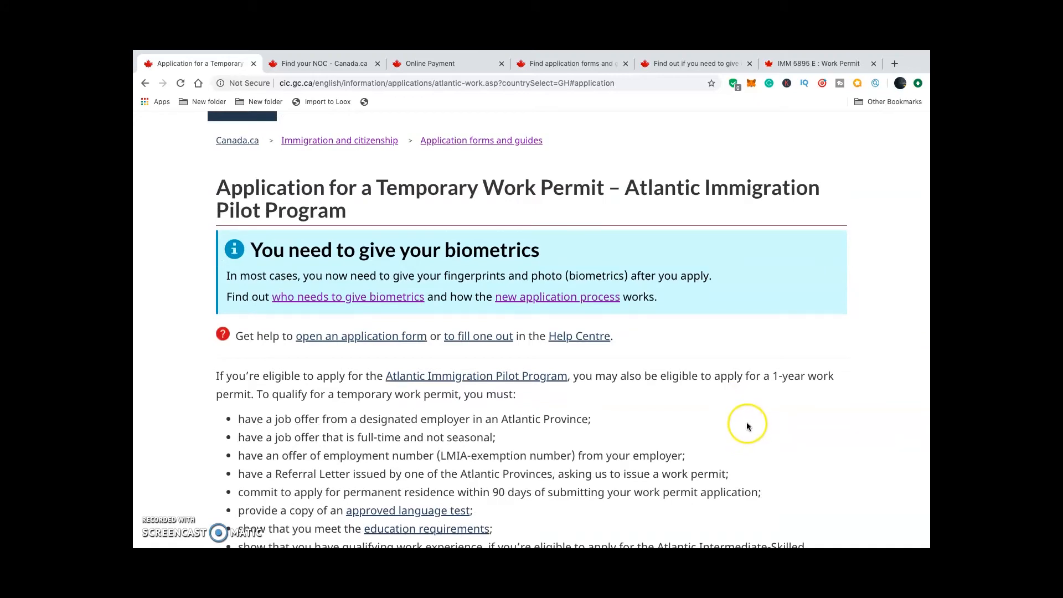
pyautogui.scroll(-1, 746, 424)
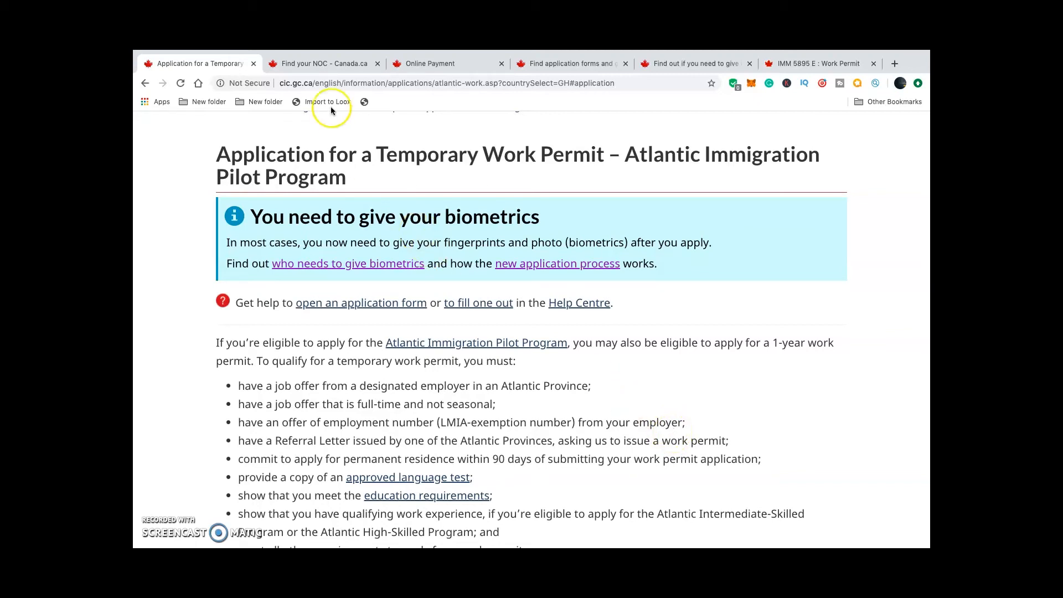
# Step: Look over the NOC finder, the summary of fees, the application forms and guides page, and the biometrics questionnaire
pyautogui.click(311, 63)
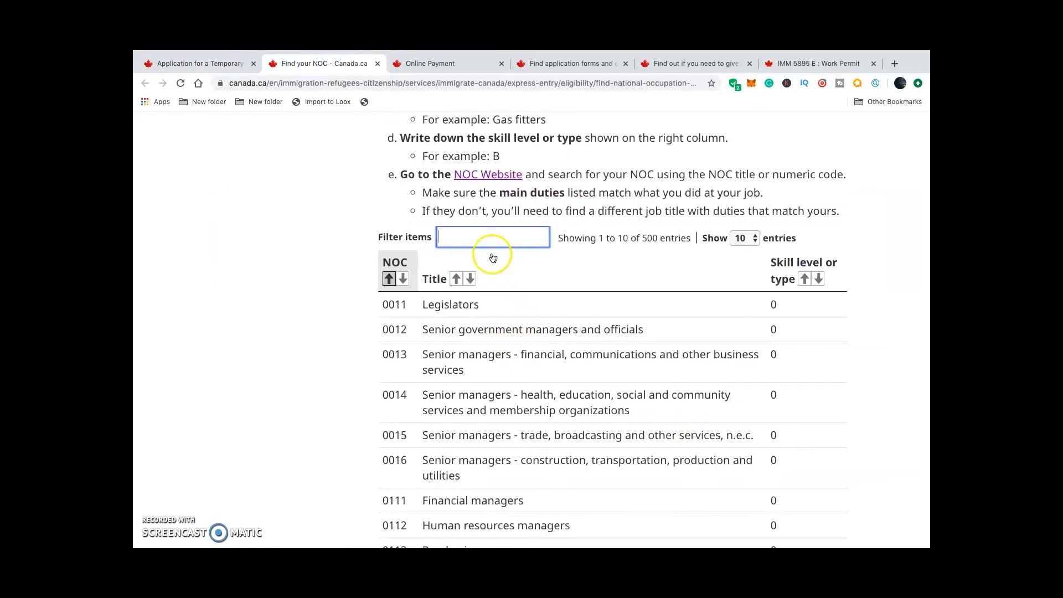
pyautogui.click(490, 236)
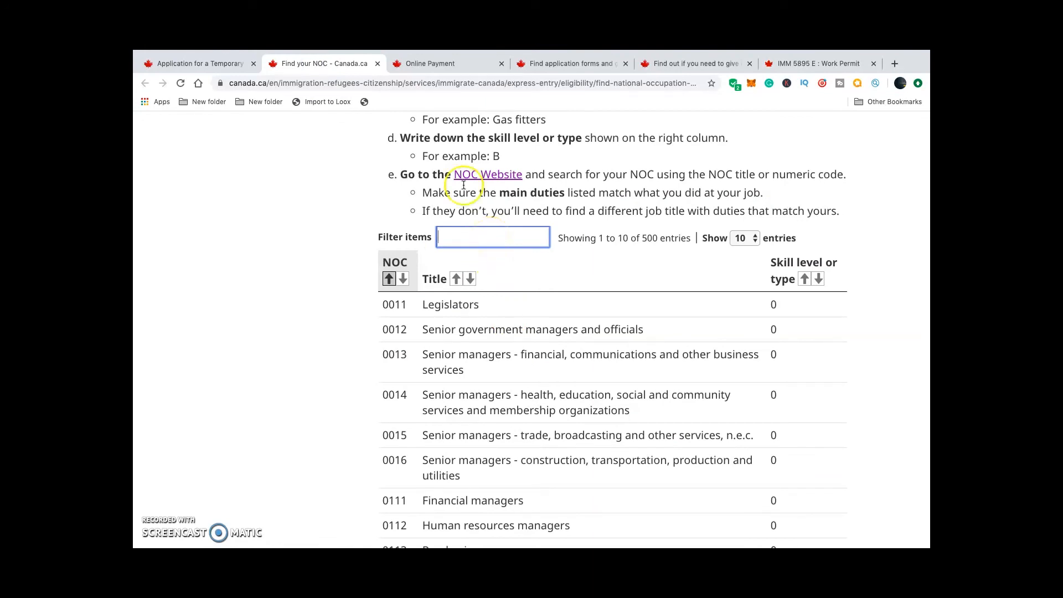
pyautogui.click(437, 60)
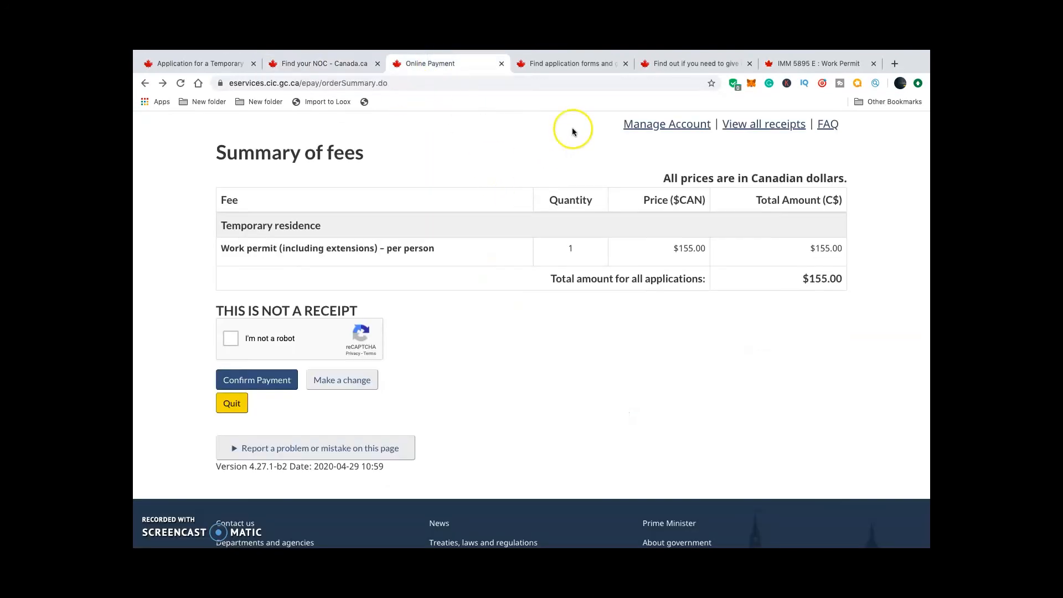
pyautogui.click(569, 64)
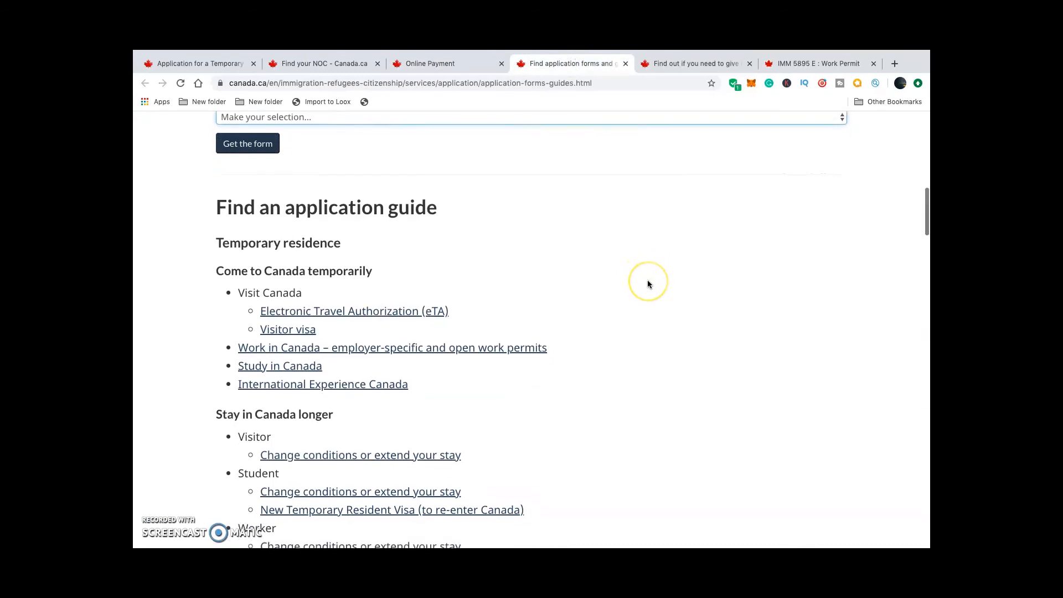
pyautogui.scroll(5, 647, 280)
pyautogui.scroll(-3, 648, 283)
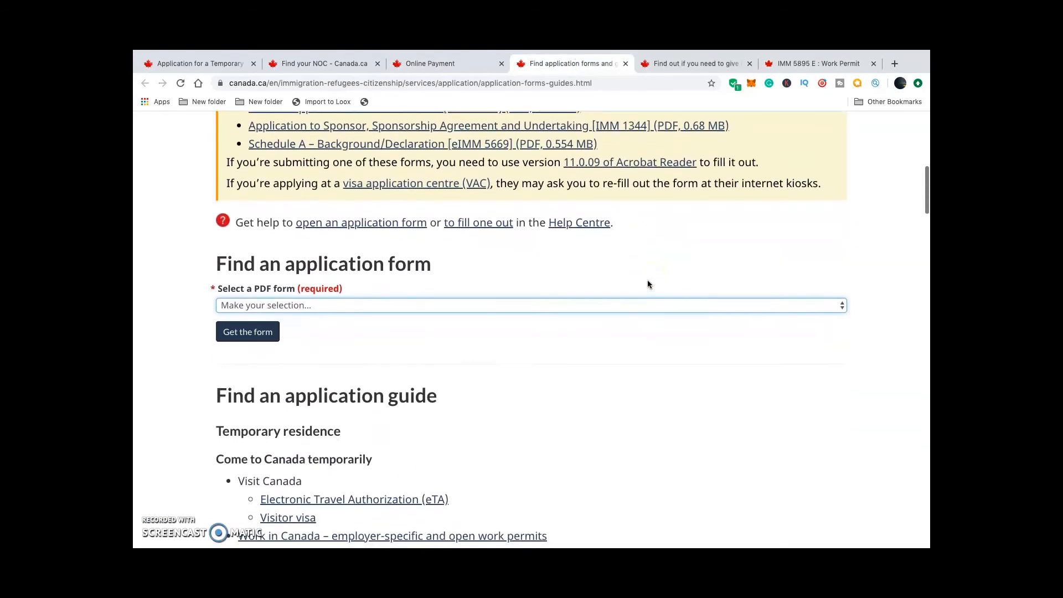
pyautogui.click(683, 62)
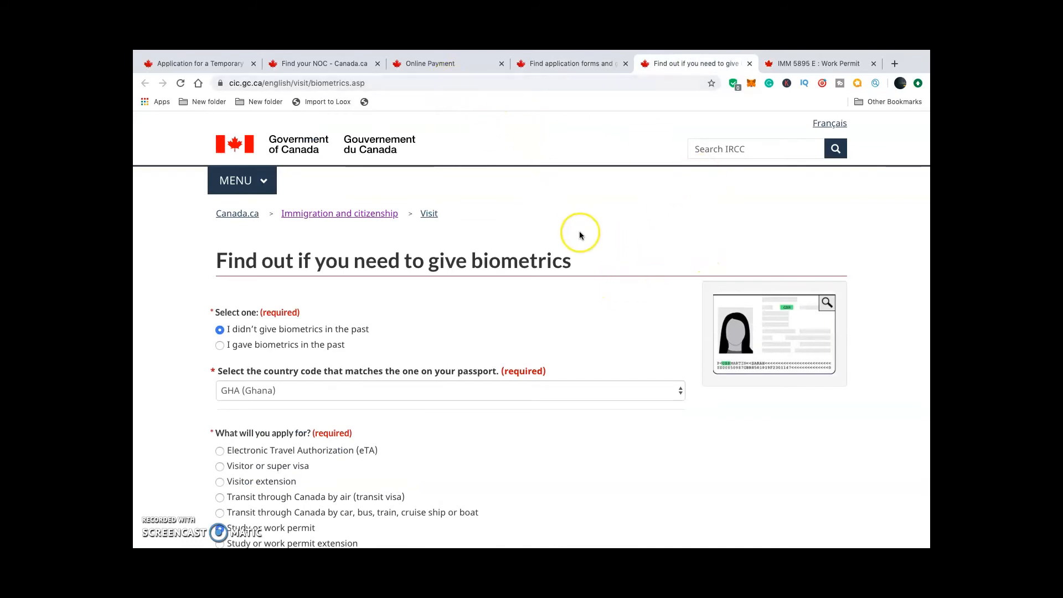
pyautogui.scroll(-1, 579, 231)
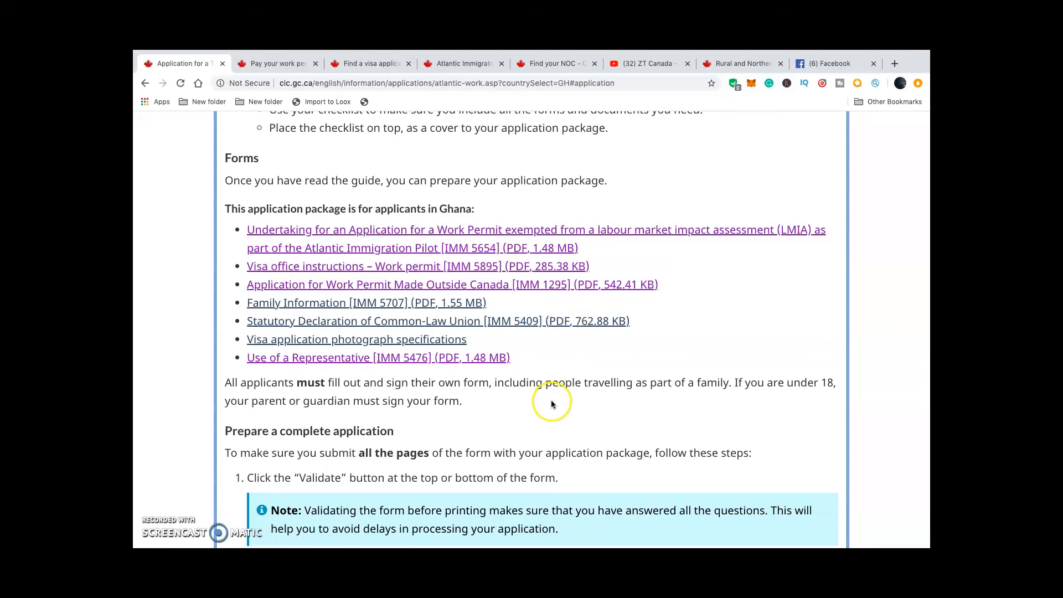
# Step: Read the instructions for preparing a complete application and paying the fees, below the Ghana forms list
pyautogui.scroll(-2, 552, 399)
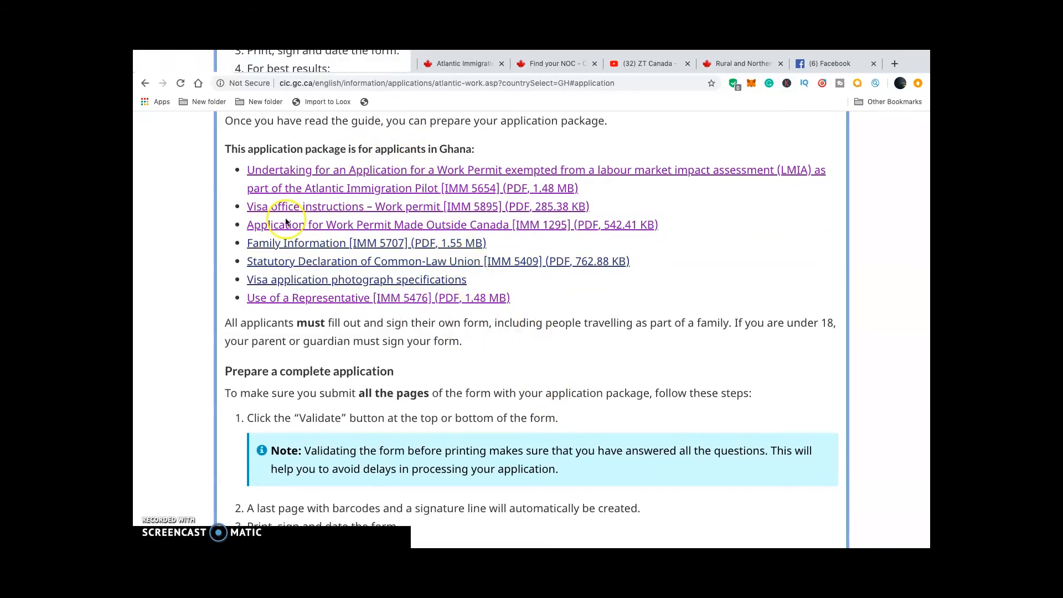
pyautogui.scroll(-3, 504, 320)
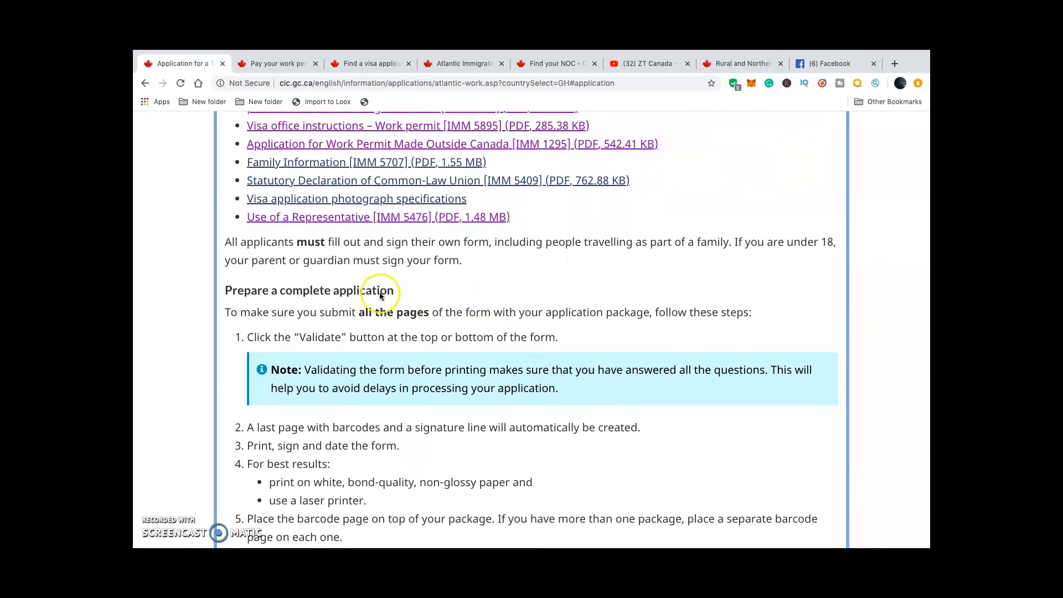
pyautogui.scroll(-2, 410, 289)
pyautogui.scroll(-4, 409, 291)
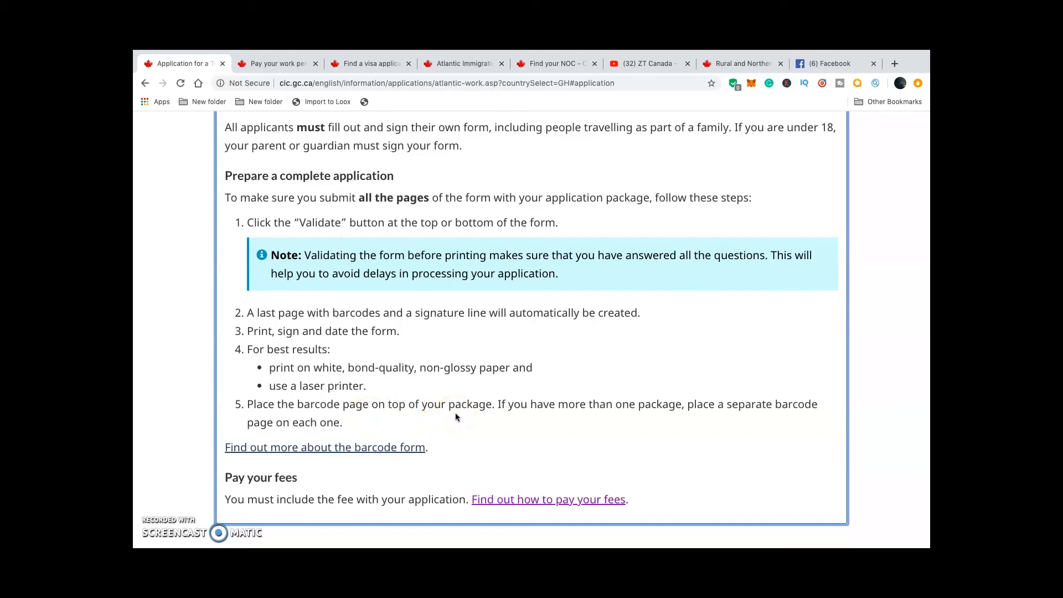
# Step: Switch to Acrobat Reader and examine the Validate option on the first page of the IMM 1295 work permit application
pyautogui.hotkey('ctrl', 'Up')
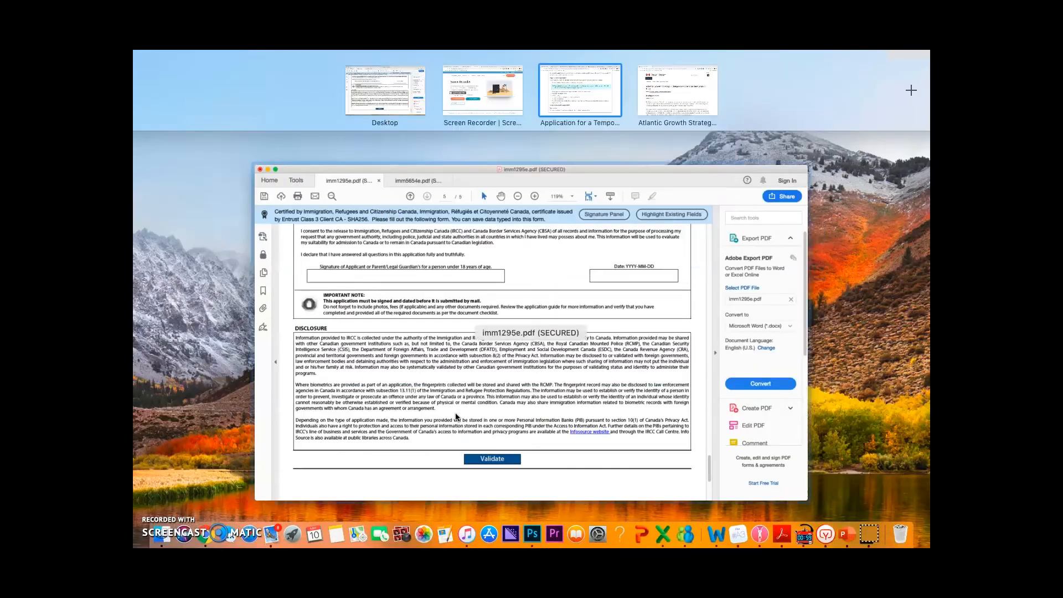
pyautogui.click(507, 243)
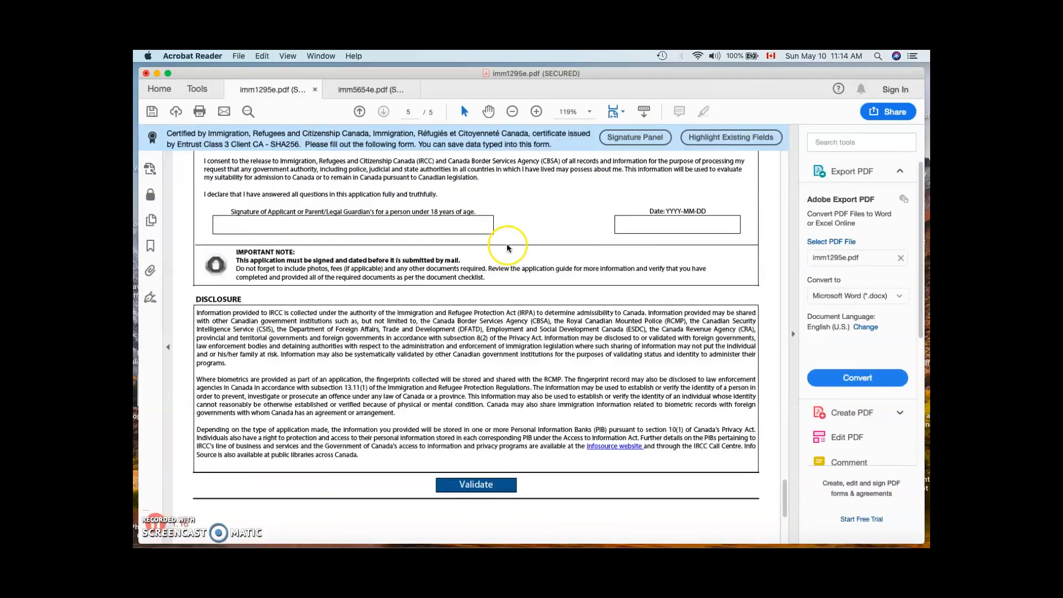
pyautogui.scroll(15, 507, 248)
pyautogui.scroll(20, 508, 248)
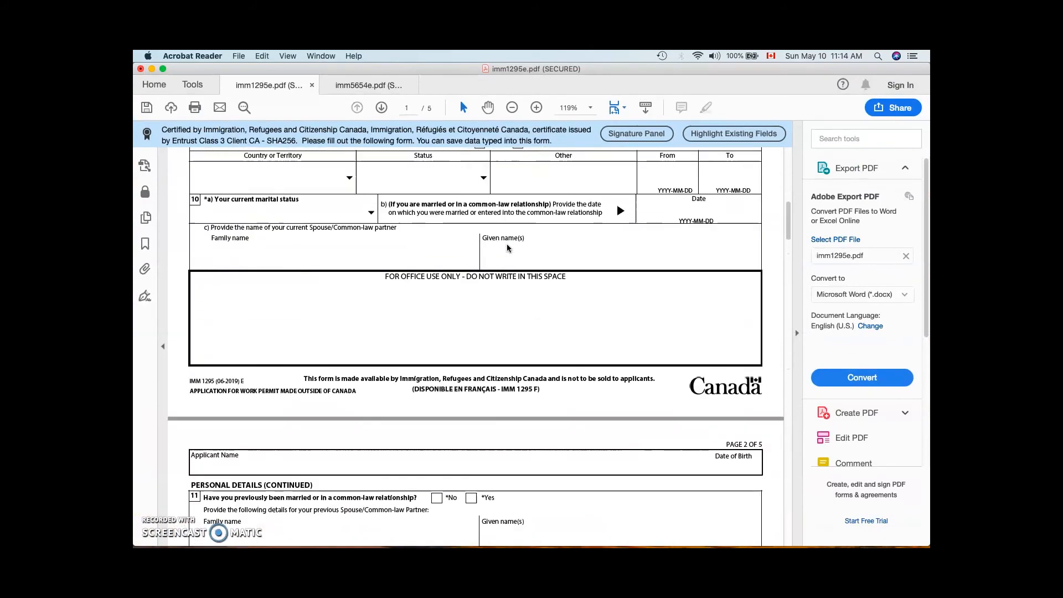
pyautogui.click(456, 341)
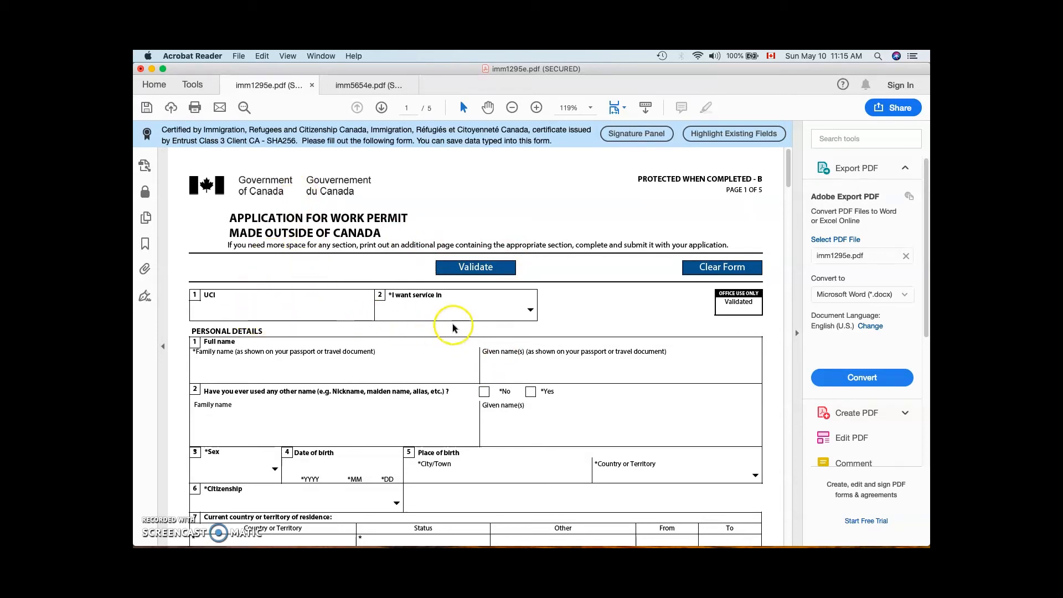
pyautogui.scroll(-1, 448, 314)
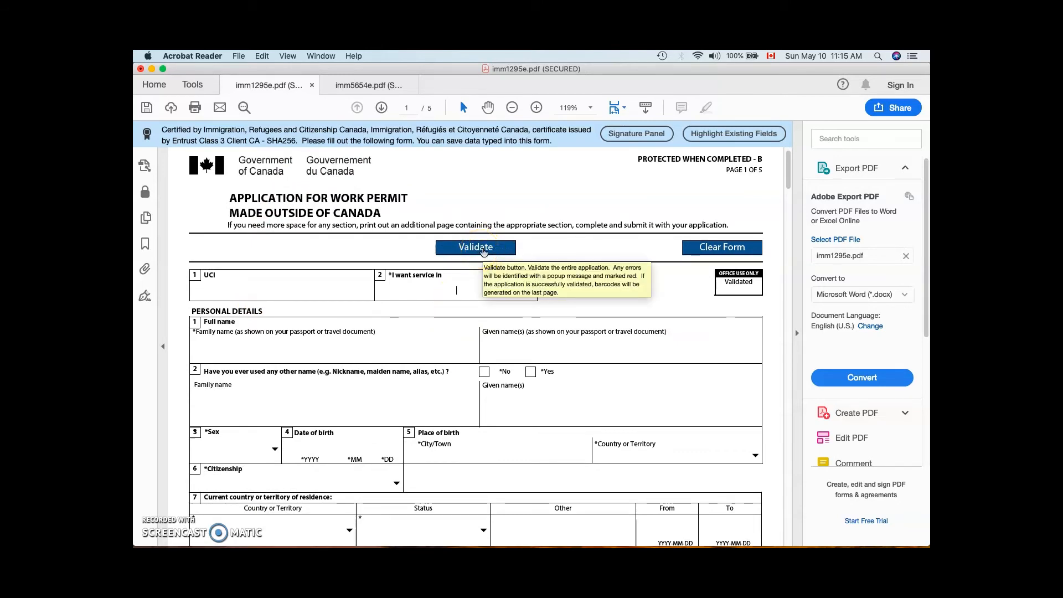
# Step: Look through the IMM 1295 form down to the last page's Validate option, disclosure text, and signature and date fields
pyautogui.click(483, 334)
pyautogui.scroll(-20, 483, 334)
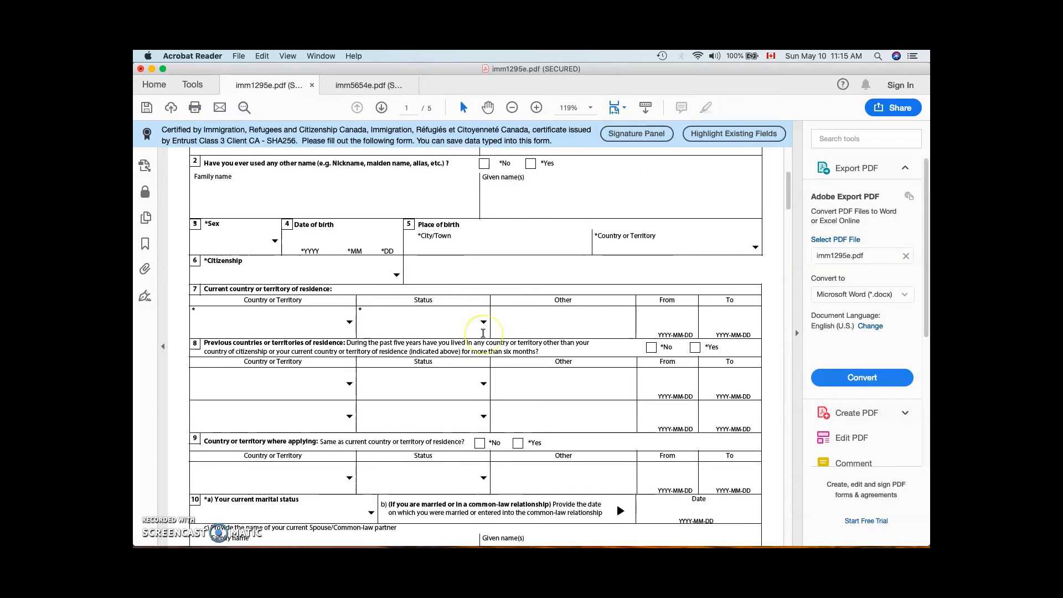
pyautogui.scroll(-15, 483, 333)
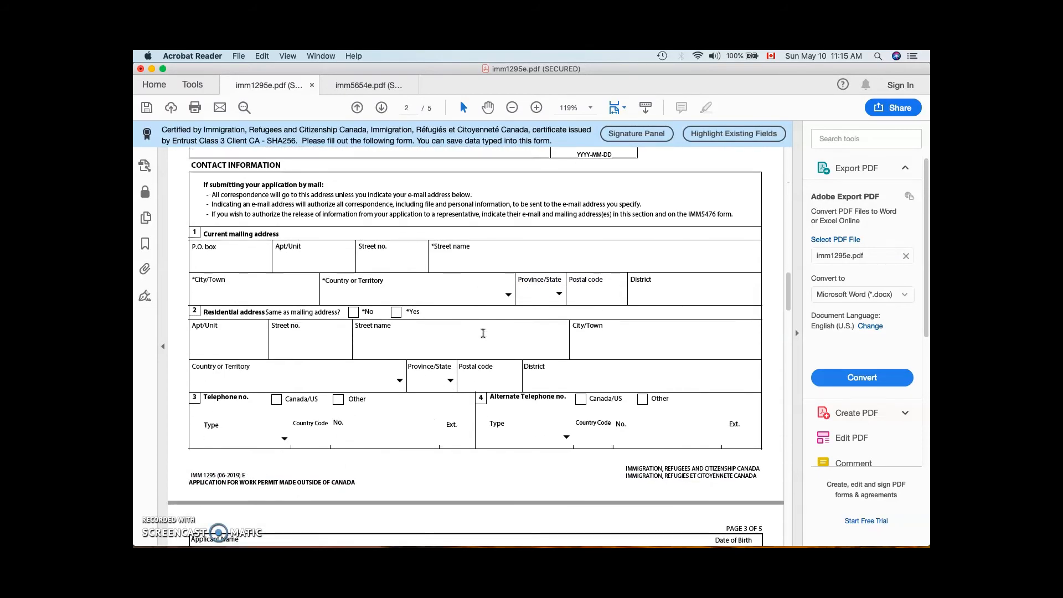
pyautogui.scroll(-20, 483, 333)
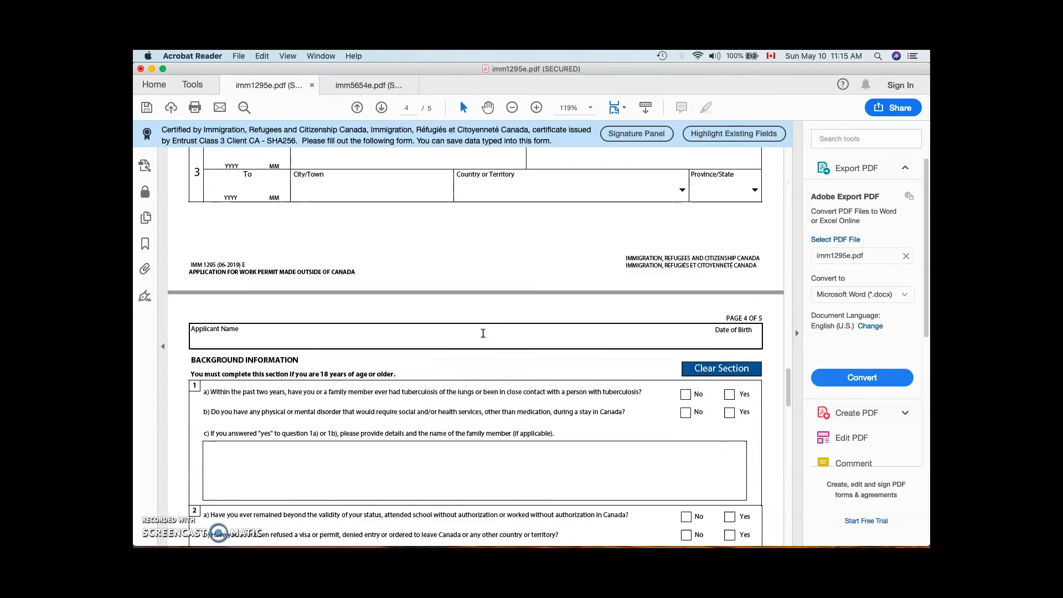
pyautogui.scroll(-20, 484, 333)
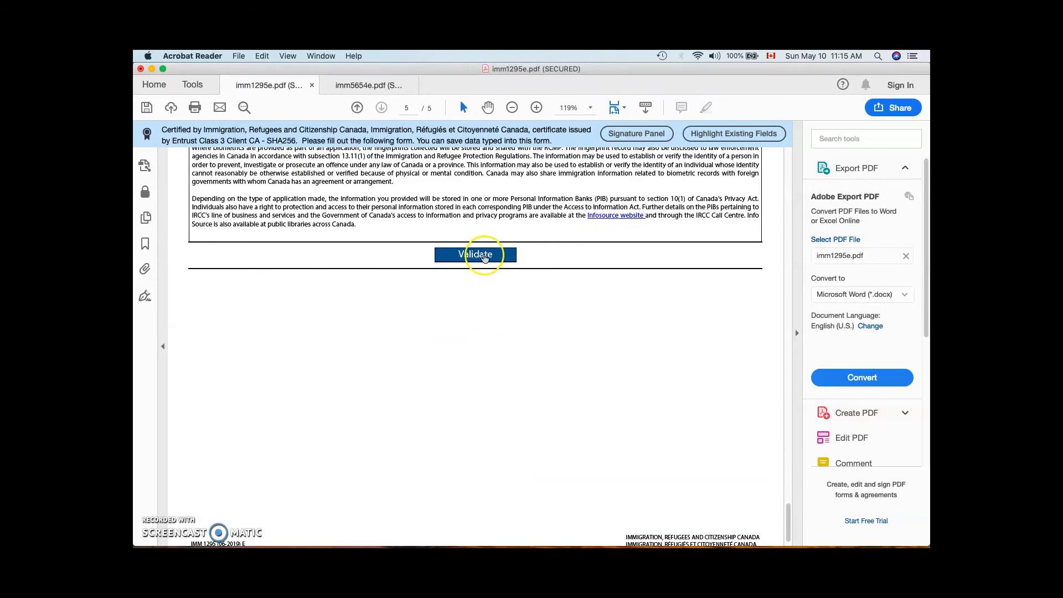
pyautogui.scroll(-1, 495, 288)
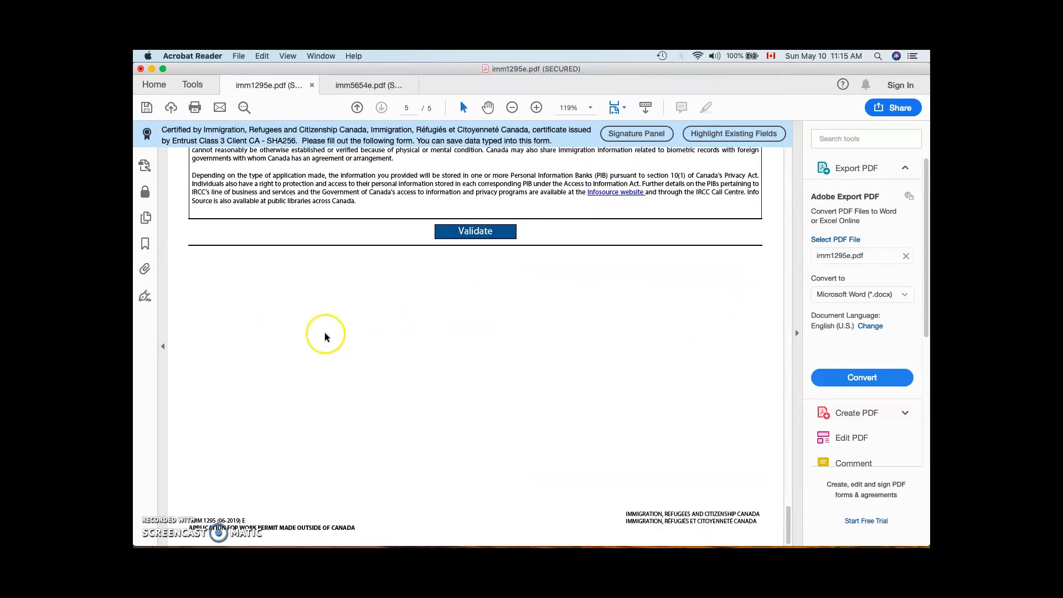
pyautogui.scroll(5, 476, 310)
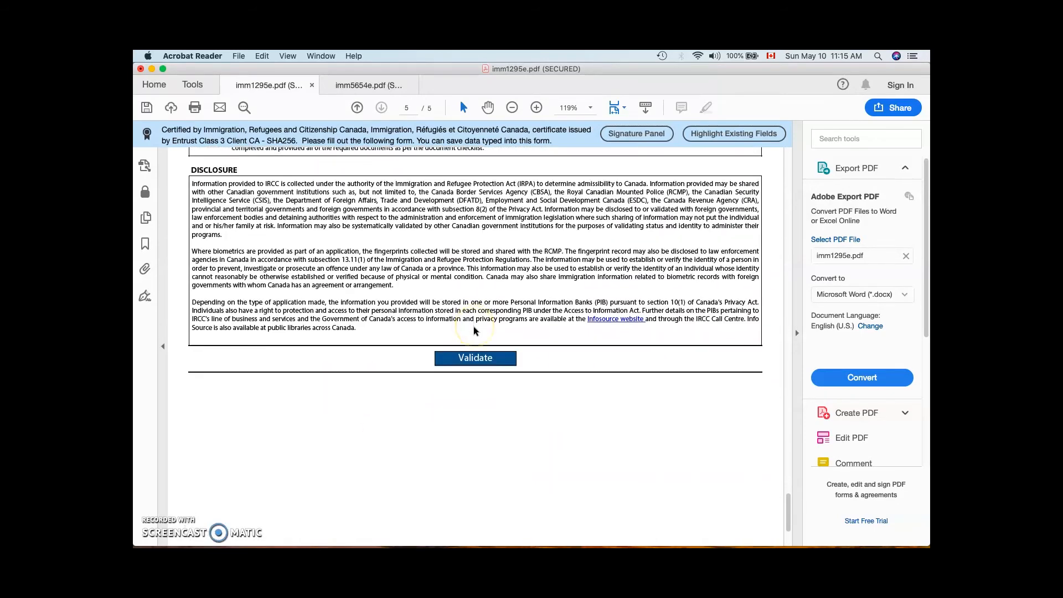
pyautogui.scroll(8, 546, 408)
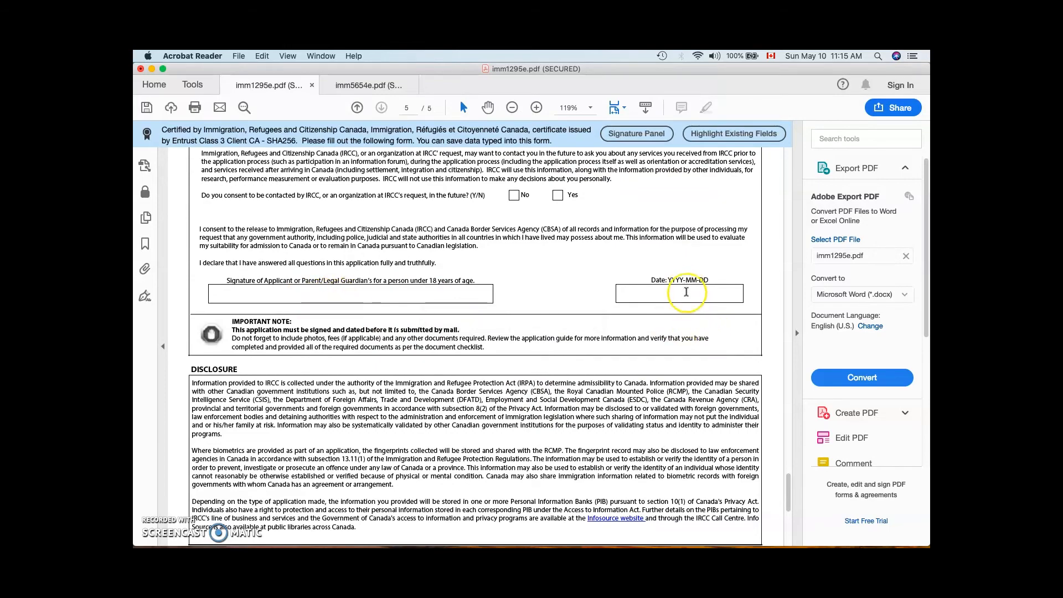
# Step: Switch back to the browser and review the instructions for a complete application and the Pay online and apply on paper section
pyautogui.hotkey('ctrl', 'Up')
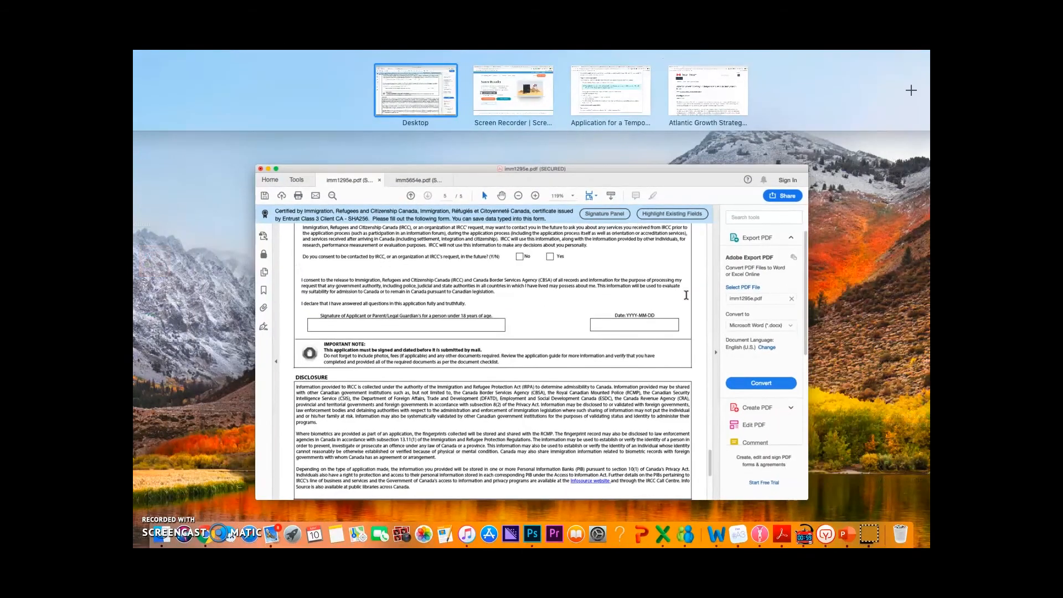
pyautogui.hotkey('ctrl', 'Right')
pyautogui.hotkey('ctrl', 'Right')
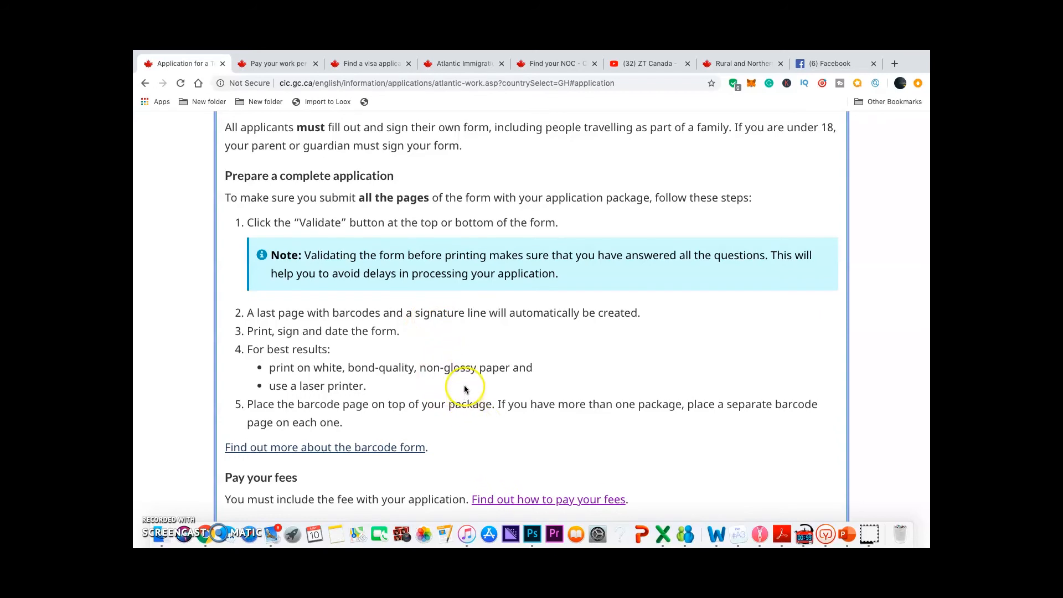
pyautogui.click(275, 64)
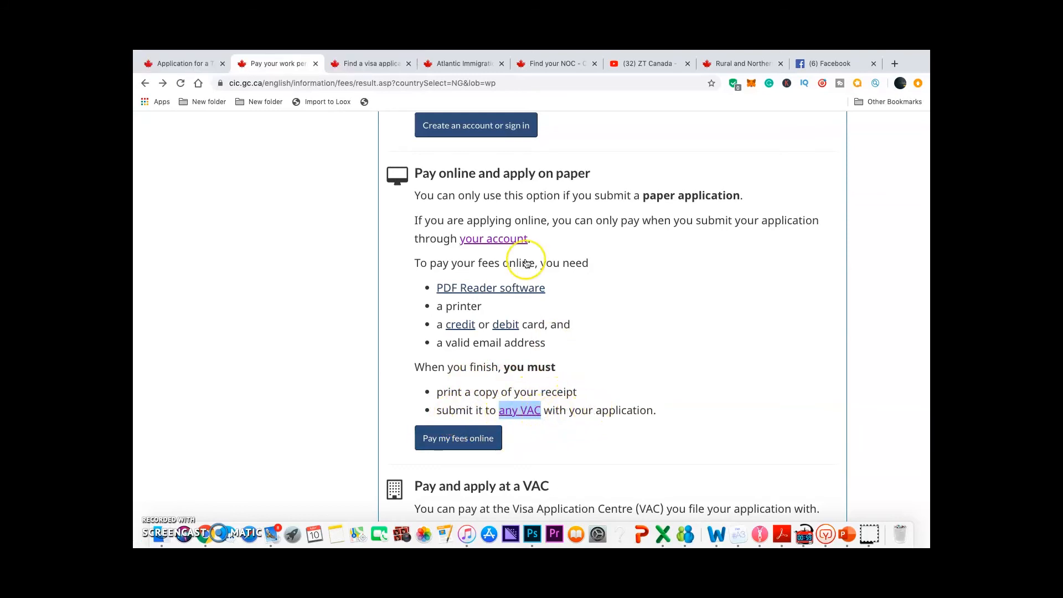
# Step: Read the Find a visa application centre page, covering the biometrics notice, VAC services, accepted and excluded applications, and the centre list
pyautogui.click(369, 65)
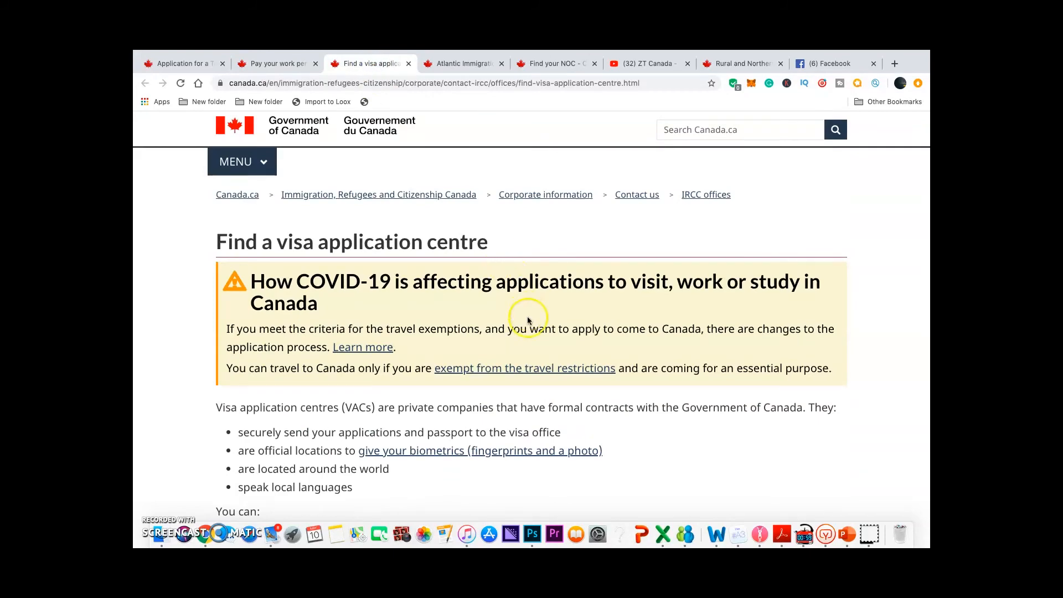
pyautogui.scroll(-2, 527, 314)
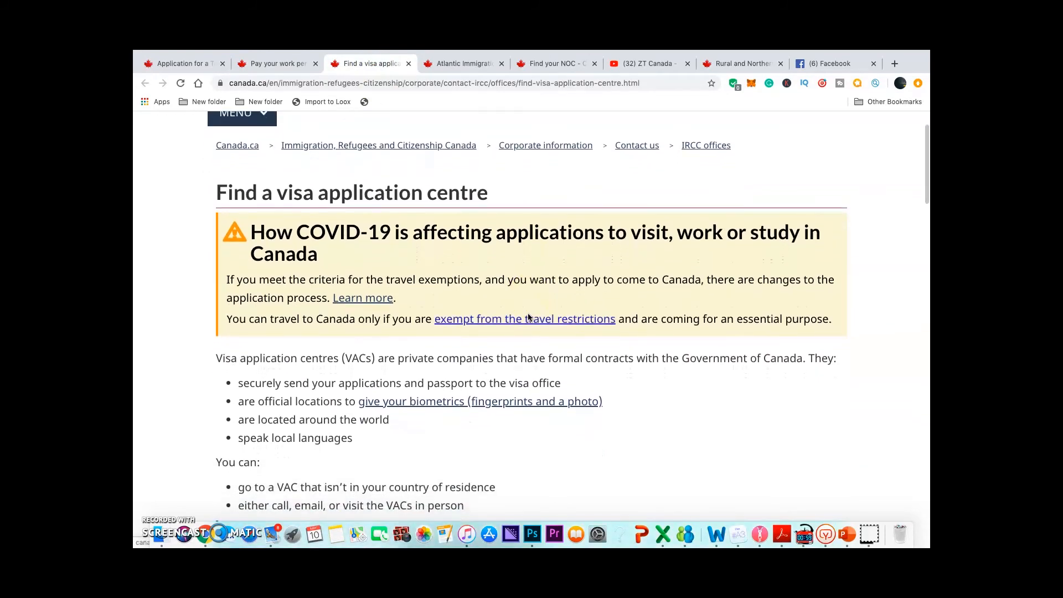
pyautogui.scroll(-5, 515, 365)
pyautogui.scroll(-3, 515, 364)
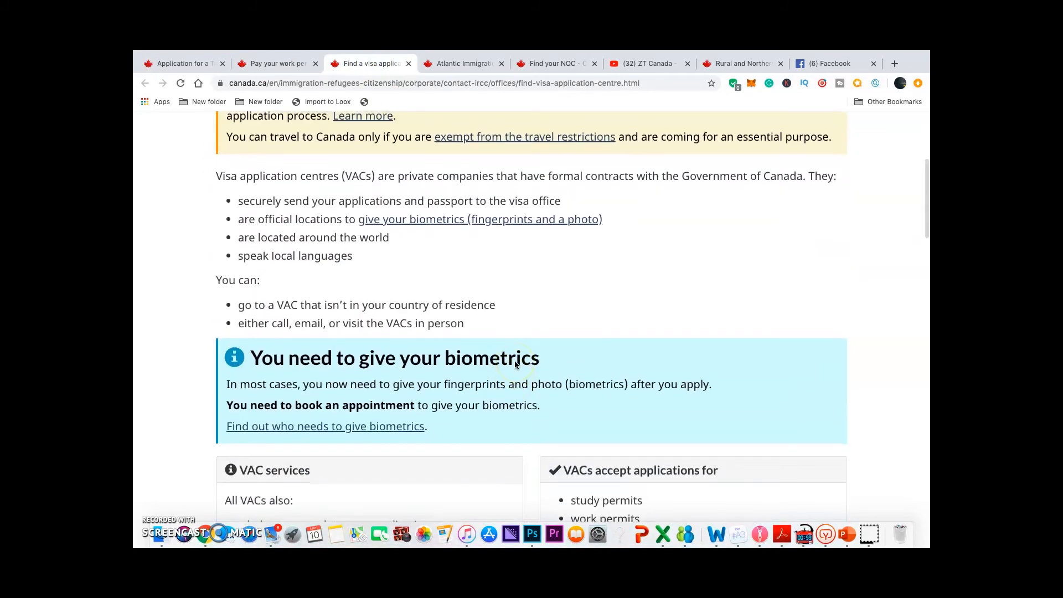
pyautogui.scroll(-6, 514, 365)
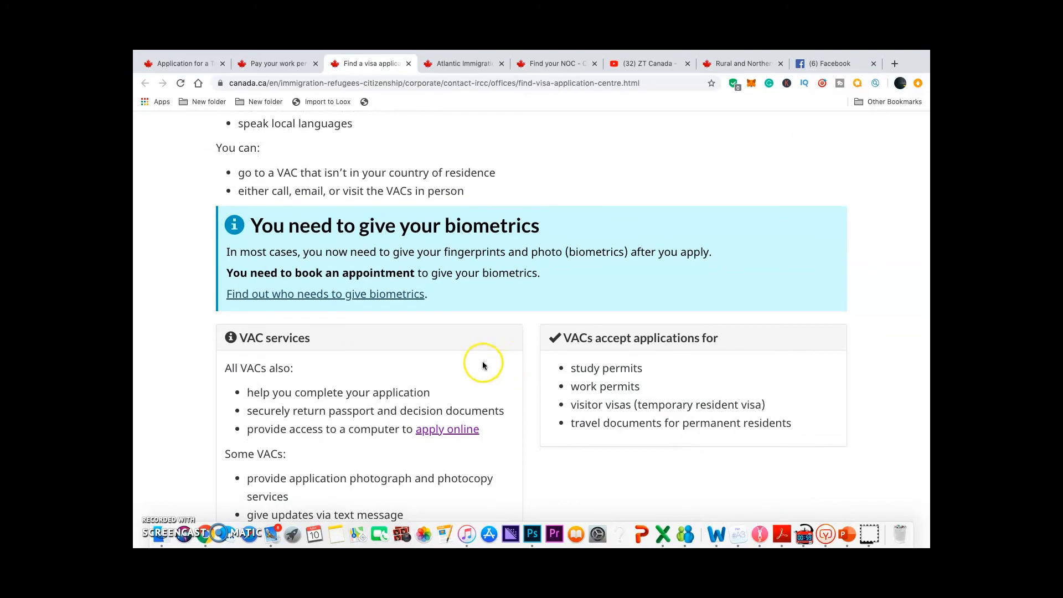
pyautogui.scroll(-2, 460, 343)
pyautogui.scroll(-2, 460, 347)
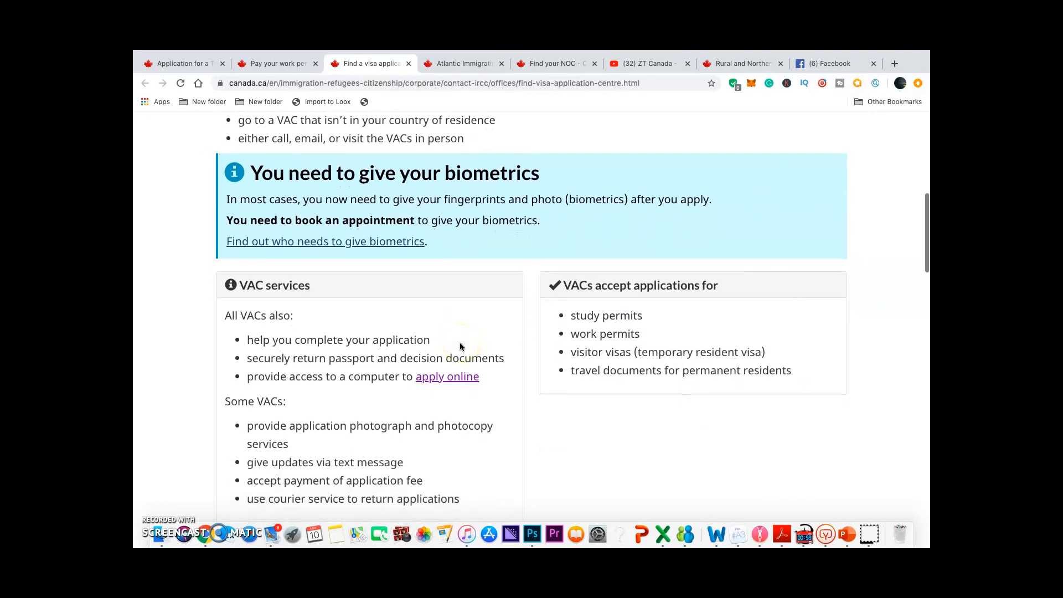
pyautogui.scroll(-3, 459, 347)
pyautogui.scroll(-3, 459, 346)
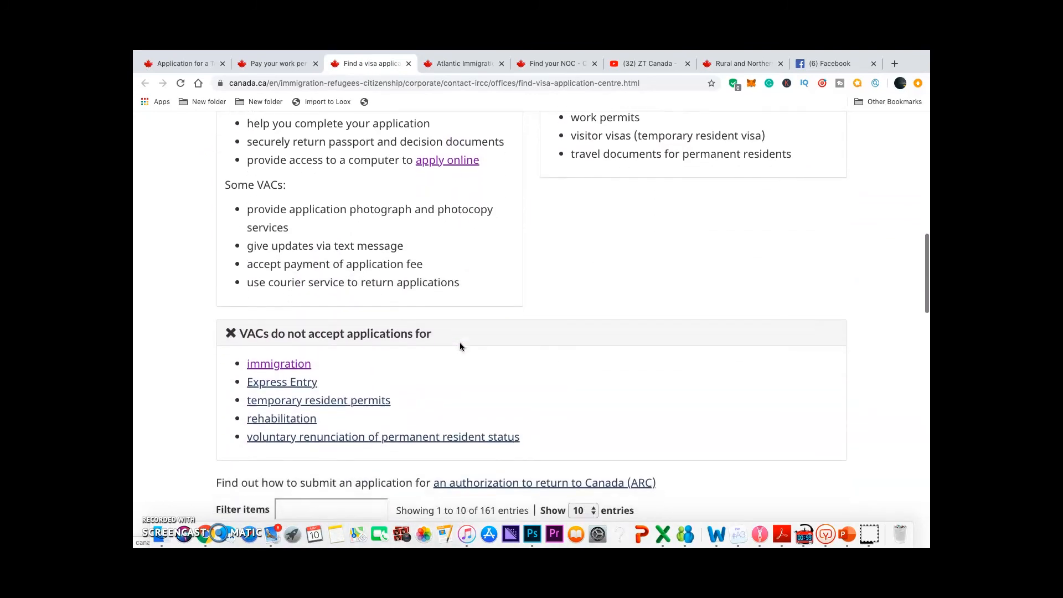
pyautogui.scroll(9, 460, 346)
pyautogui.scroll(-7, 459, 347)
pyautogui.scroll(-13, 459, 347)
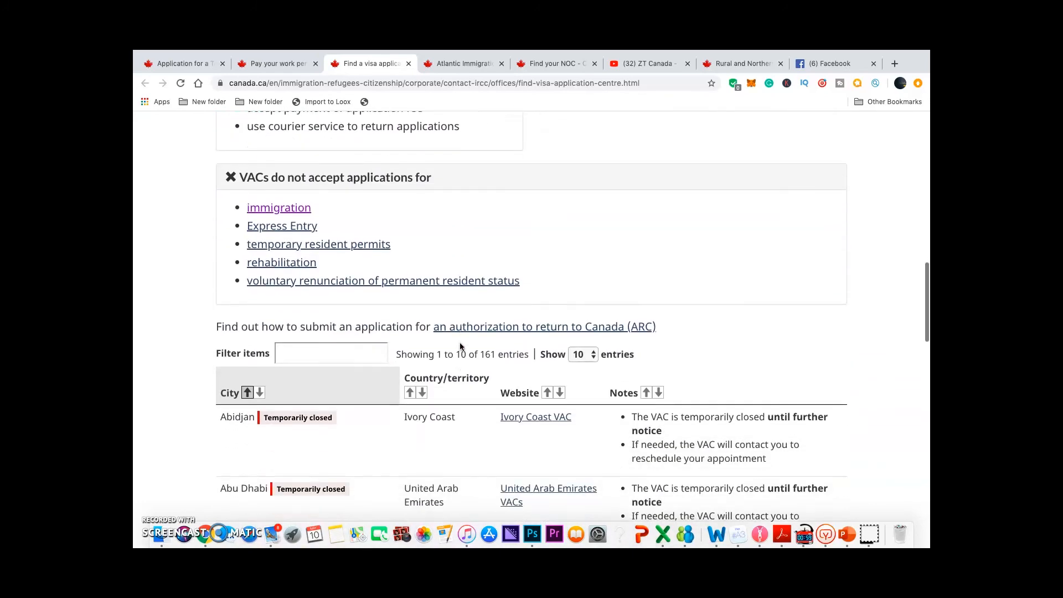
pyautogui.scroll(1, 394, 347)
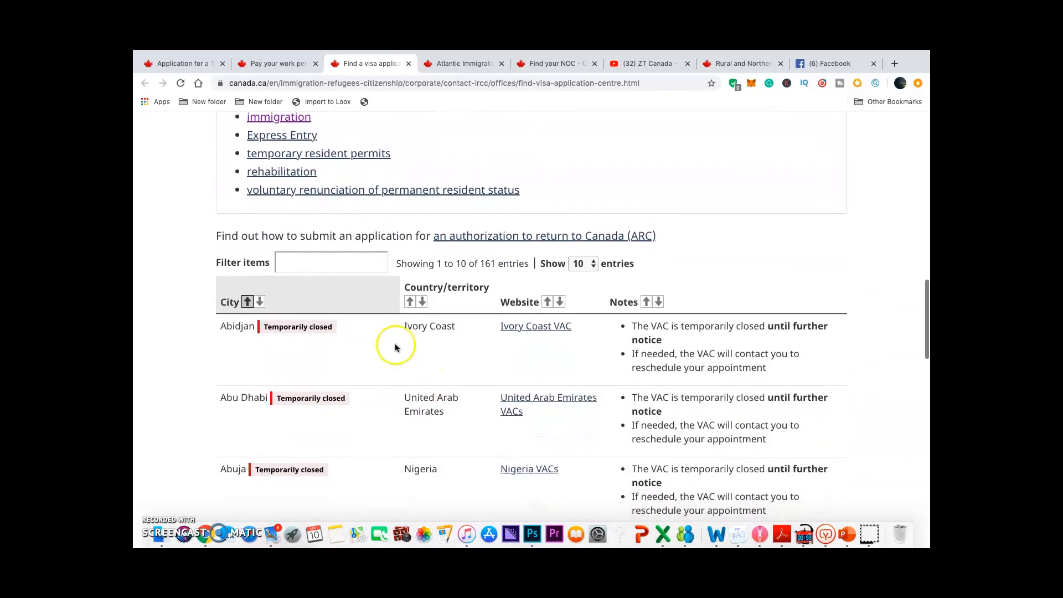
# Step: Find the Accra, Ghana entry in the visa application centre list and open the Ghana VAC website
pyautogui.click(341, 261)
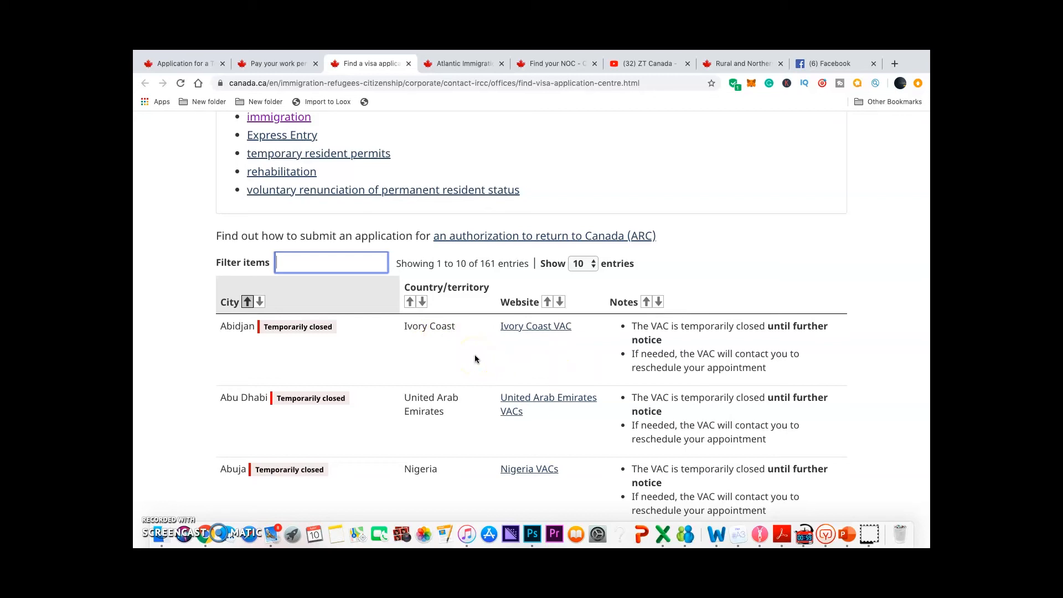
pyautogui.scroll(-4, 475, 359)
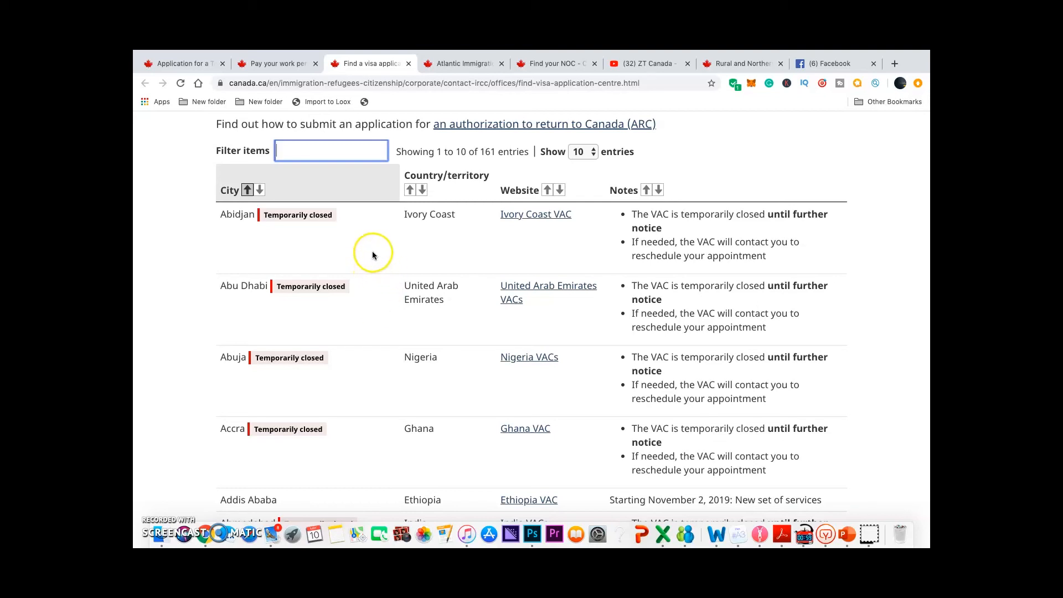
pyautogui.scroll(-3, 460, 332)
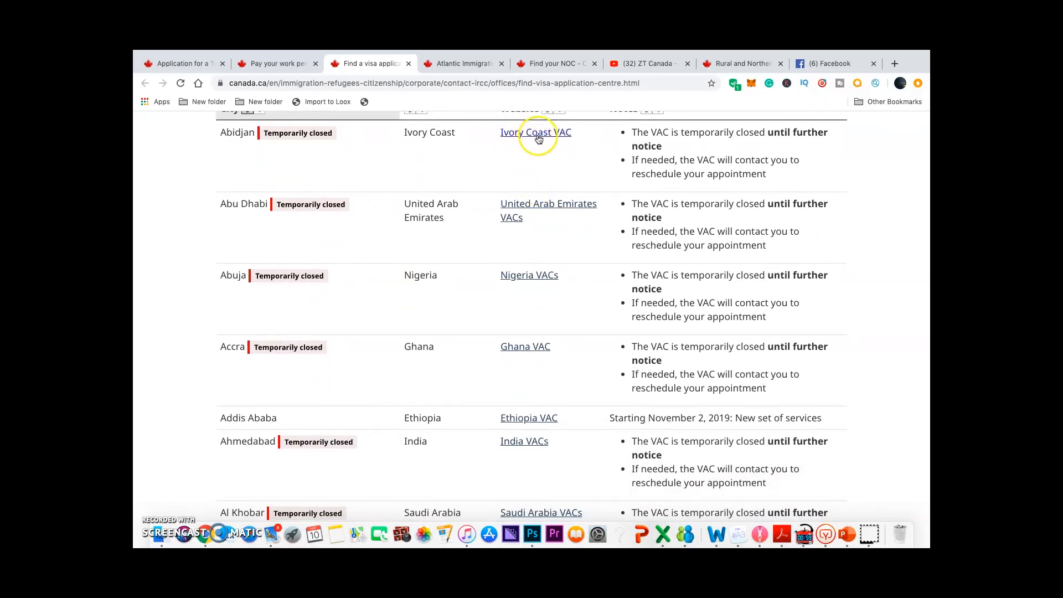
pyautogui.scroll(2, 538, 139)
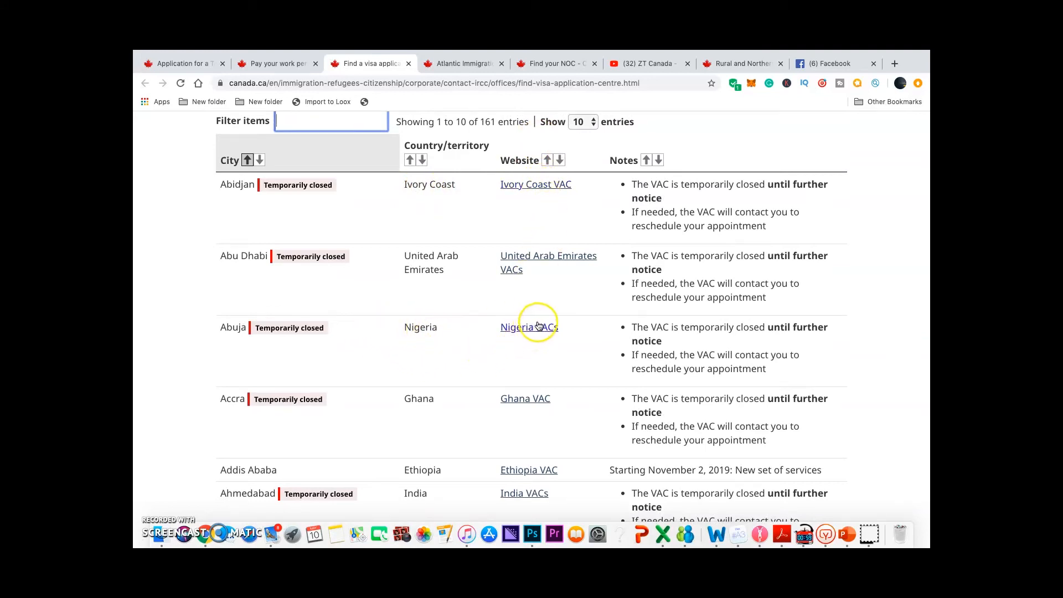
pyautogui.scroll(-3, 544, 331)
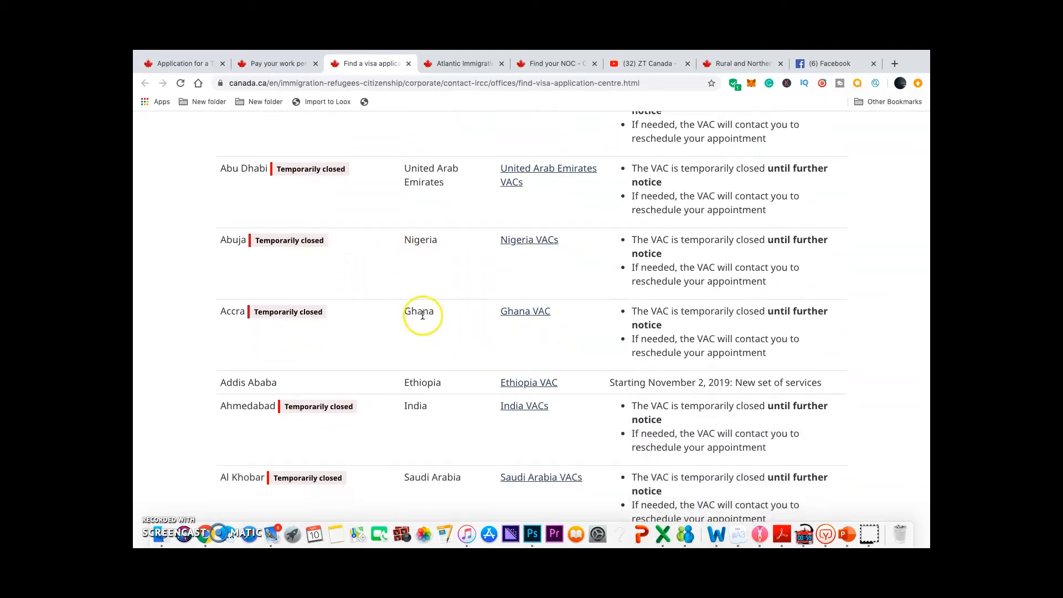
pyautogui.click(526, 316)
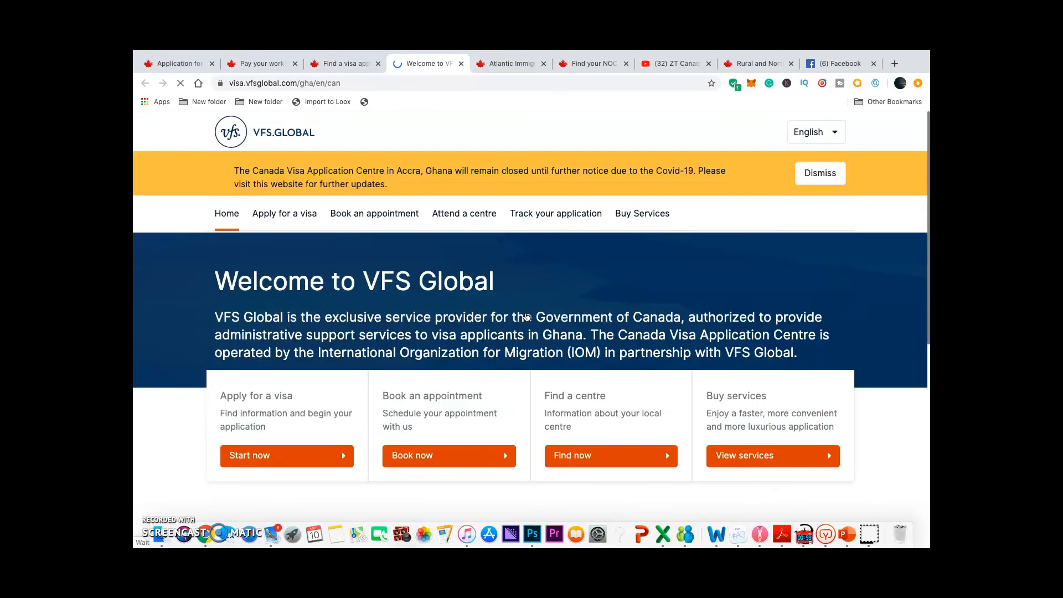
# Step: Go to Find a centre on the VFS Global site and examine the Accra centre's opening hours and visit options
pyautogui.scroll(-3, 526, 316)
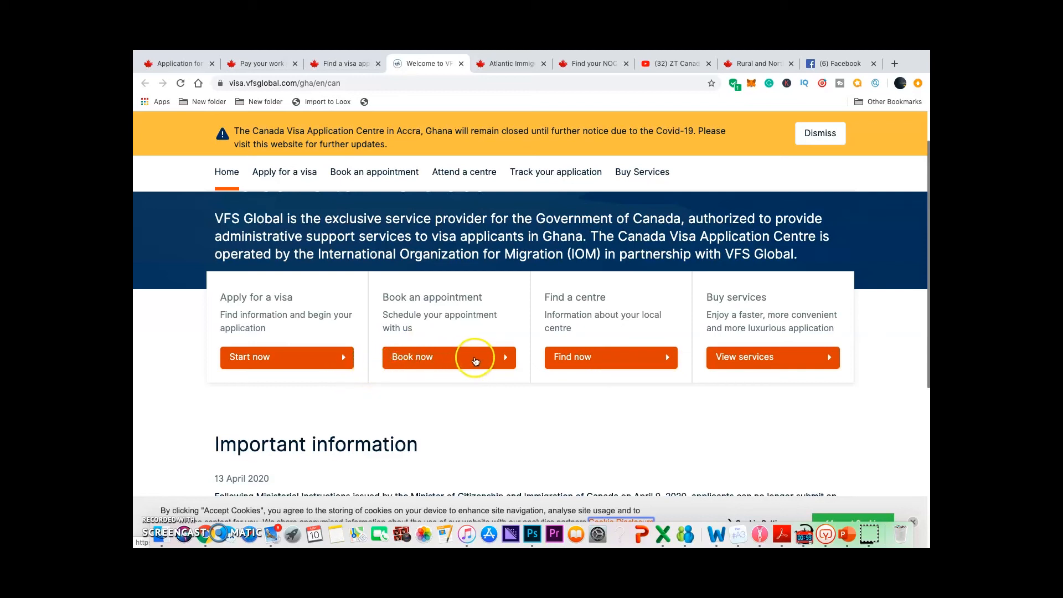
pyautogui.click(652, 361)
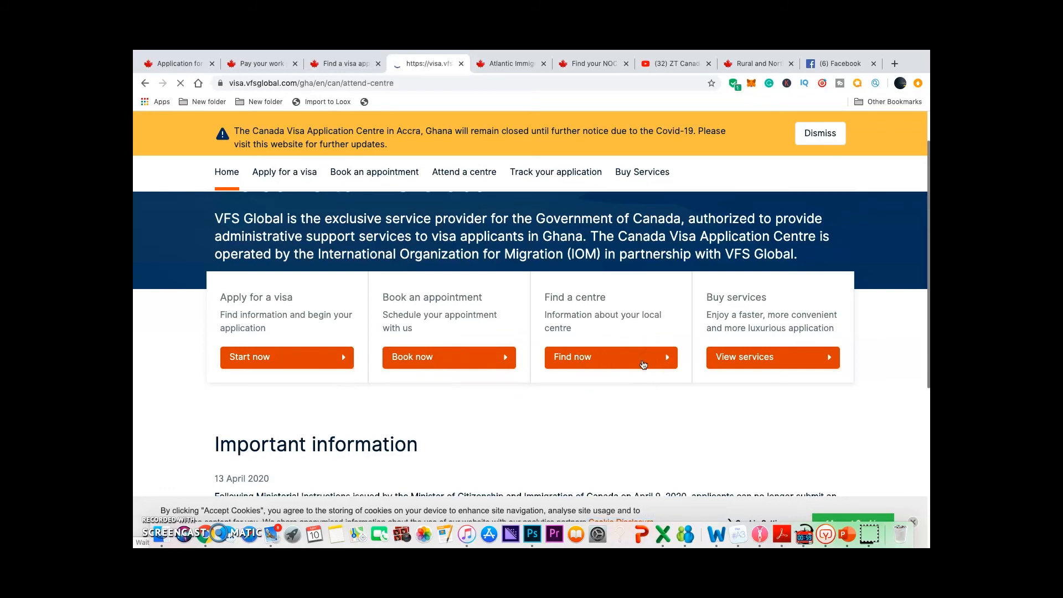
pyautogui.scroll(-5, 656, 380)
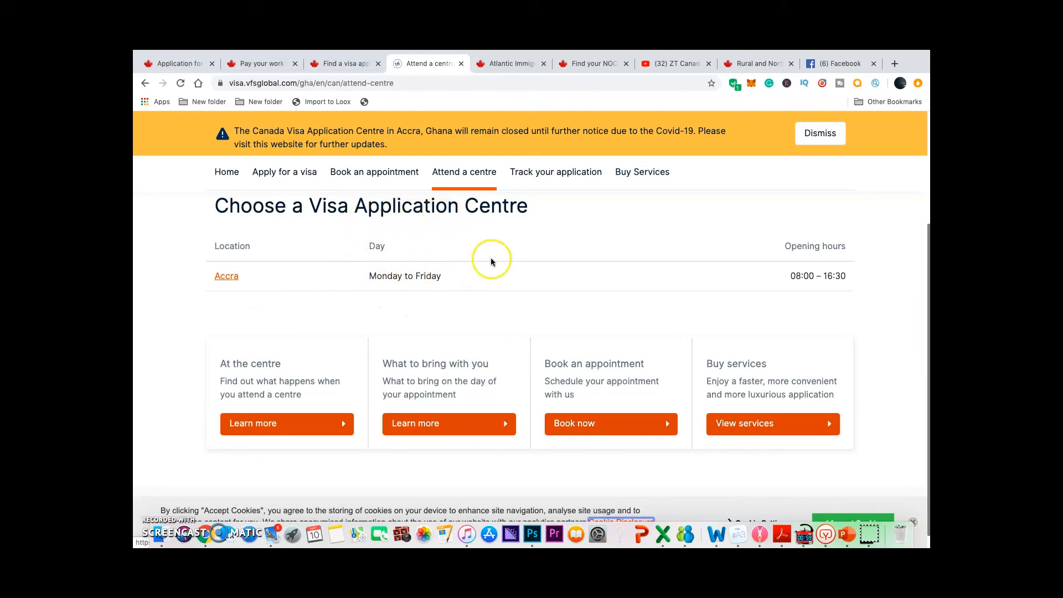
pyautogui.scroll(-1, 493, 277)
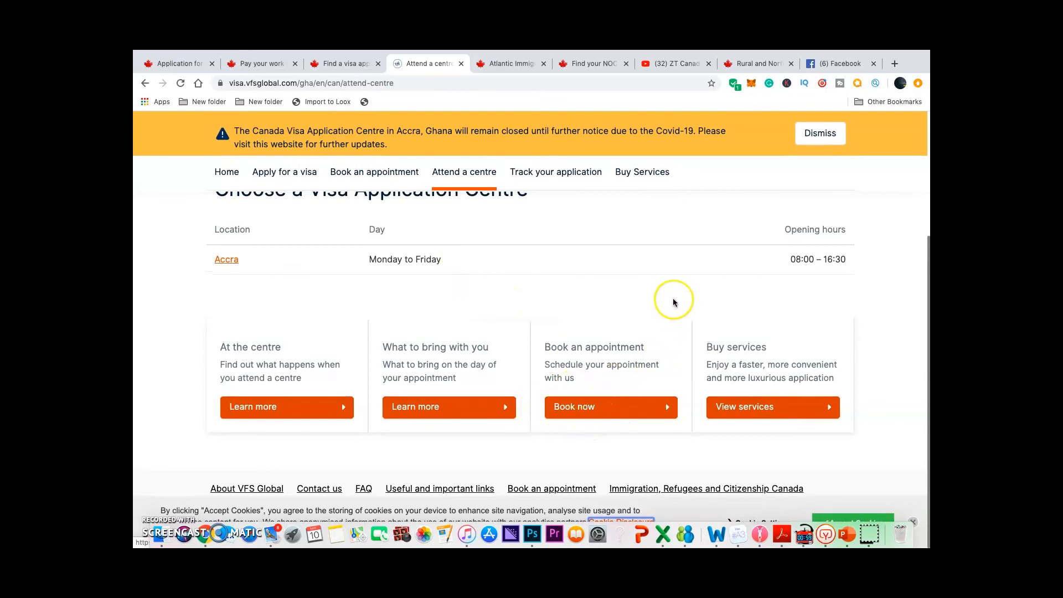
pyautogui.scroll(4, 674, 302)
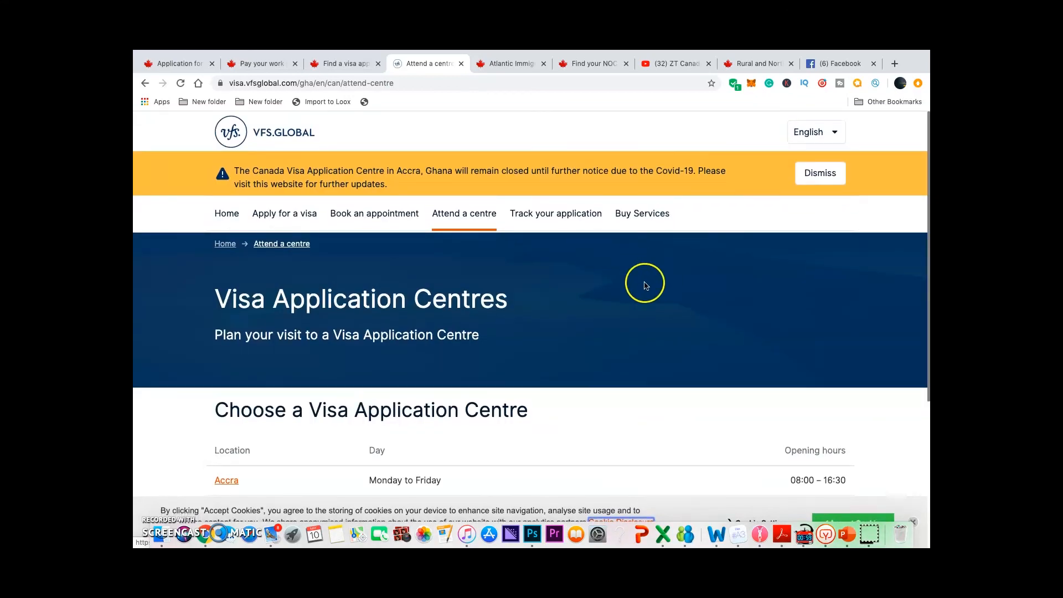
pyautogui.scroll(-2, 653, 310)
pyautogui.scroll(-2, 666, 335)
pyautogui.scroll(3, 666, 335)
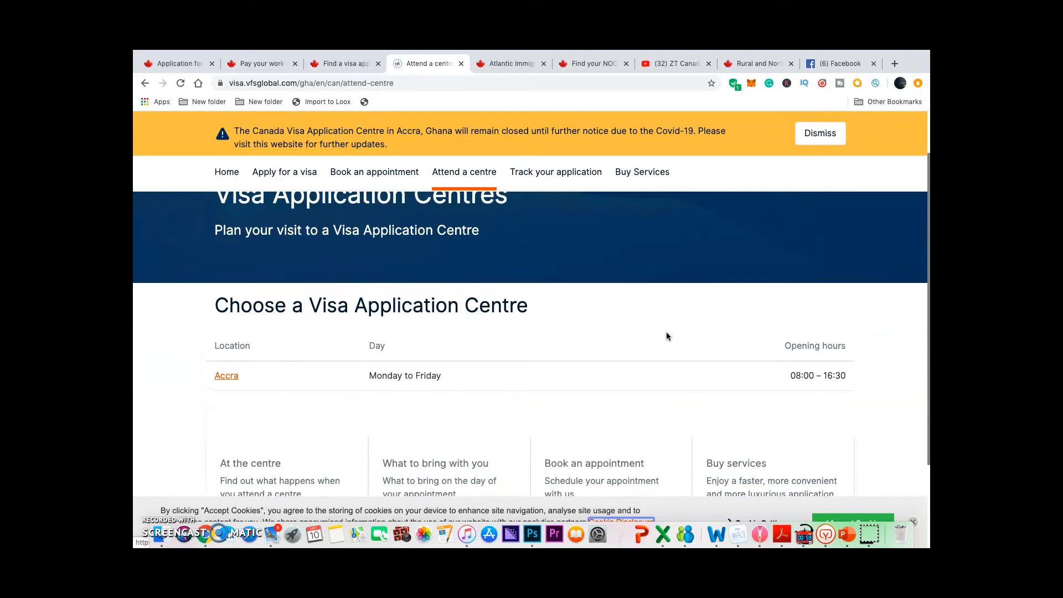
pyautogui.scroll(-3, 692, 394)
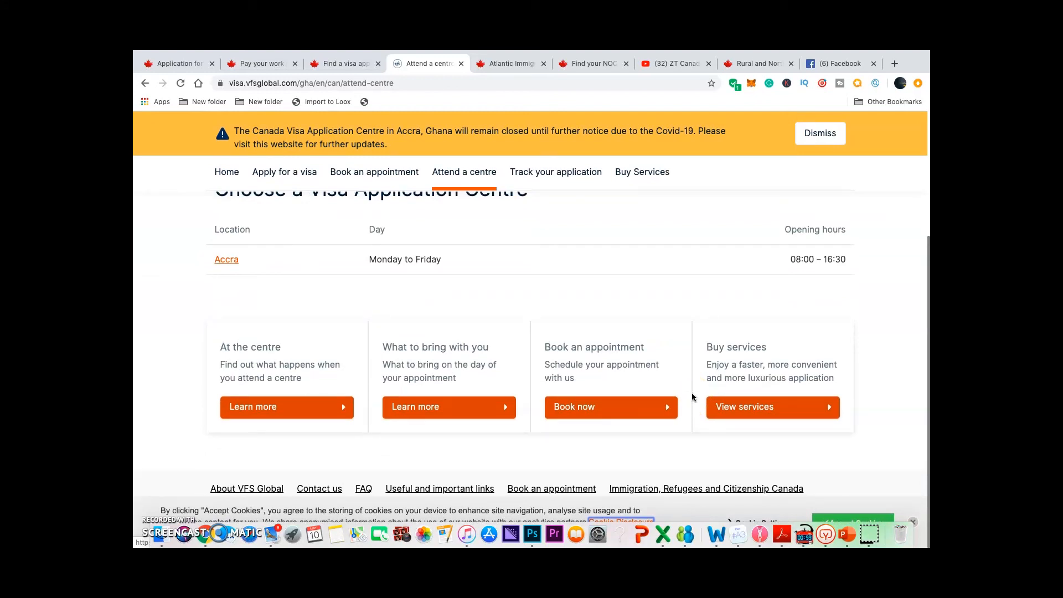
pyautogui.click(621, 313)
pyautogui.scroll(5, 604, 284)
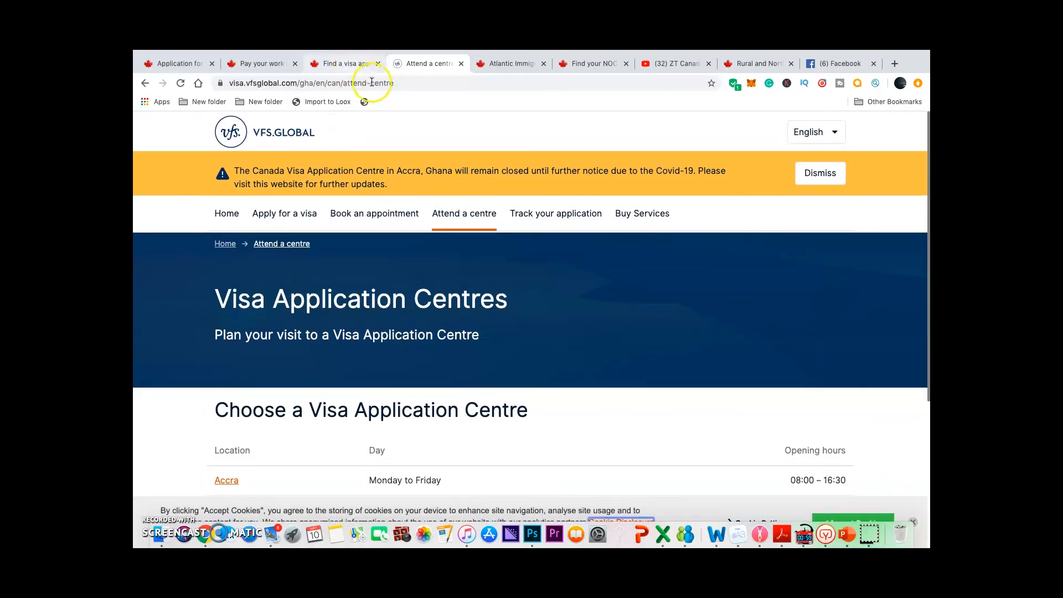
# Step: Return to the visa application centre list, look over it again, and go back to the work permit fee payment page
pyautogui.click(343, 64)
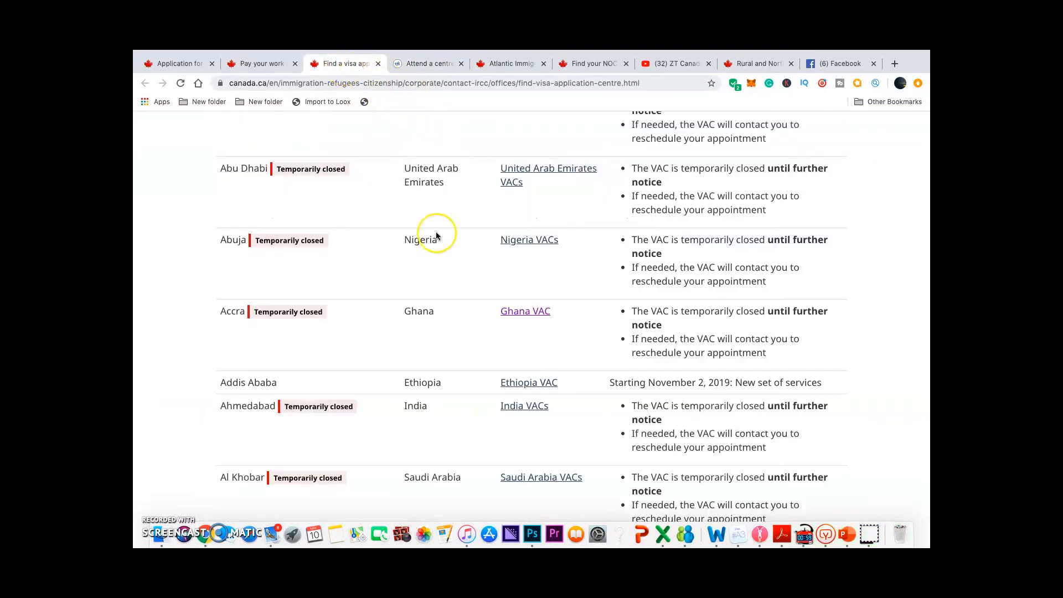
pyautogui.scroll(6, 434, 229)
pyautogui.scroll(-3, 478, 380)
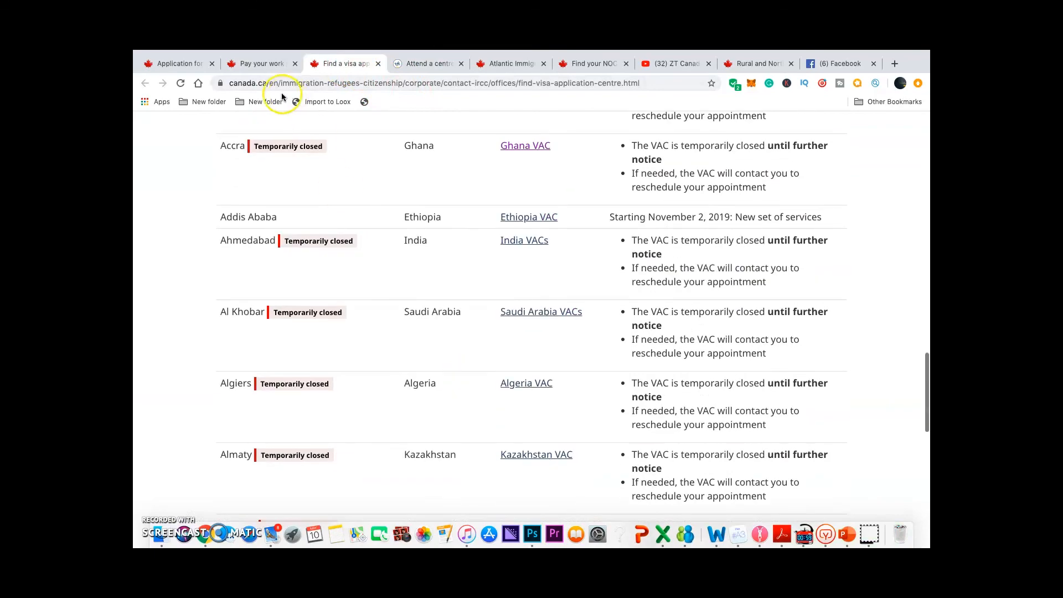
pyautogui.click(260, 63)
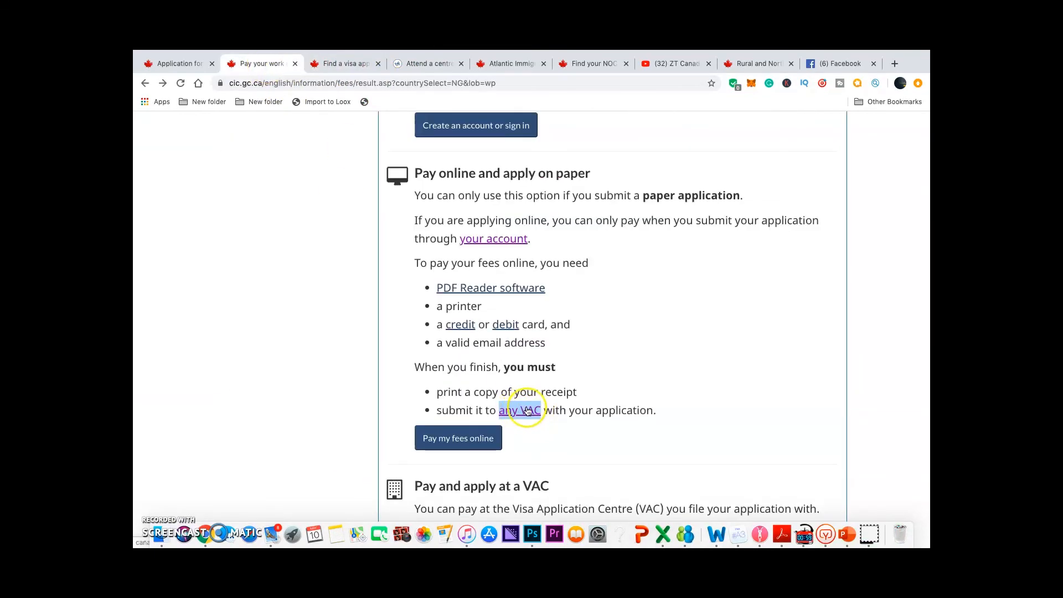
# Step: Go back to the visa application centre list, review its filter and the Accra entry, and revisit the VFS Global centre page
pyautogui.click(340, 63)
pyautogui.scroll(-5, 465, 329)
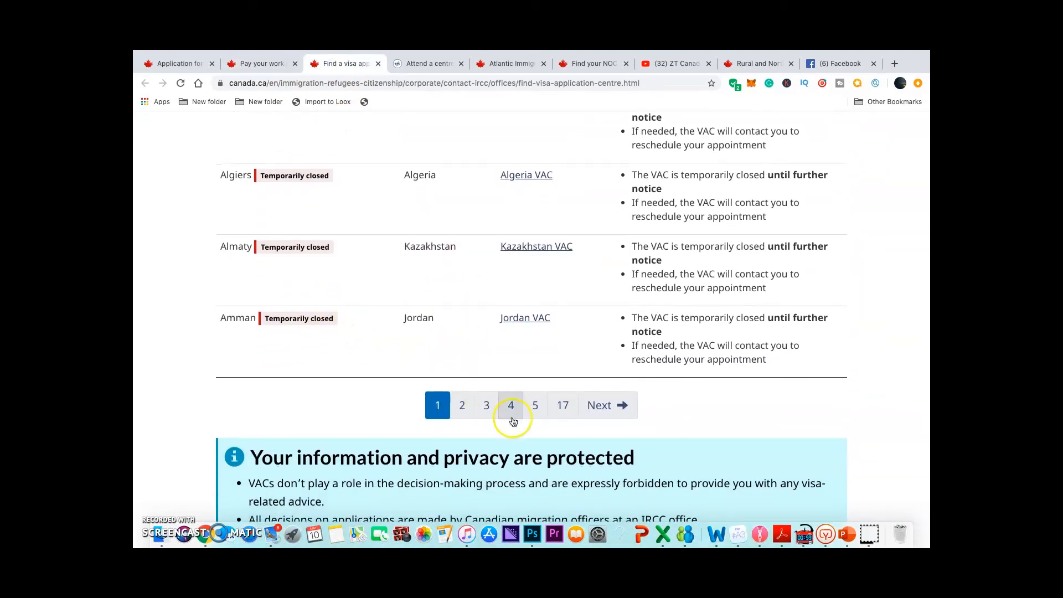
pyautogui.scroll(3, 490, 196)
pyautogui.scroll(12, 489, 195)
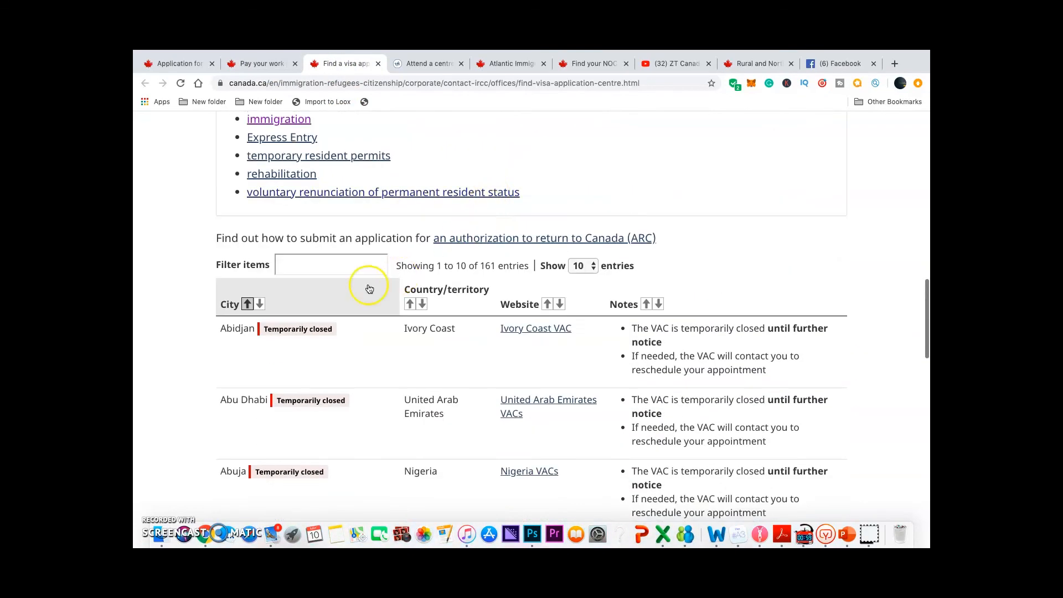
pyautogui.click(331, 265)
pyautogui.scroll(-5, 578, 423)
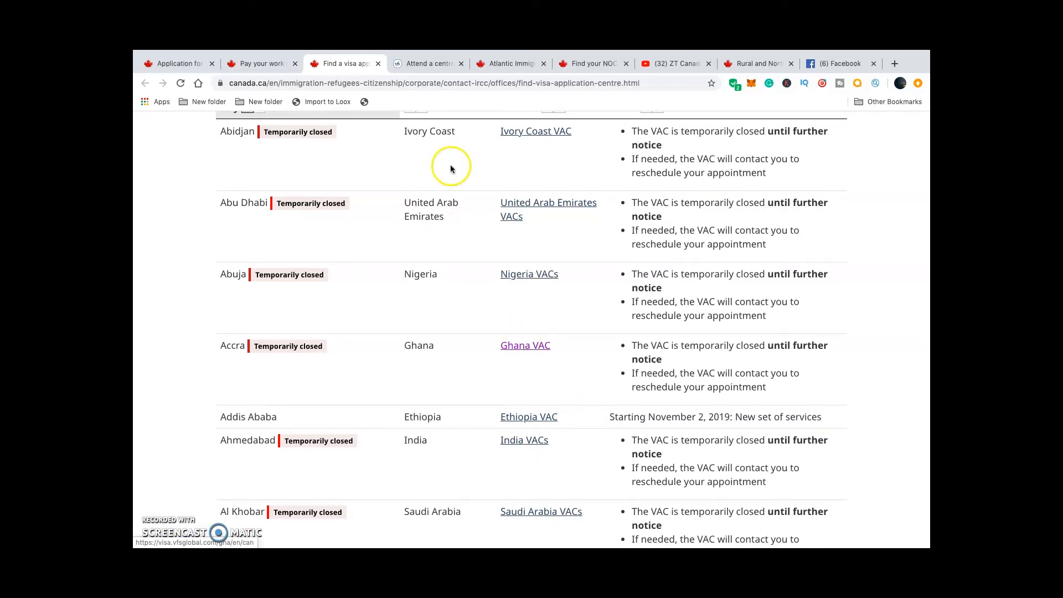
pyautogui.click(421, 66)
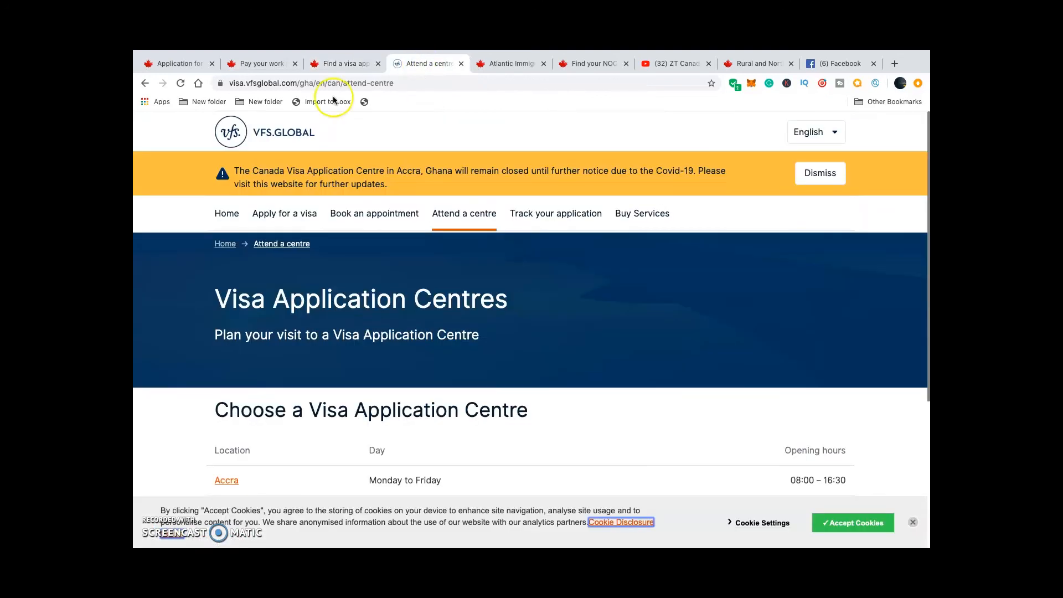
# Step: Return to the Atlantic work permit application page and review the document checklist and the forms for applicants in Ghana
pyautogui.click(188, 63)
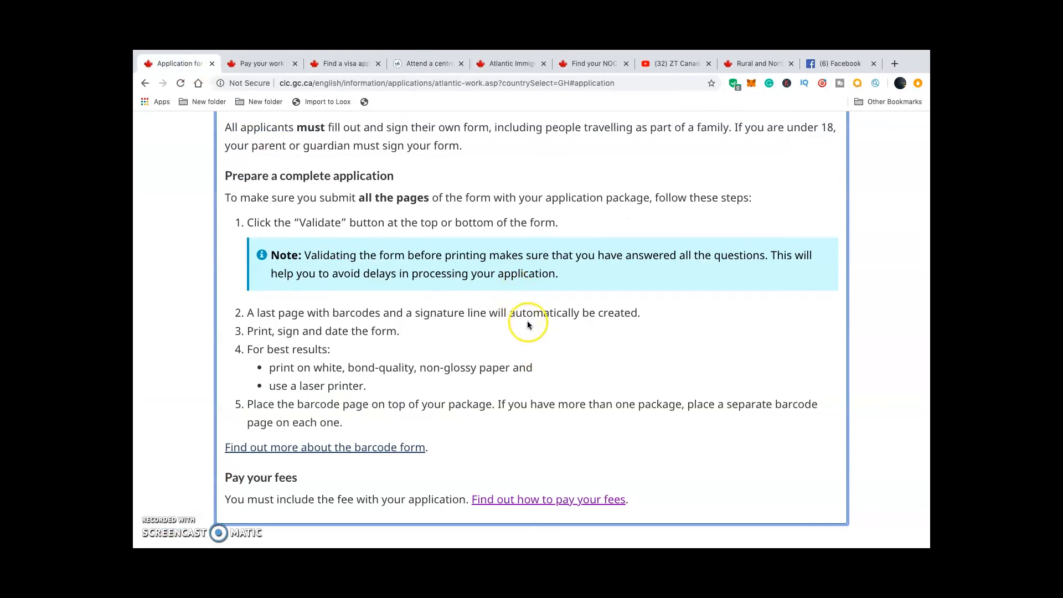
pyautogui.scroll(5, 535, 345)
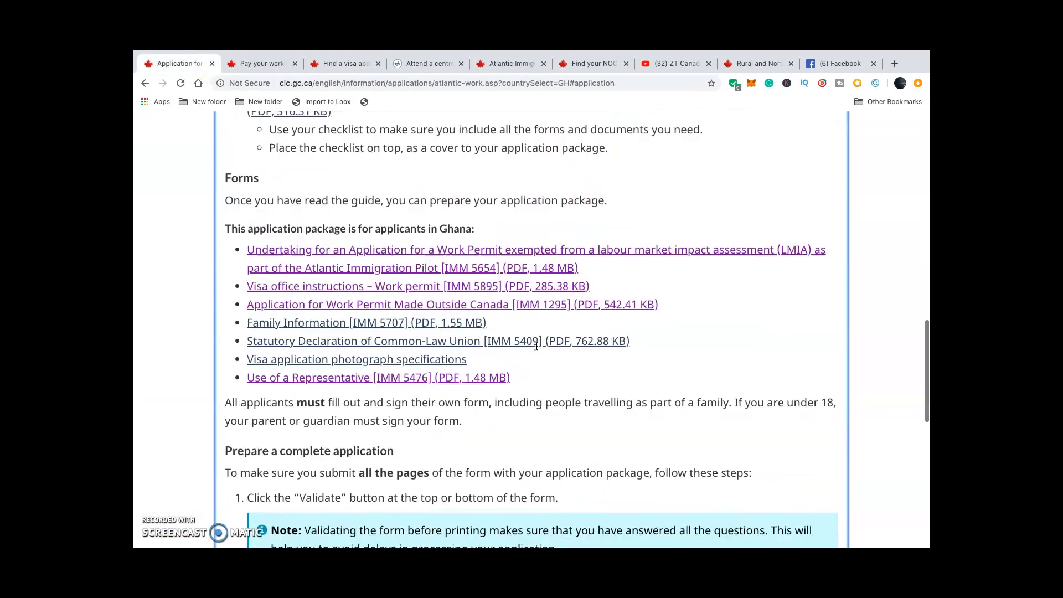
pyautogui.scroll(2, 535, 346)
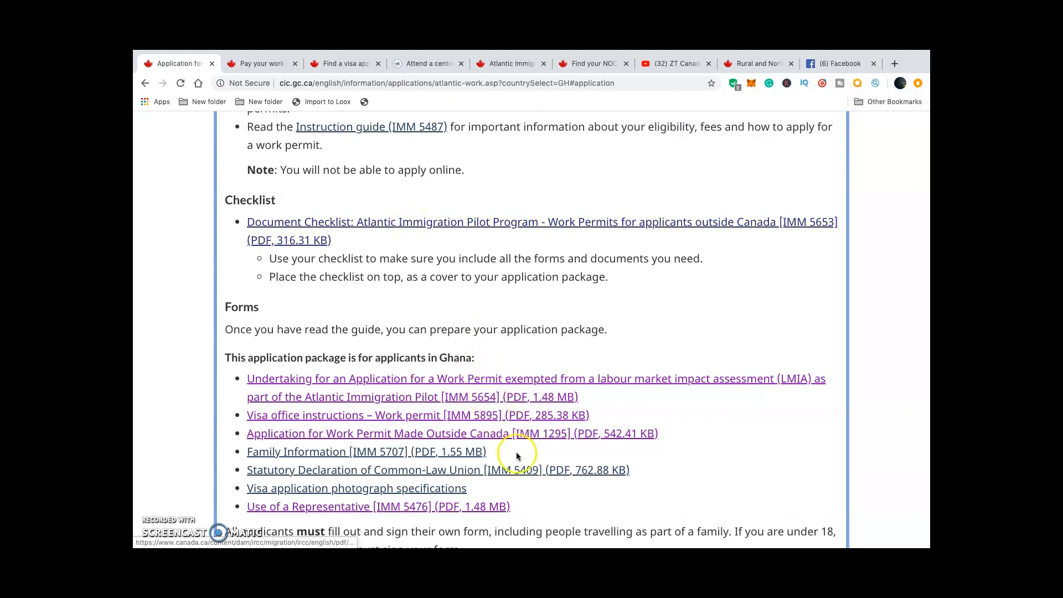
pyautogui.click(534, 380)
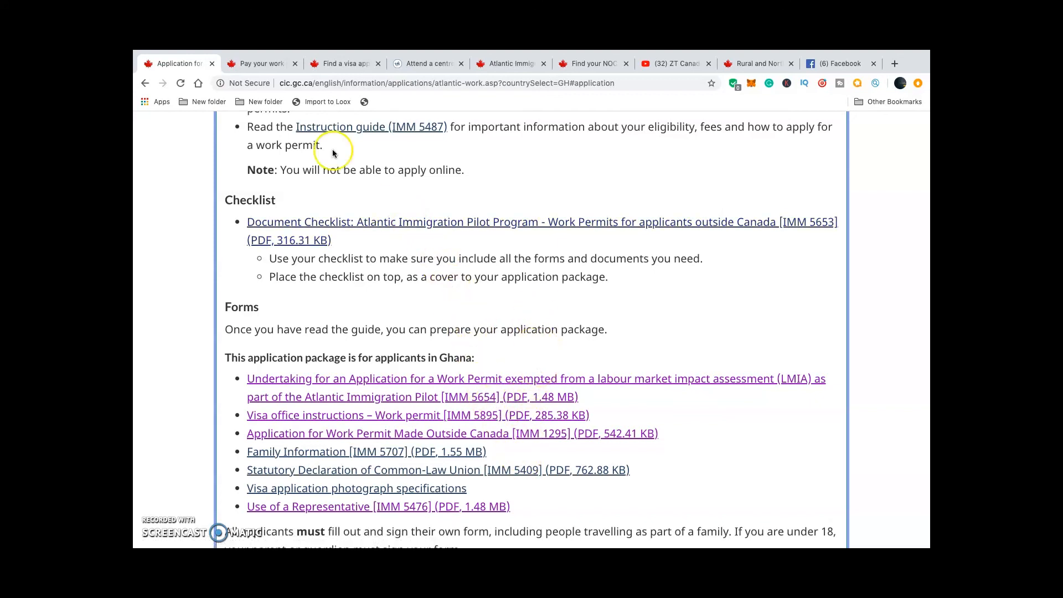
# Step: Reread the Find a visa application centre page for the COVID-19 notice, biometrics, VAC services, and the accepted and excluded application types
pyautogui.click(335, 65)
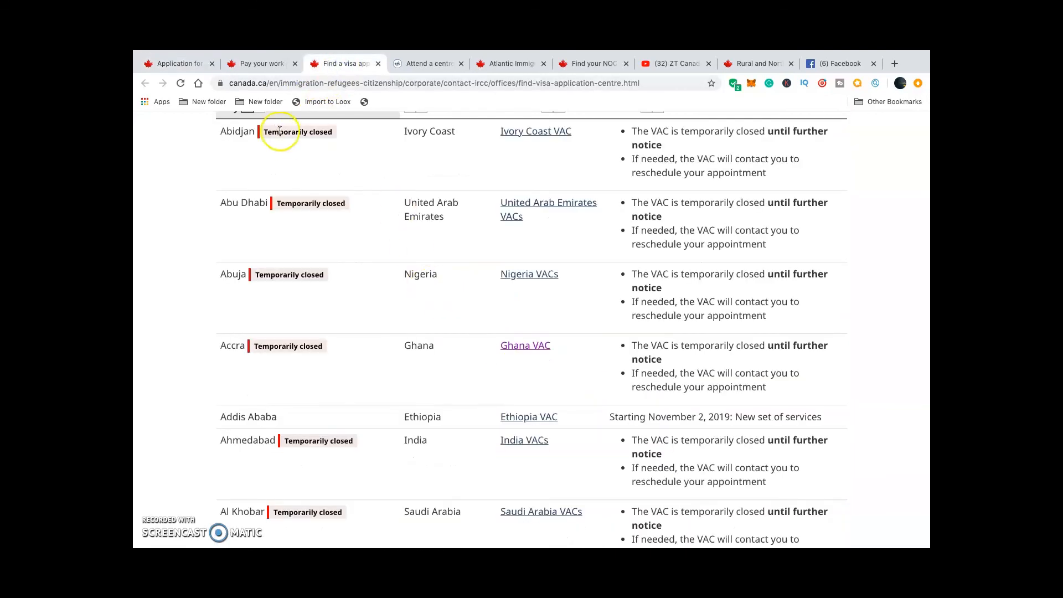
pyautogui.scroll(15, 410, 238)
pyautogui.scroll(-3, 408, 243)
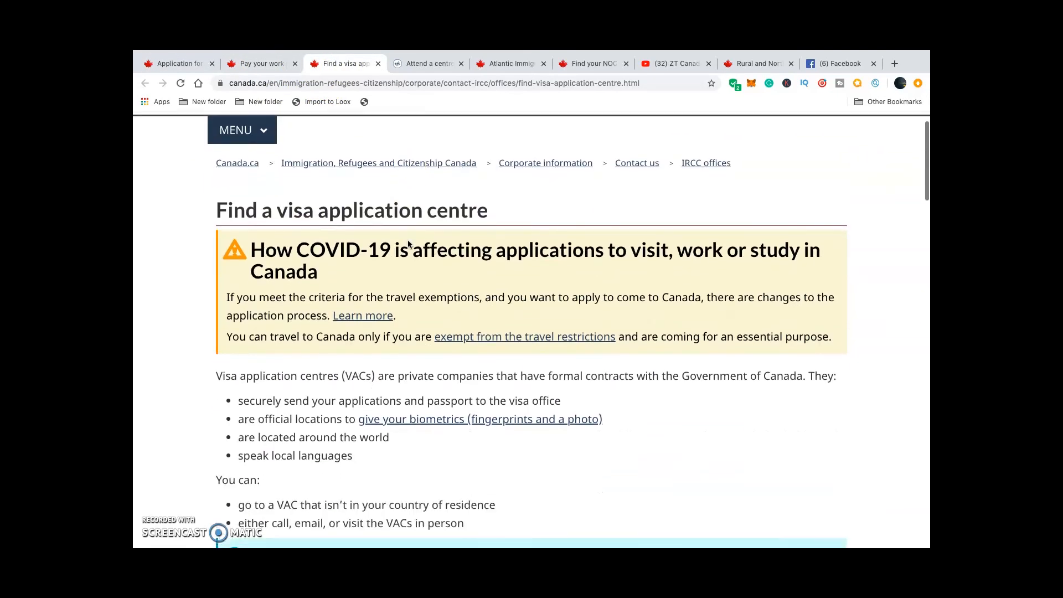
pyautogui.scroll(-1, 408, 244)
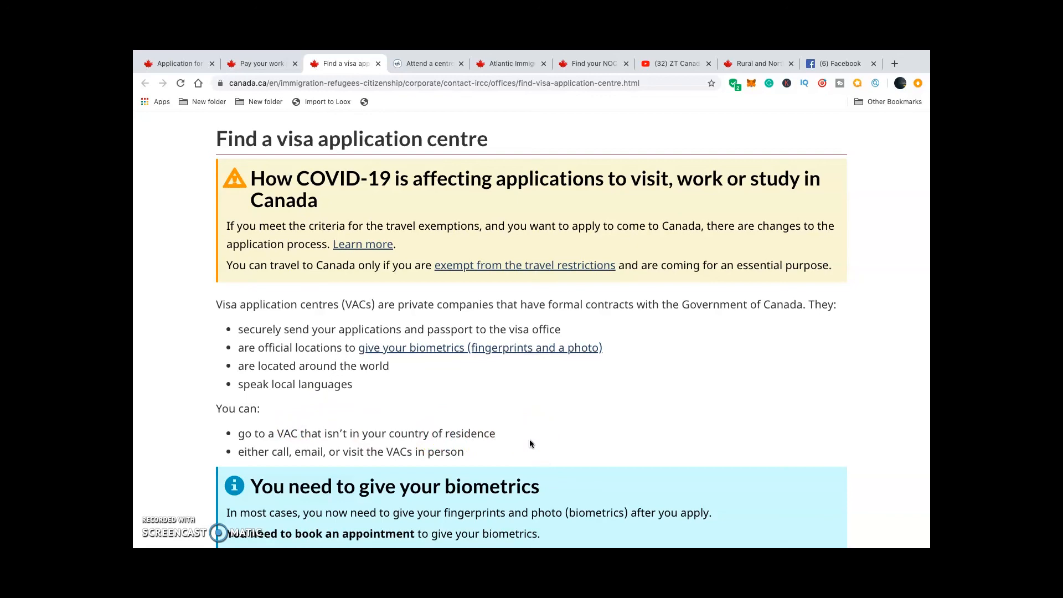
pyautogui.scroll(-6, 529, 442)
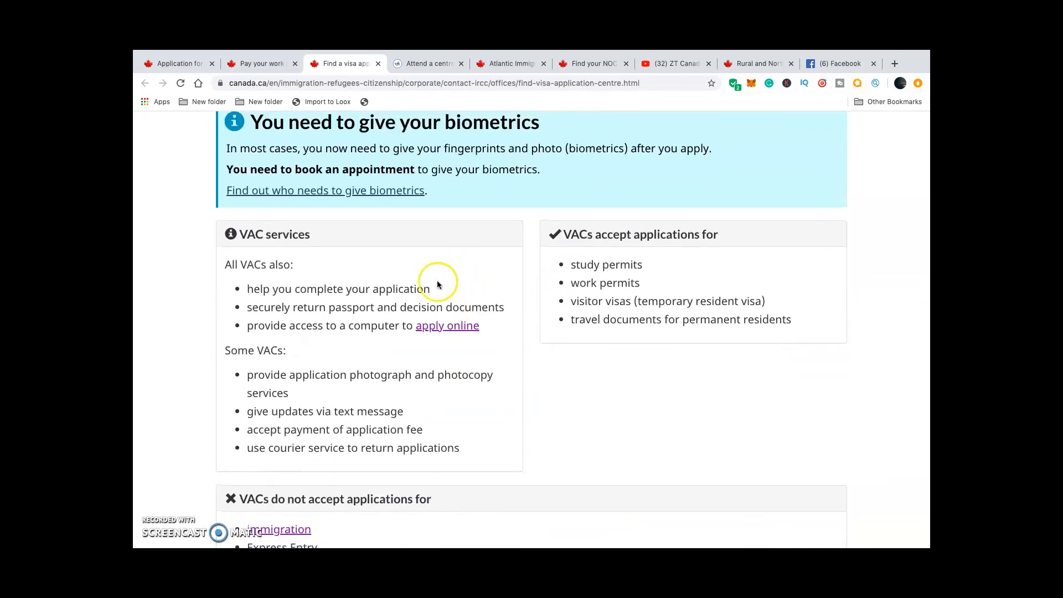
pyautogui.scroll(-1, 490, 374)
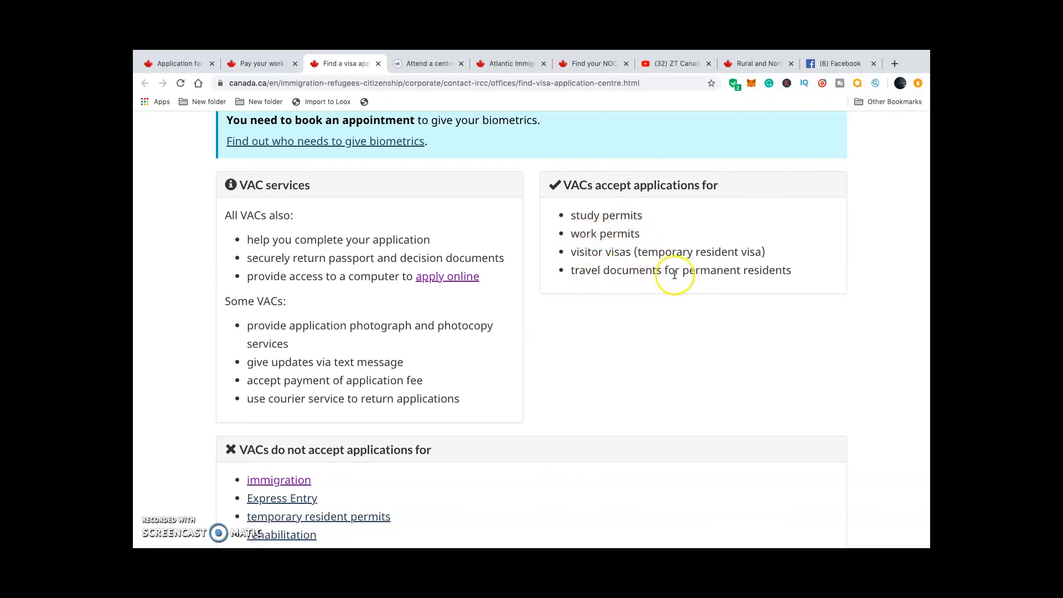
pyautogui.scroll(-3, 467, 356)
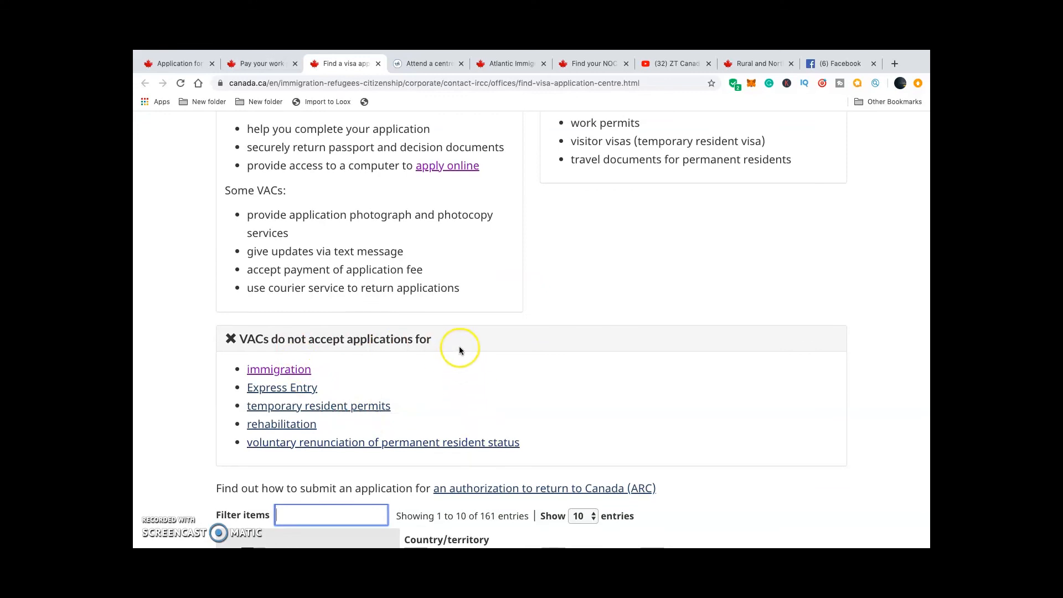
pyautogui.scroll(2, 459, 350)
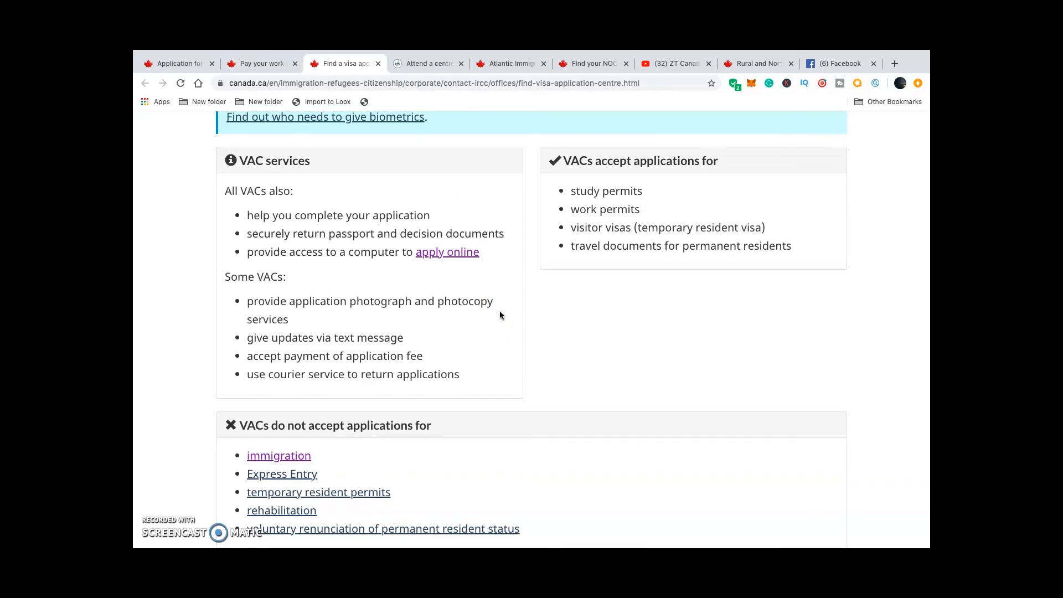
pyautogui.scroll(10, 505, 209)
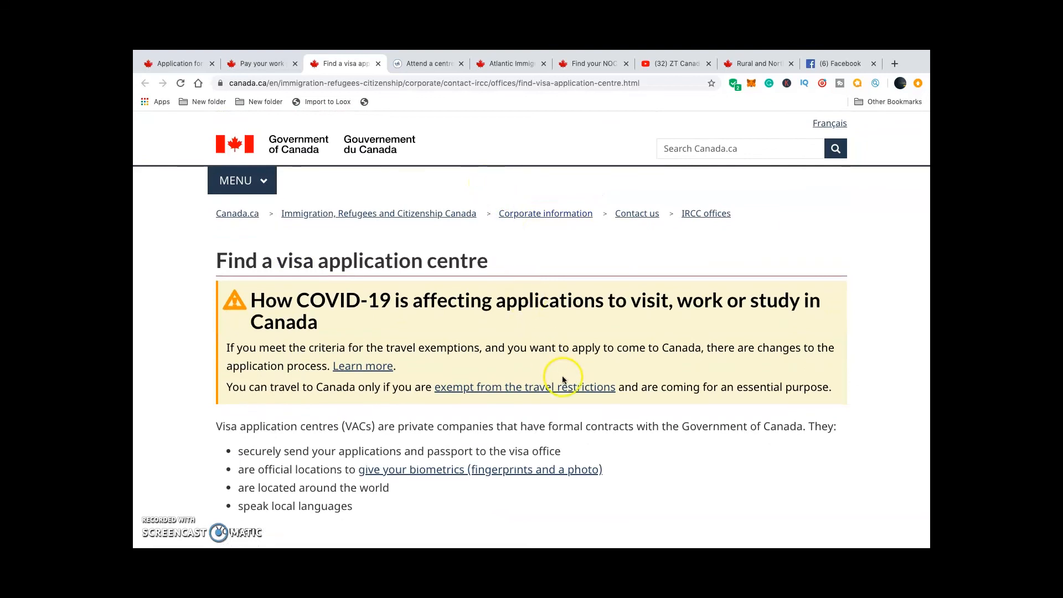
pyautogui.scroll(-2, 570, 363)
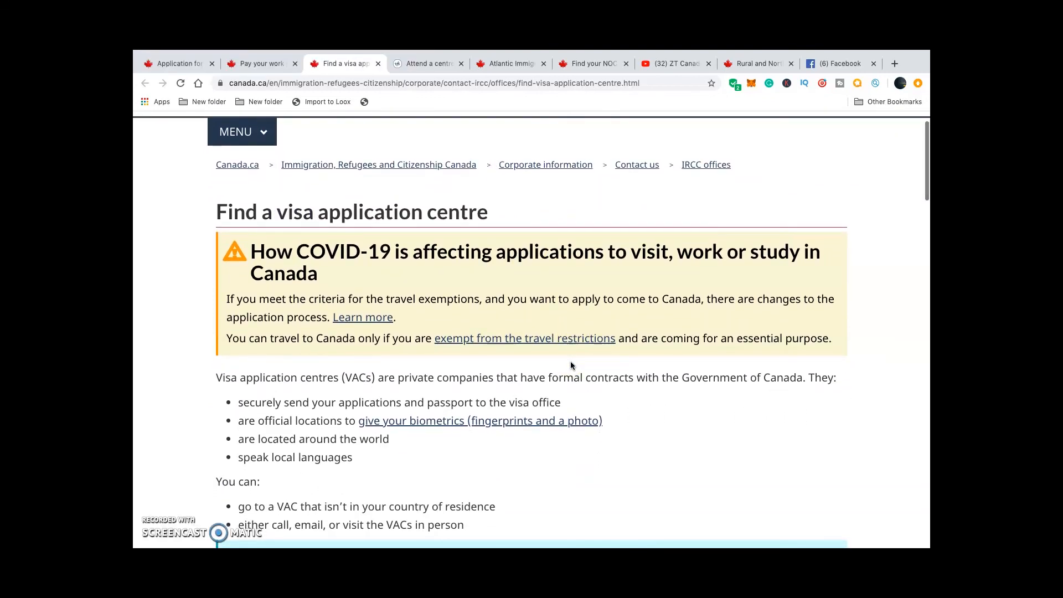